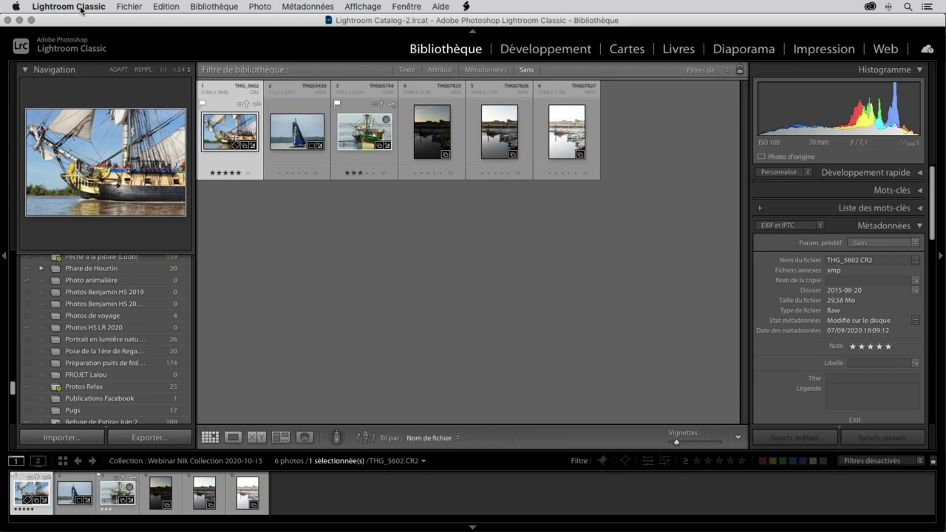
- Open Lightroom Classic's Préférences on the Édition externe tab
left_click(81, 10)
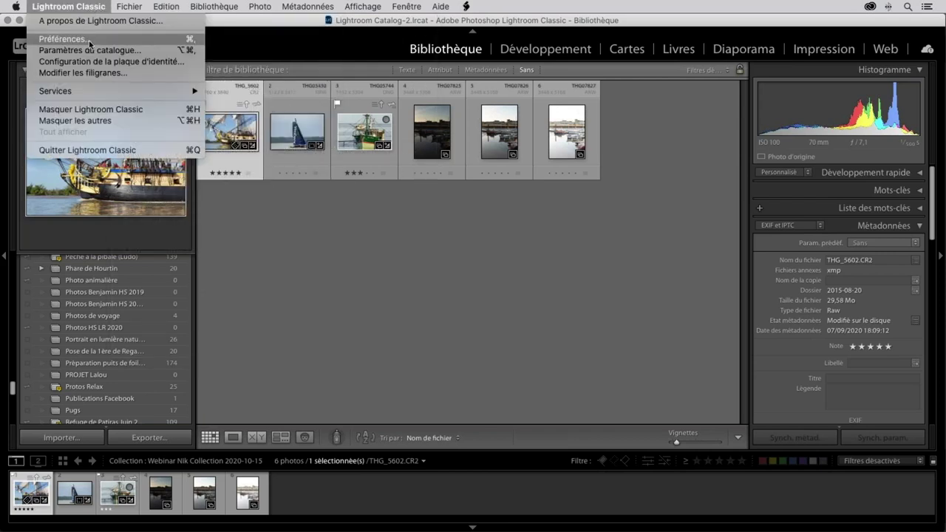
left_click(95, 40)
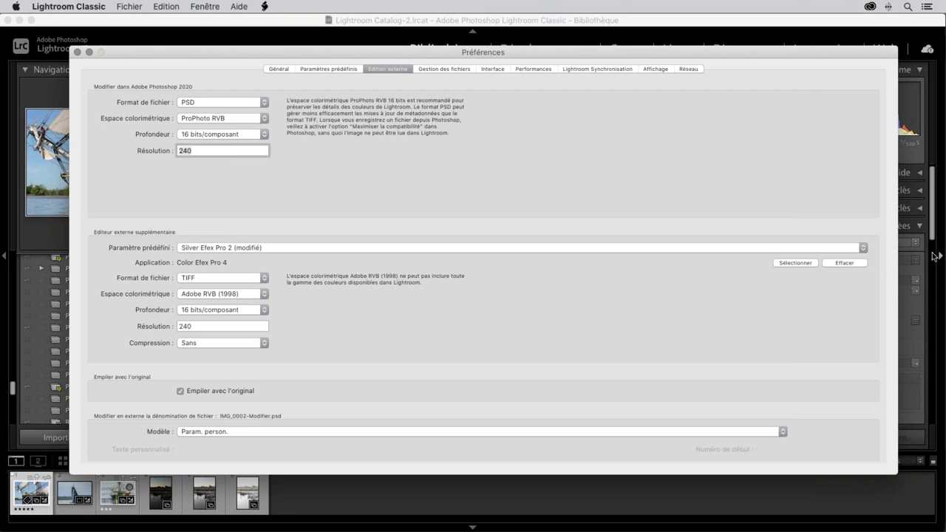
left_click(863, 249)
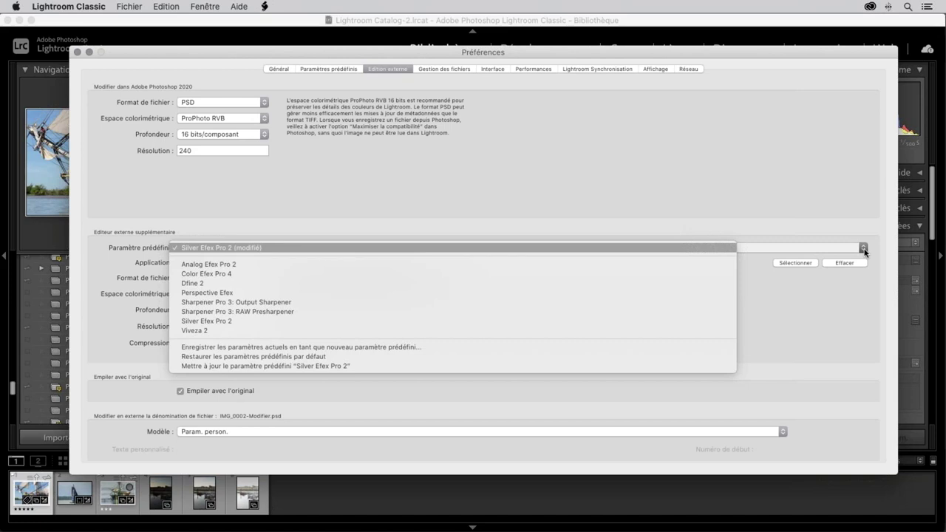
left_click(865, 252)
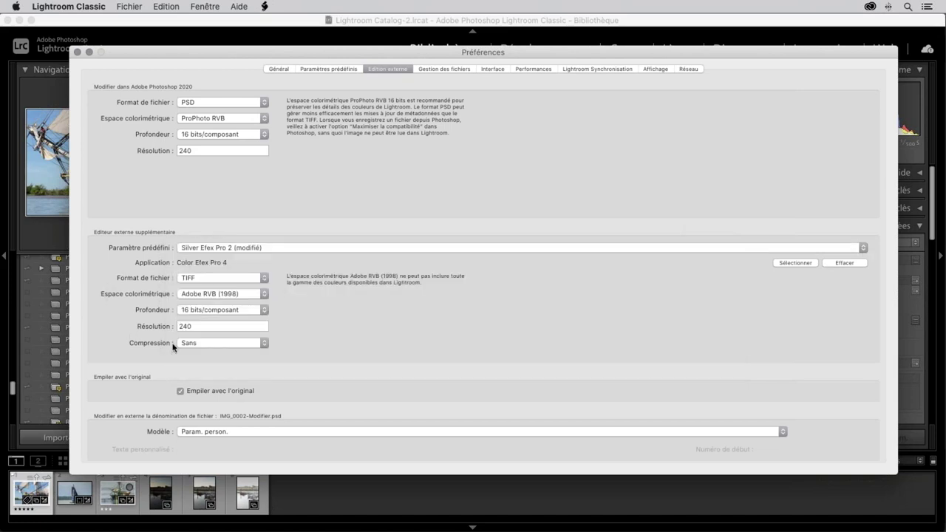
left_click(265, 279)
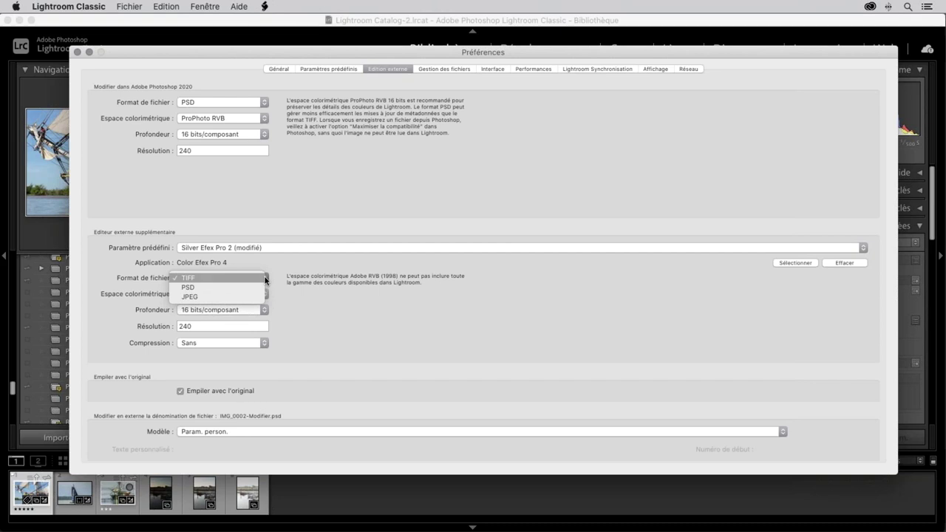
left_click(264, 278)
left_click(264, 279)
left_click(253, 279)
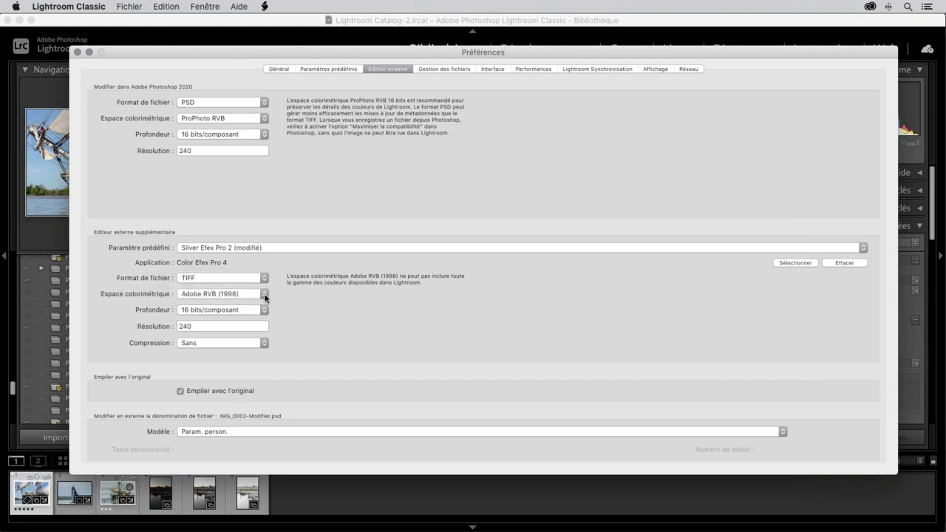
left_click(265, 296)
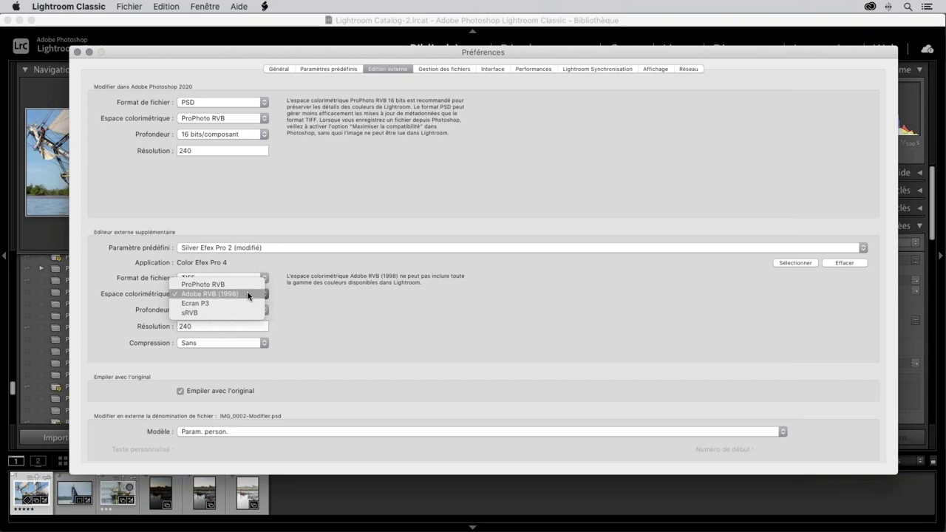
left_click(248, 294)
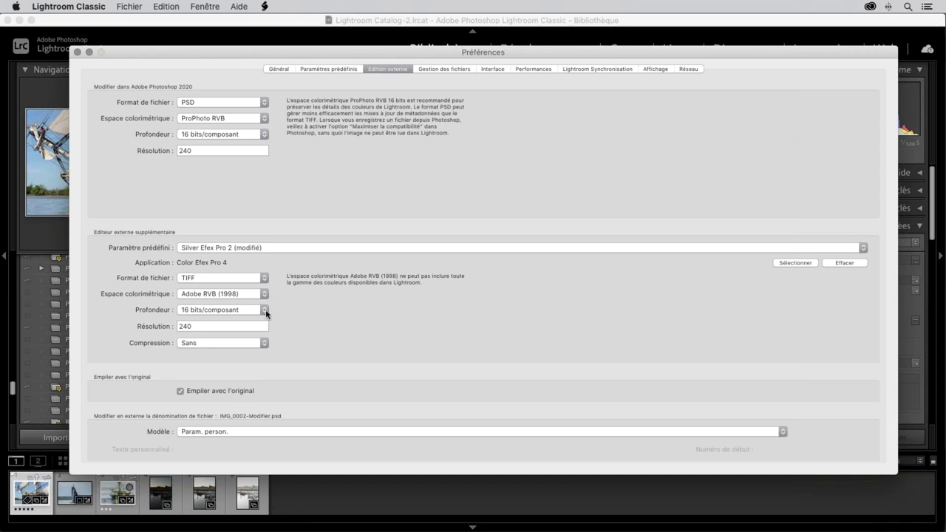
left_click(265, 311)
- Keep 16 bits per component with Sans compression, then close the Préférences dialog
left_click(313, 316)
left_click(264, 343)
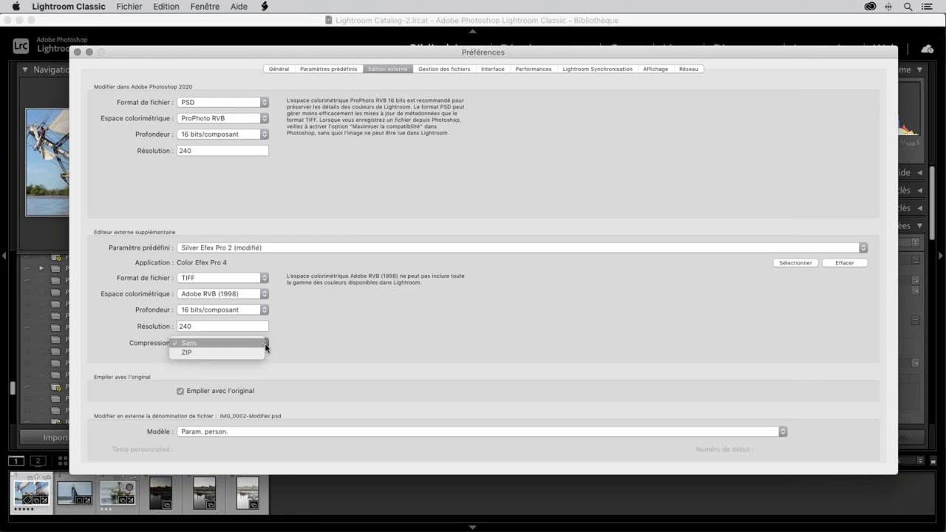
left_click(310, 344)
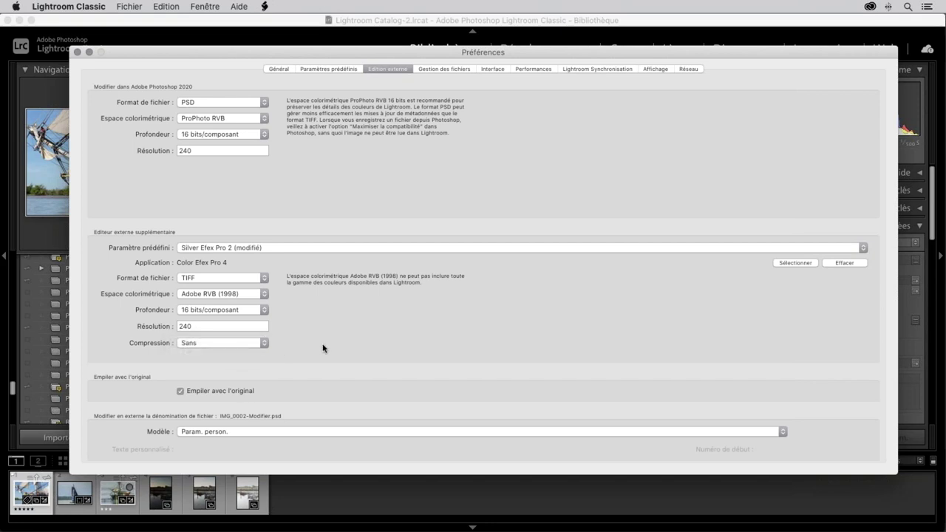
left_click(77, 53)
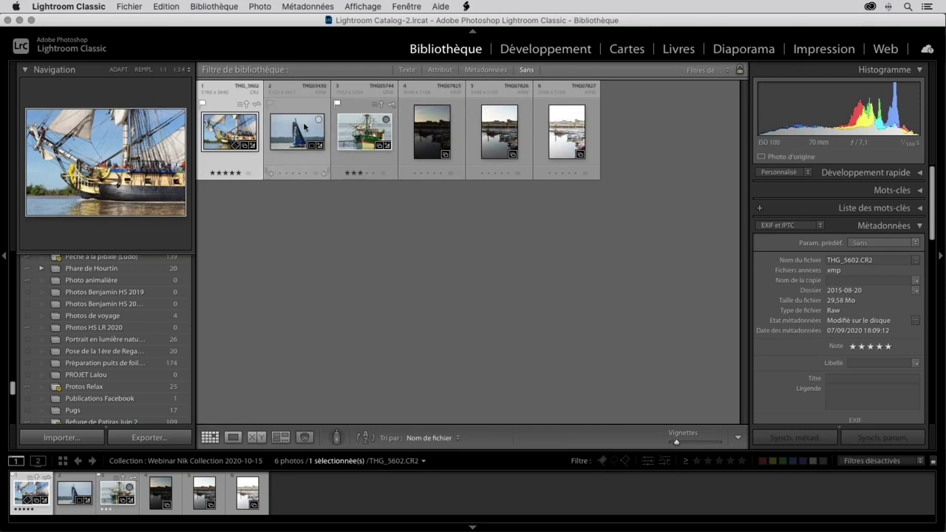
mouse_move(230, 131)
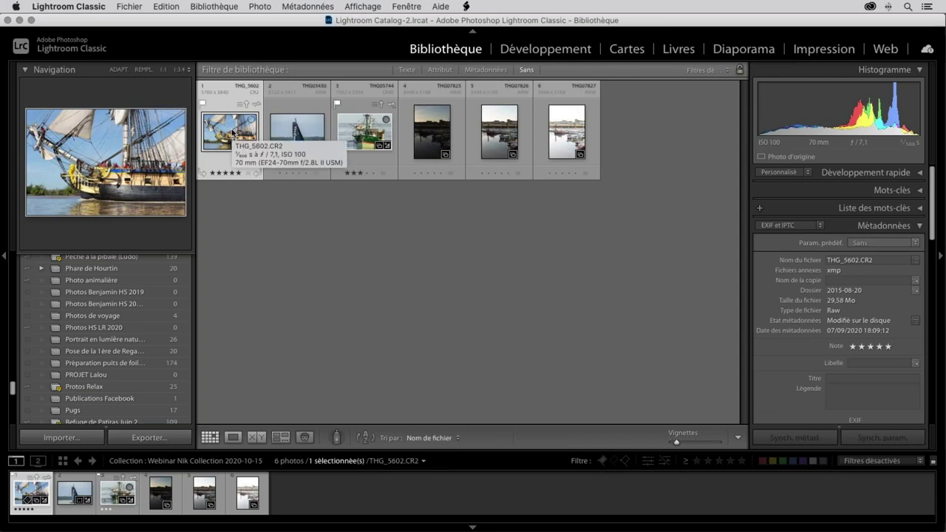
- Open the THG_5602.CR2 tall-ship thumbnail full-size in Loupe view
double_click(233, 133)
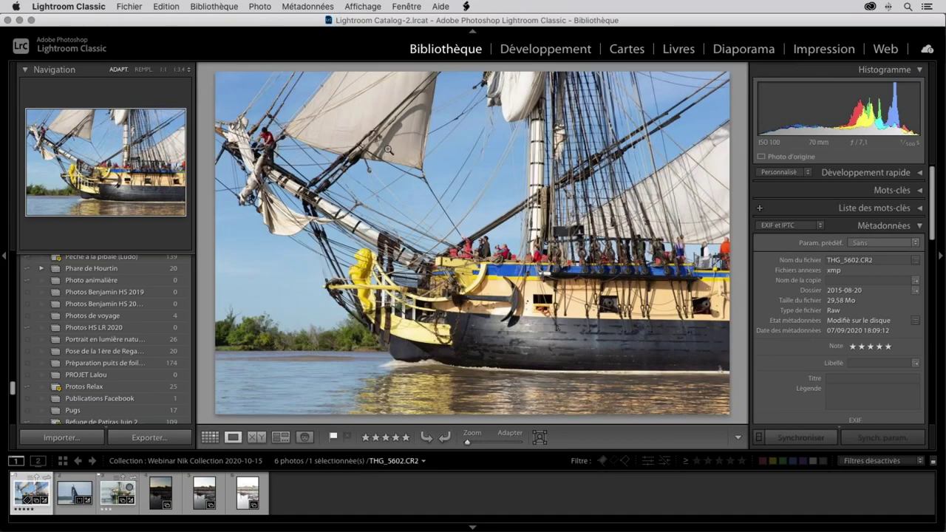
- Send the ship photo to Silver Efex Pro 2 through Modifier dans
right_click(381, 143)
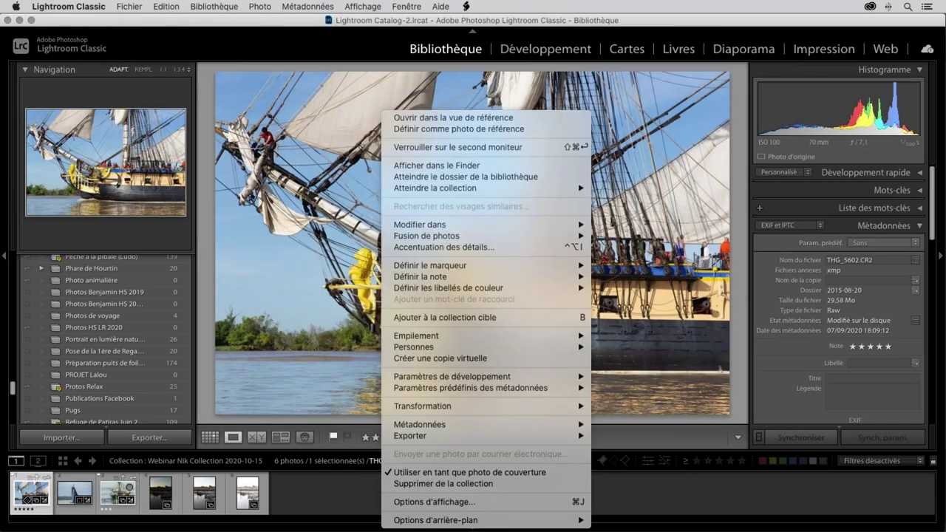
mouse_move(488, 225)
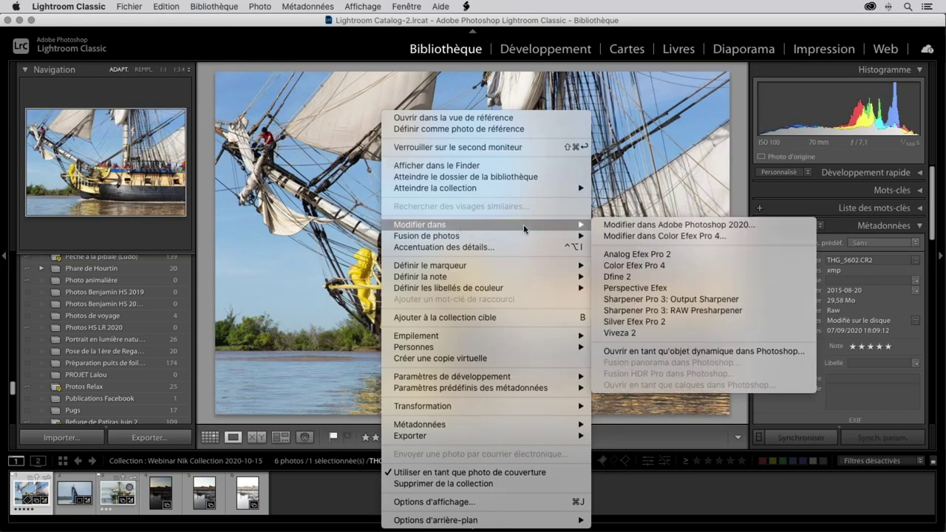
left_click(679, 321)
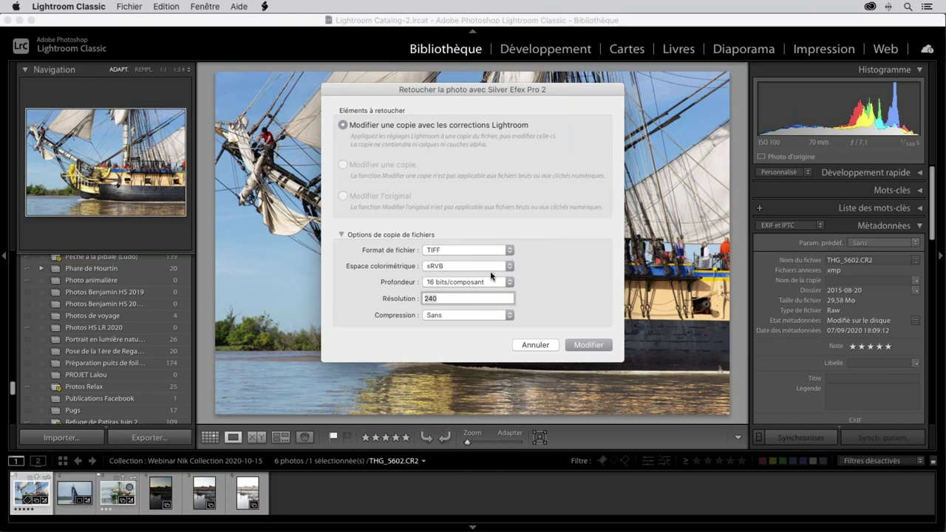
- Set the copy's colour space to Adobe RVB (1998) and create the TIFF edit copy
left_click(510, 267)
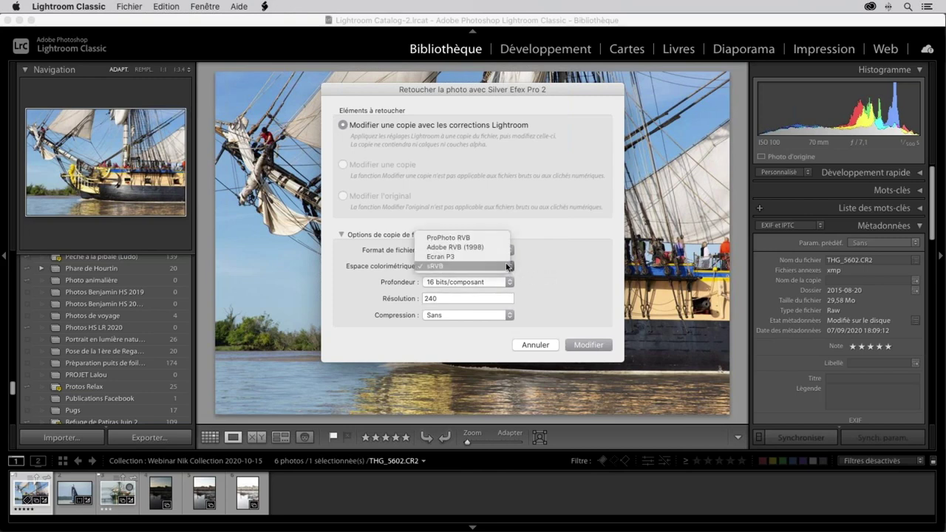
left_click(496, 248)
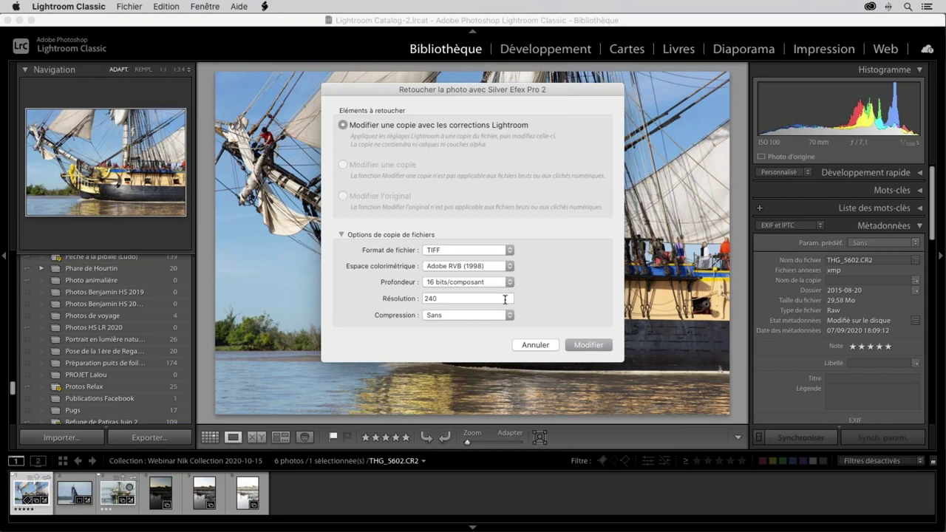
left_click(592, 345)
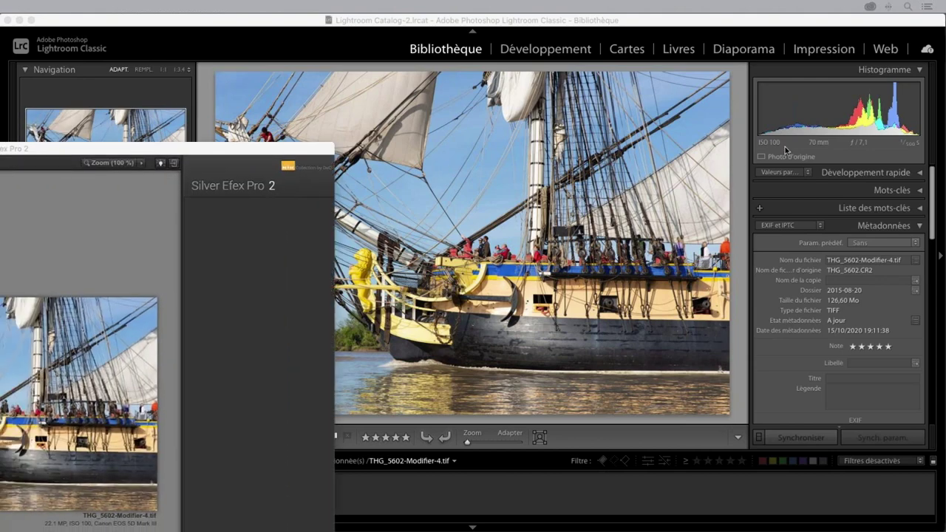
- Bring the Silver Efex Pro 2 window into view and dismiss the JPEG ou TIFF notice
left_click(118, 151)
mouse_move(118, 151)
left_mouse_down()
mouse_move(523, 31)
mouse_move(443, 21)
left_mouse_up()
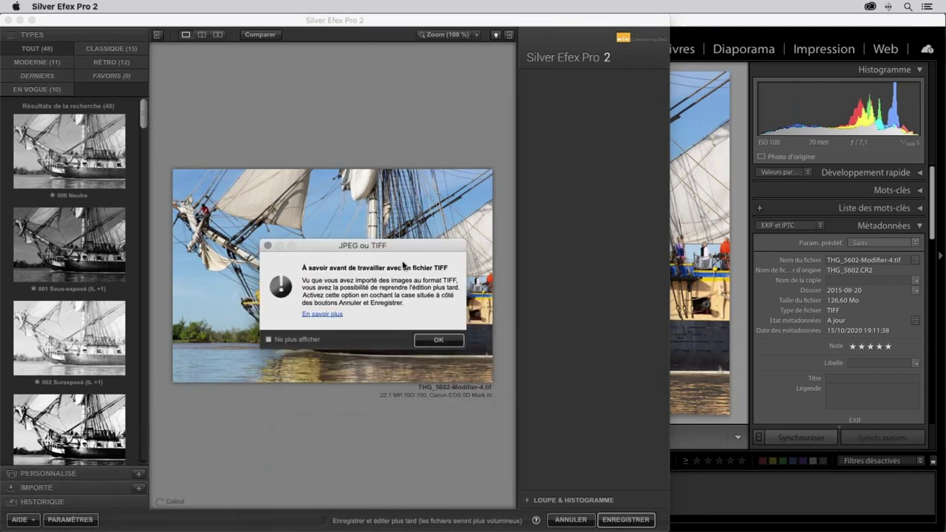
left_click(437, 341)
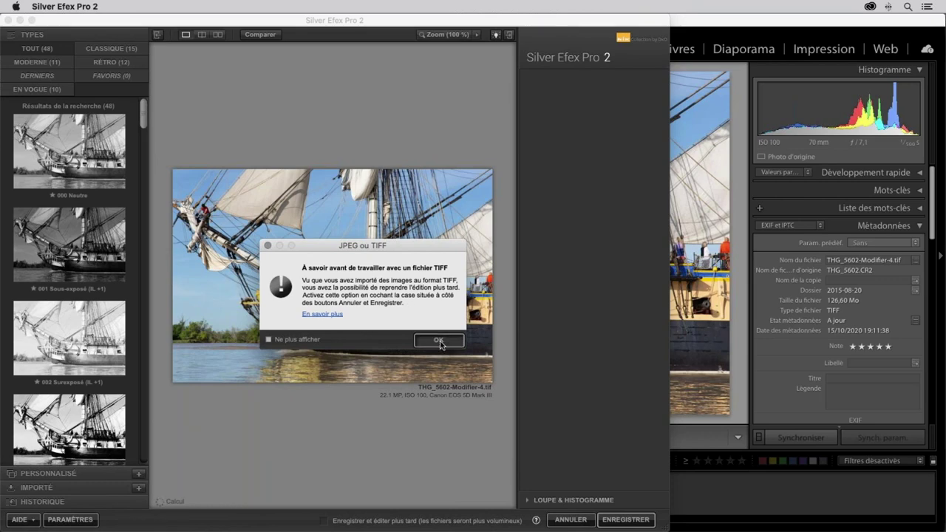
left_click(439, 343)
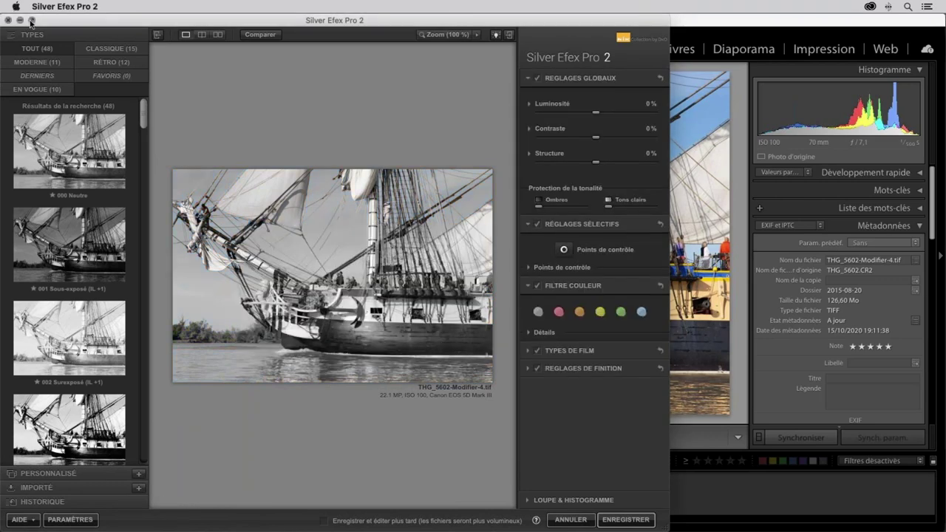
- Maximise the Silver Efex Pro 2 window and save the black-and-white conversion with ENREGISTRER
key("alt")
left_click(32, 21, "alt")
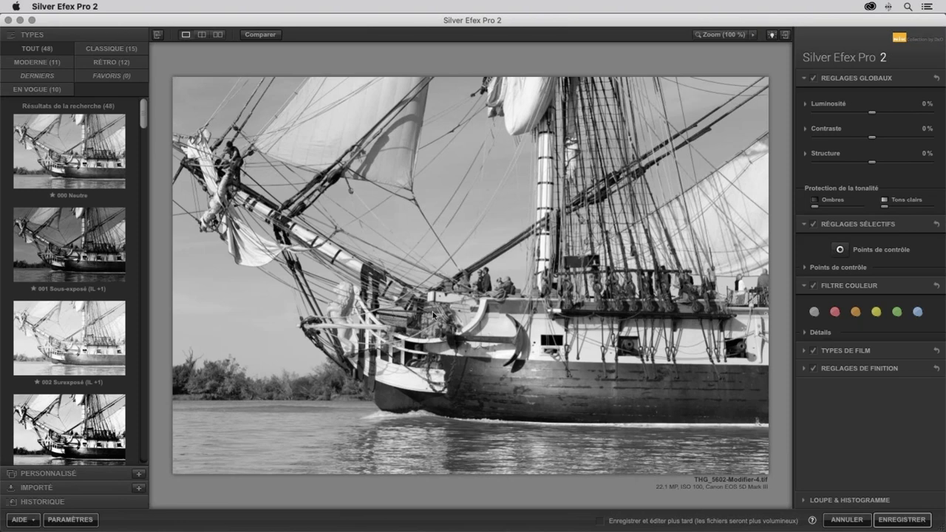
left_click(907, 521)
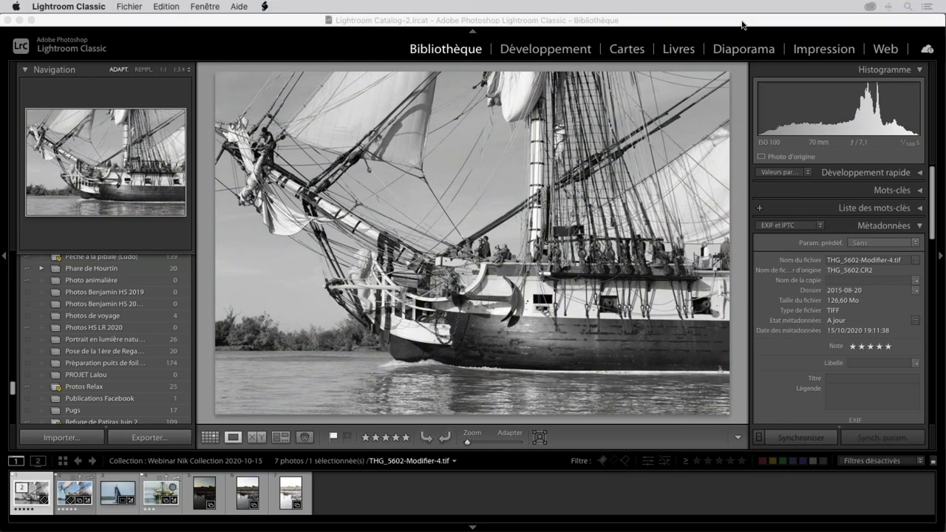
key("g")
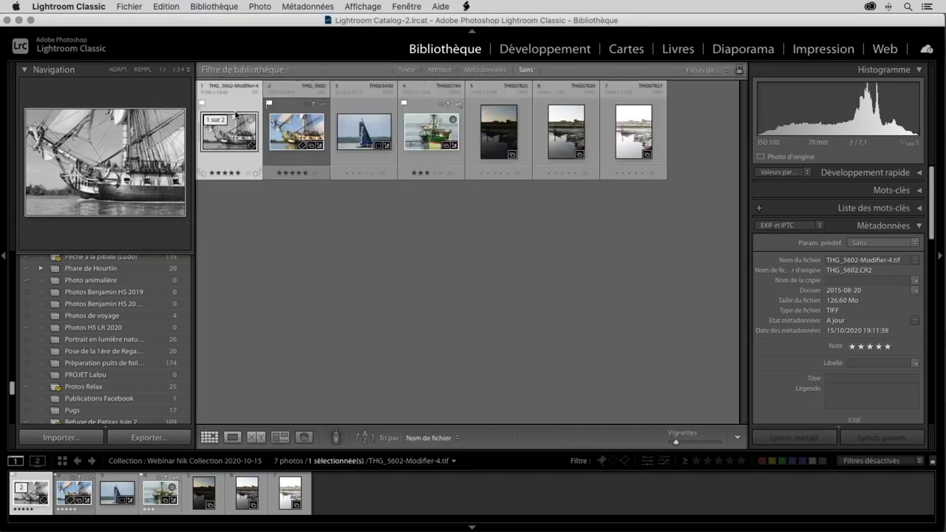
mouse_move(295, 127)
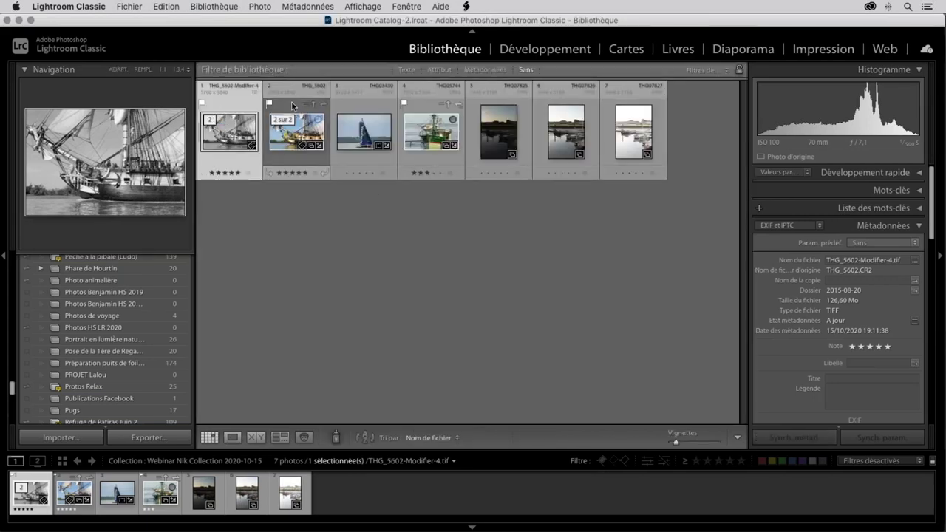
left_click(294, 105)
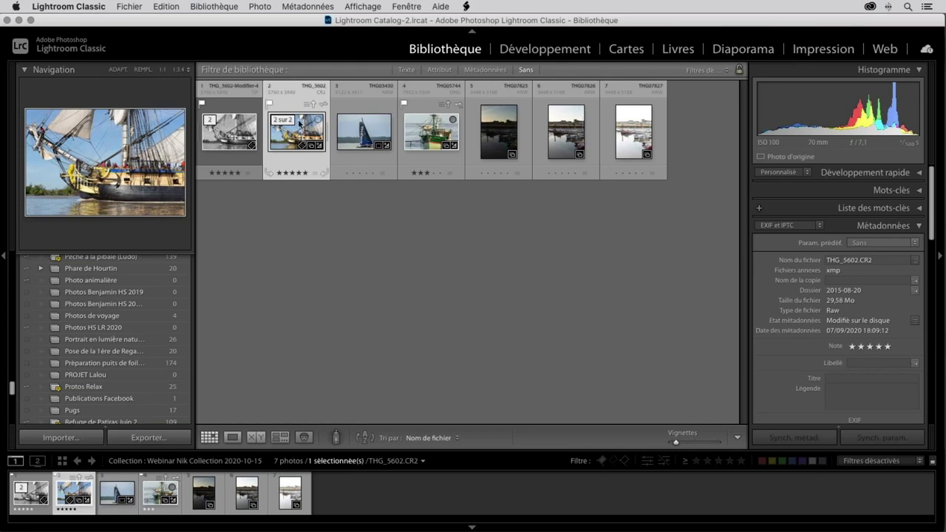
left_click(234, 108)
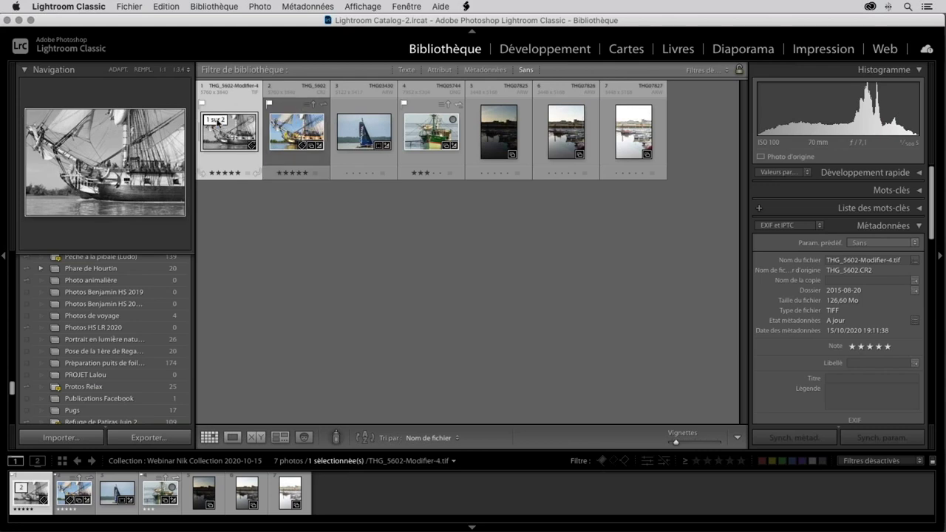
left_click(215, 119)
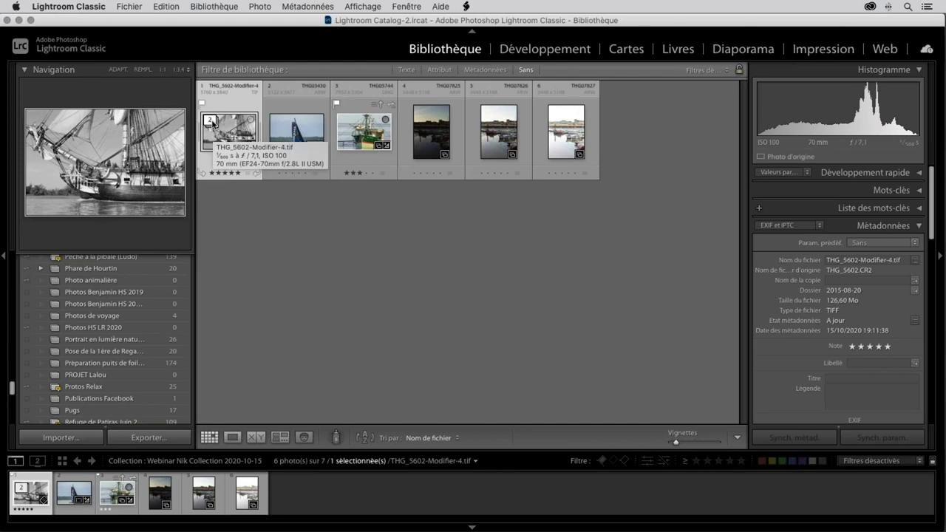
left_click(212, 121)
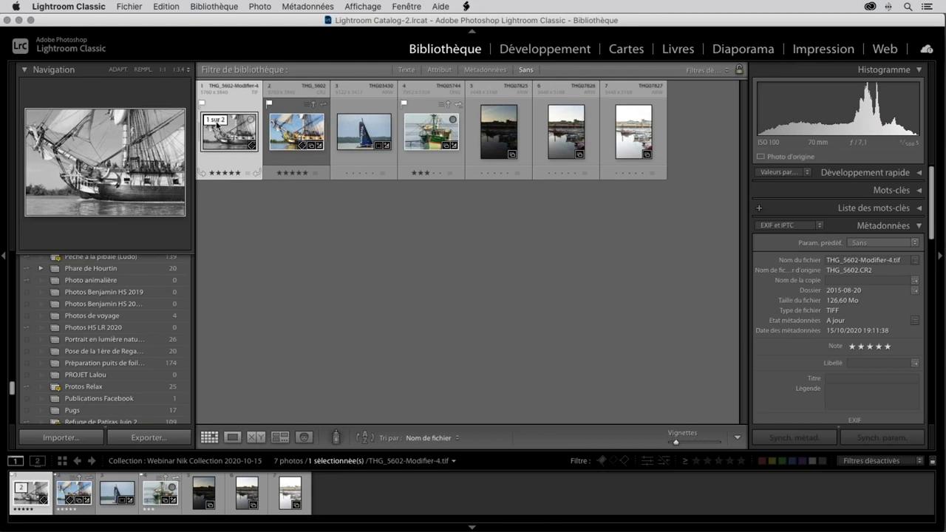
left_click(216, 121)
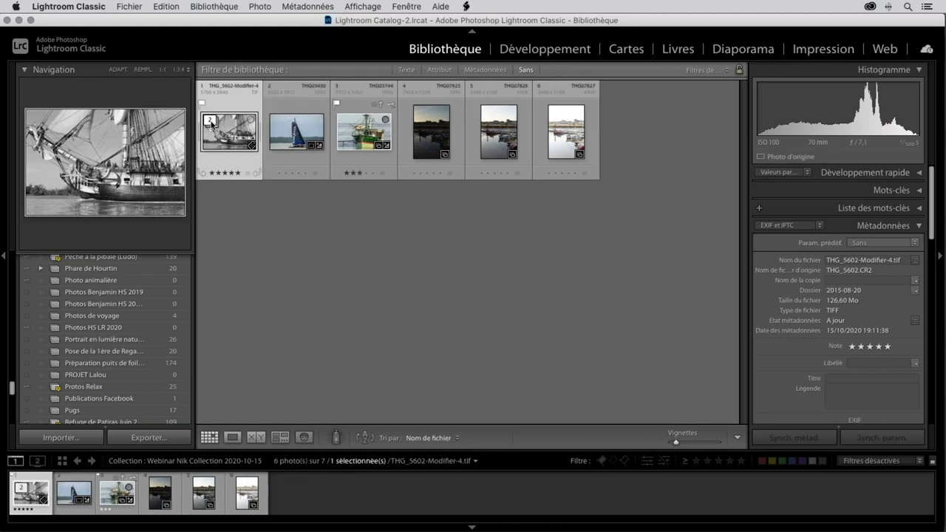
left_click(212, 122)
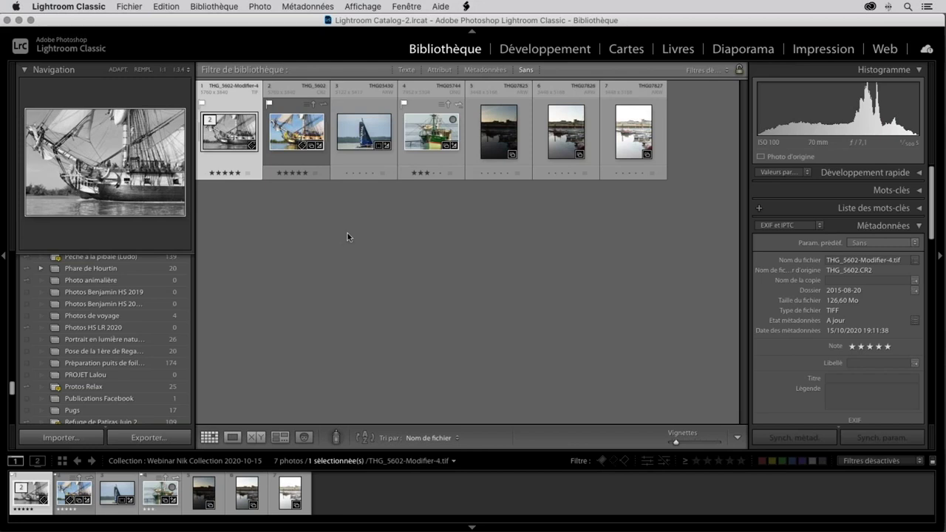
left_click(79, 10)
left_click(81, 43)
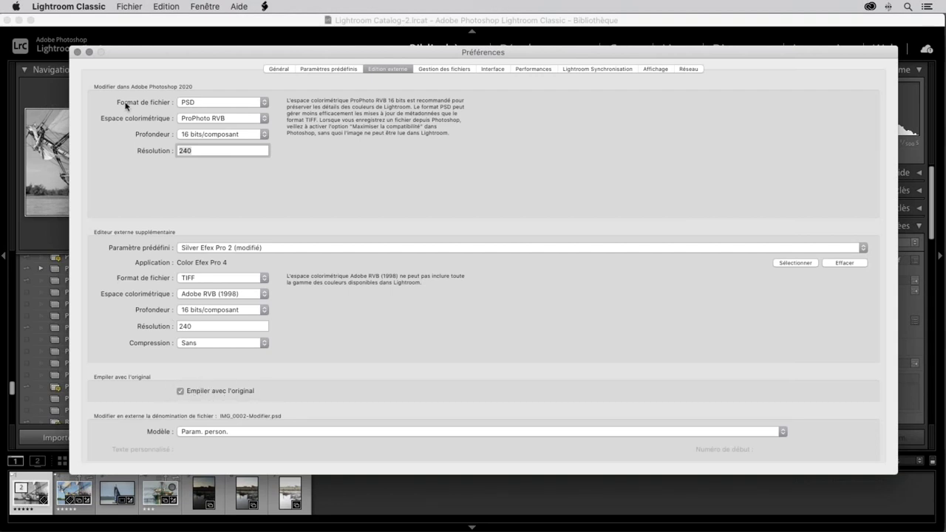
left_click(78, 52)
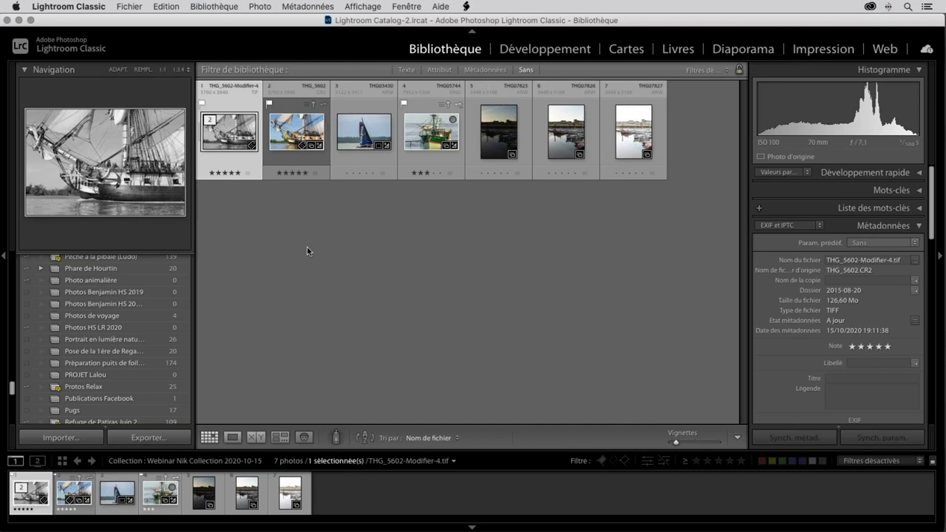
mouse_move(296, 137)
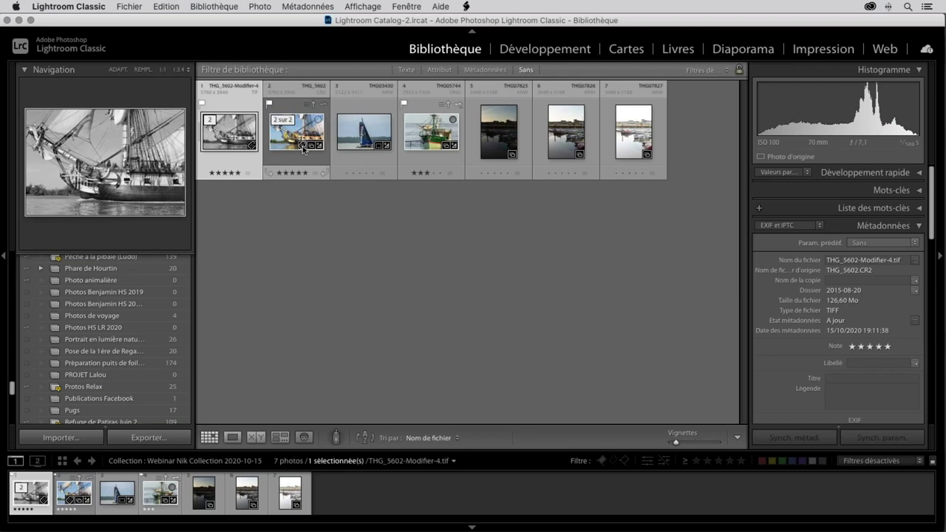
- Show the Mots-clés tags for the colour THG_5602.CR2 and its black-and-white TIFF copy
left_click(303, 147)
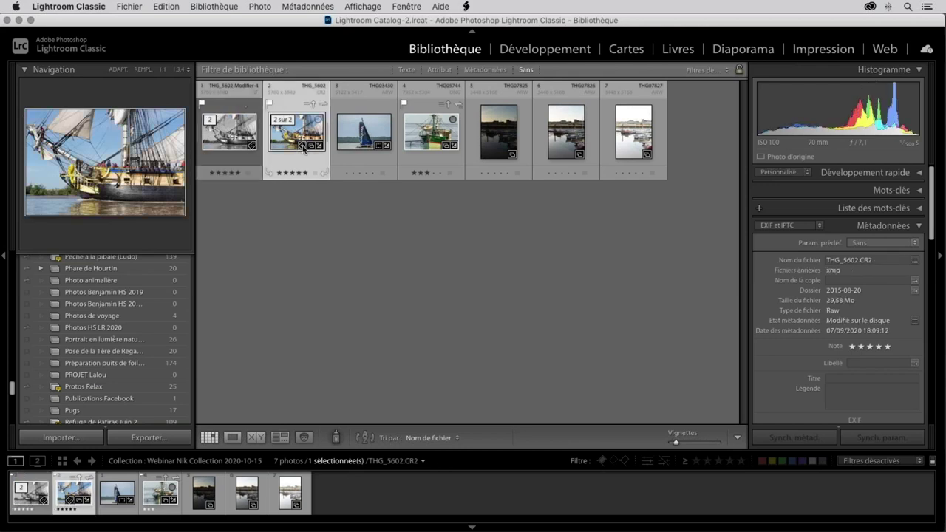
left_click(888, 192)
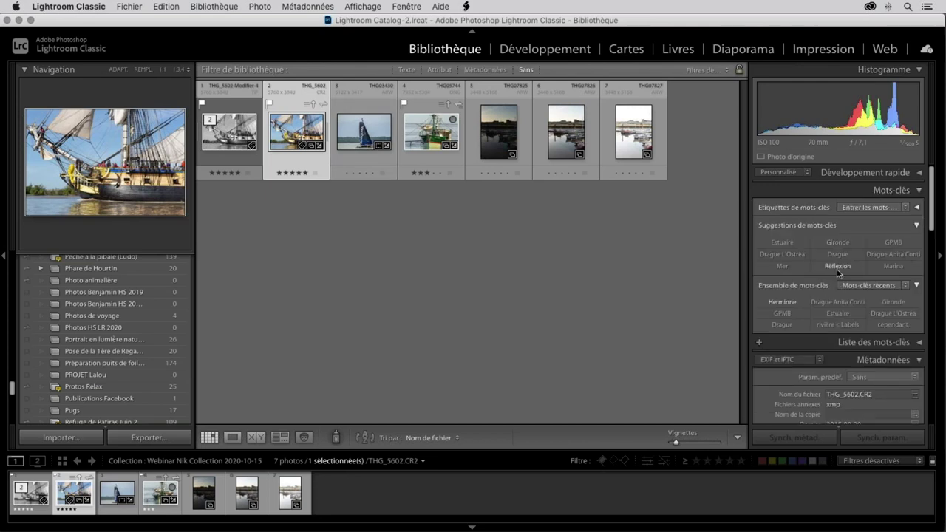
left_click(917, 207)
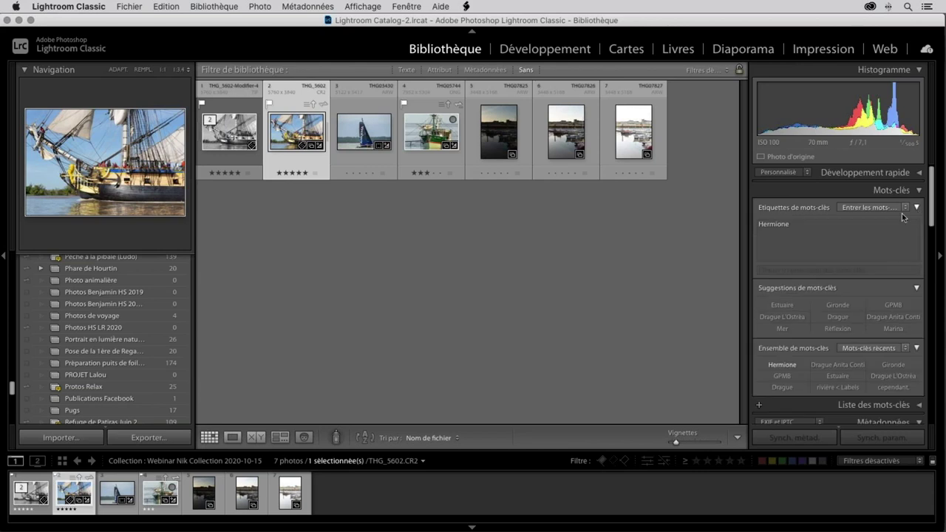
left_click(786, 222)
left_click(234, 107)
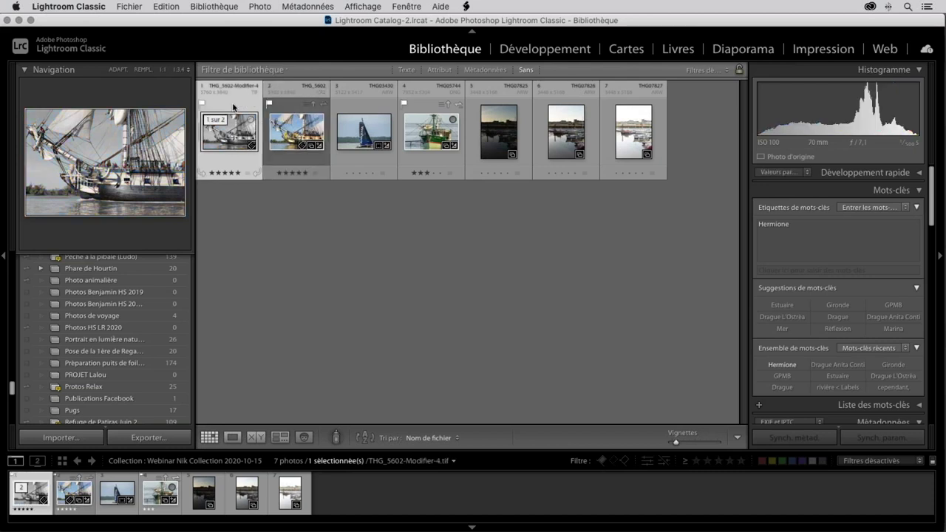
mouse_move(229, 131)
left_click(764, 231)
mouse_move(296, 132)
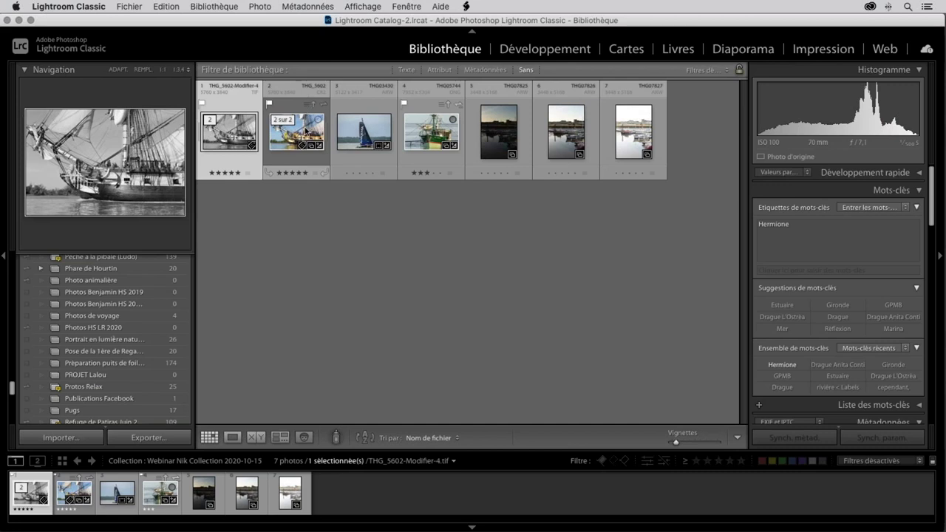
- Edit a copy of THG_5602 with Lightroom corrections in Silver Efex Pro 2
right_click(305, 130)
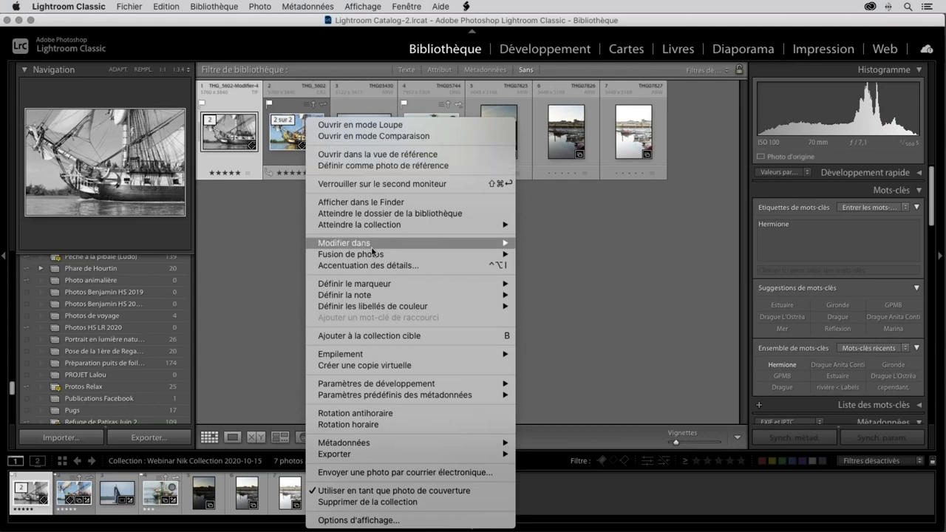
mouse_move(344, 243)
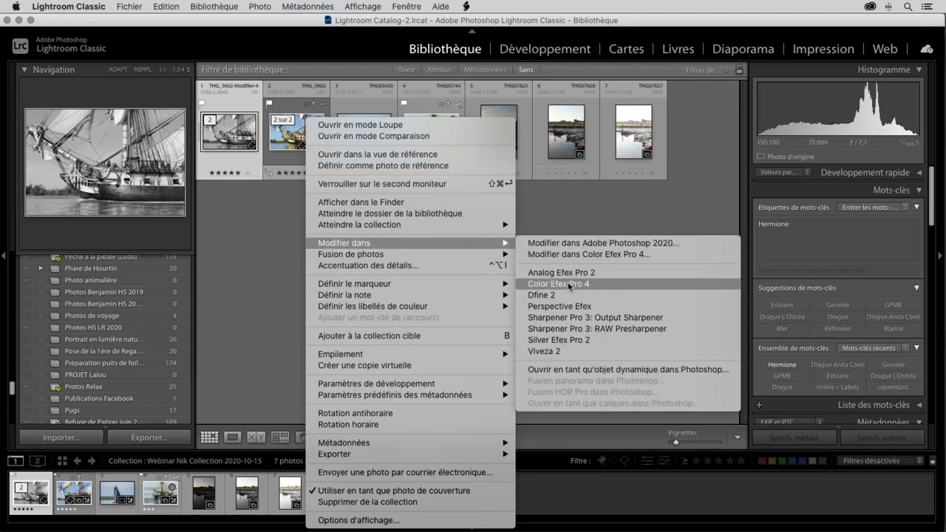
left_click(575, 341)
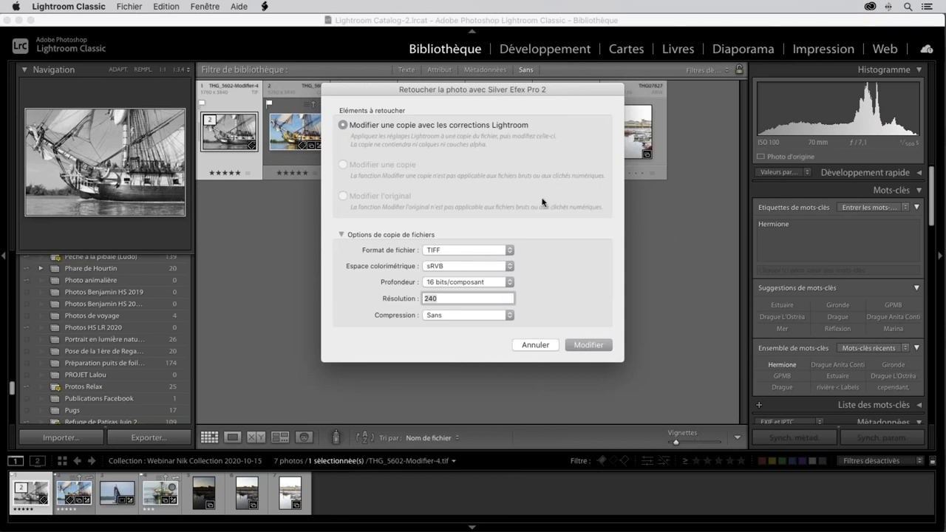
left_click(588, 345)
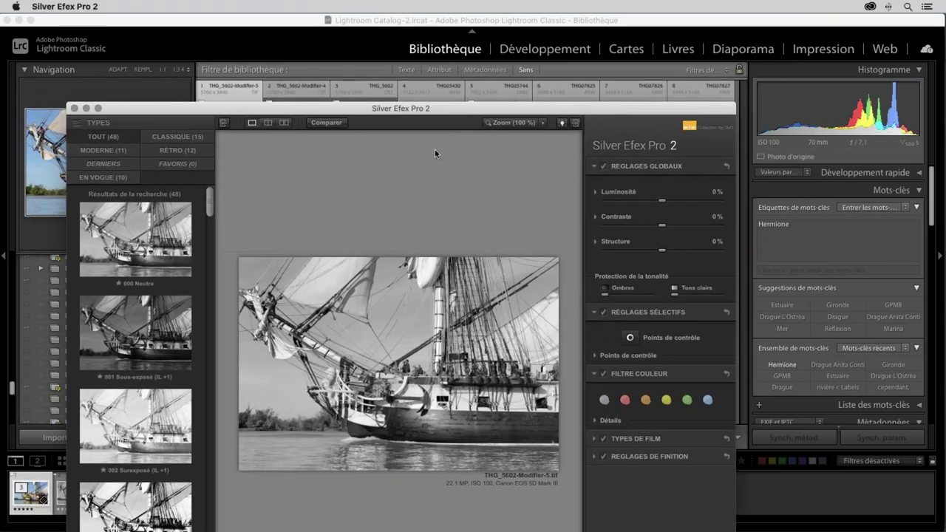
- Enlarge Silver Efex, apply preset 001 Sous-exposé (IL +1), and save with ENREGISTRER
mouse_move(238, 113)
left_mouse_down()
mouse_move(206, 28)
mouse_move(169, 20)
left_mouse_up()
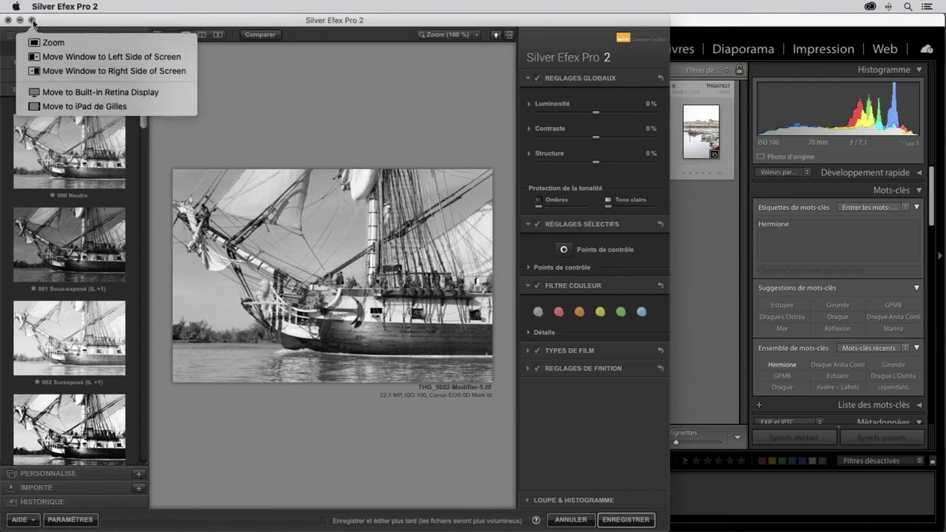
left_click(33, 21, "alt")
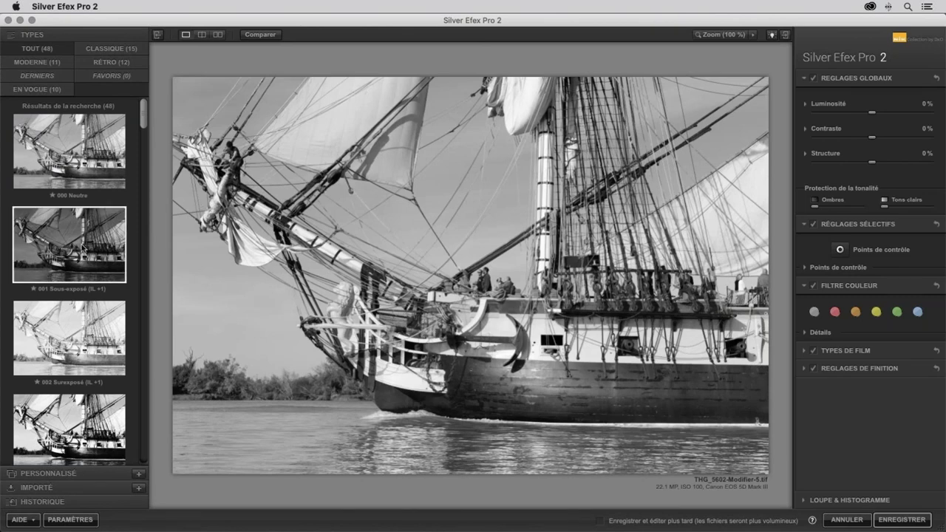
left_click(84, 250)
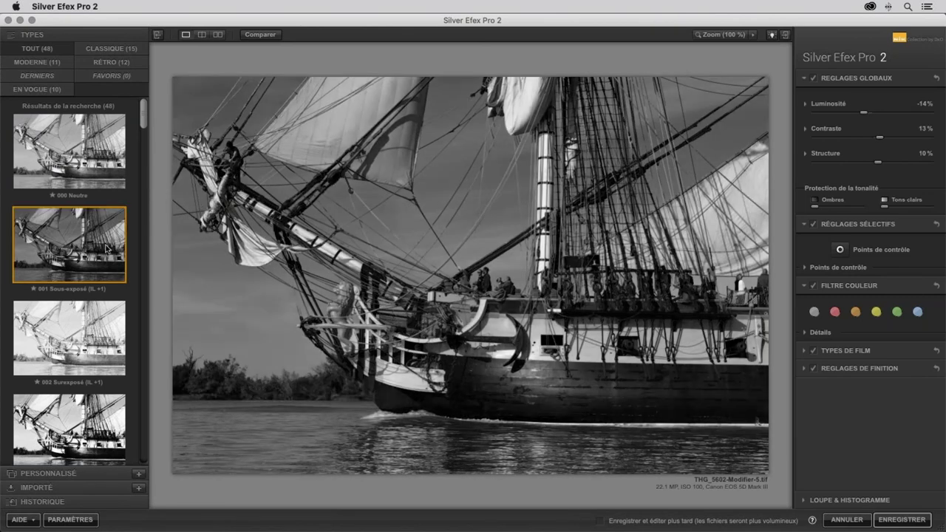
left_click(902, 521)
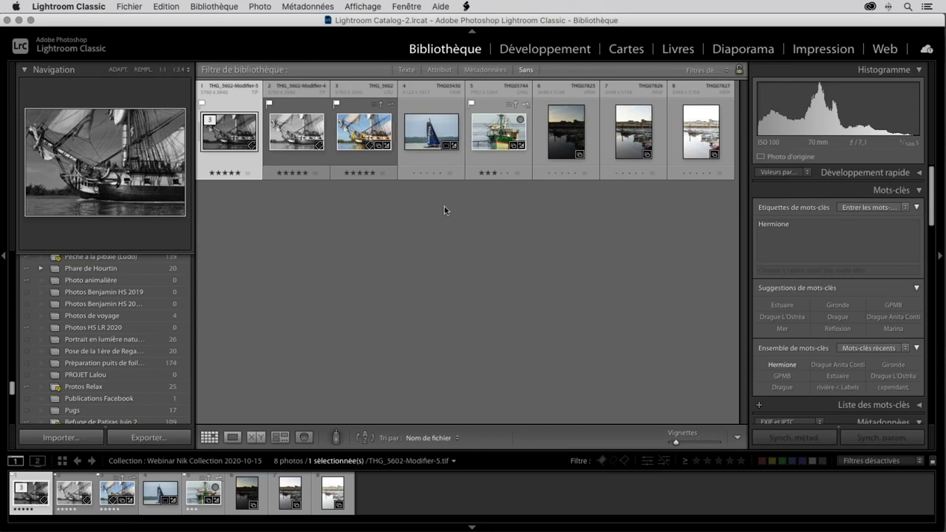
- Send the green trawler photo THG05744.DNG to Silver Efex Pro 2 via Modifier dans
left_click(495, 158)
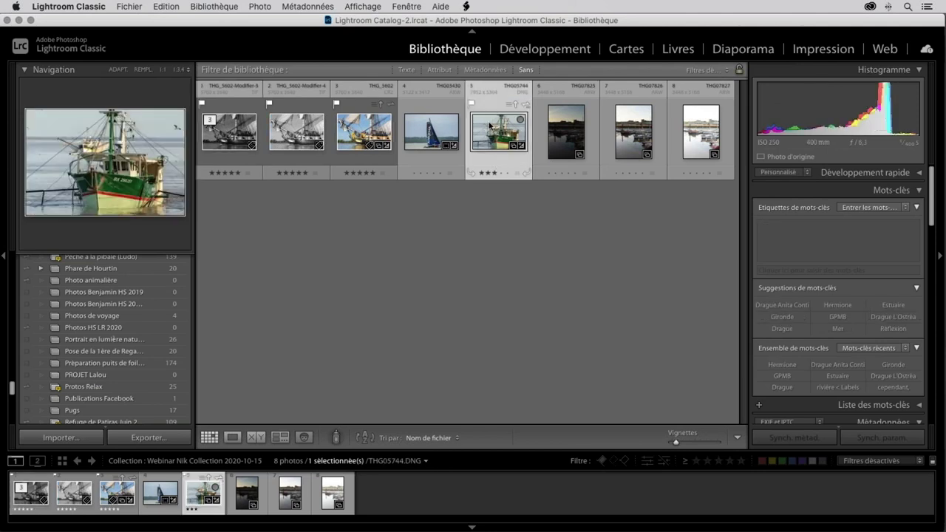
right_click(489, 125)
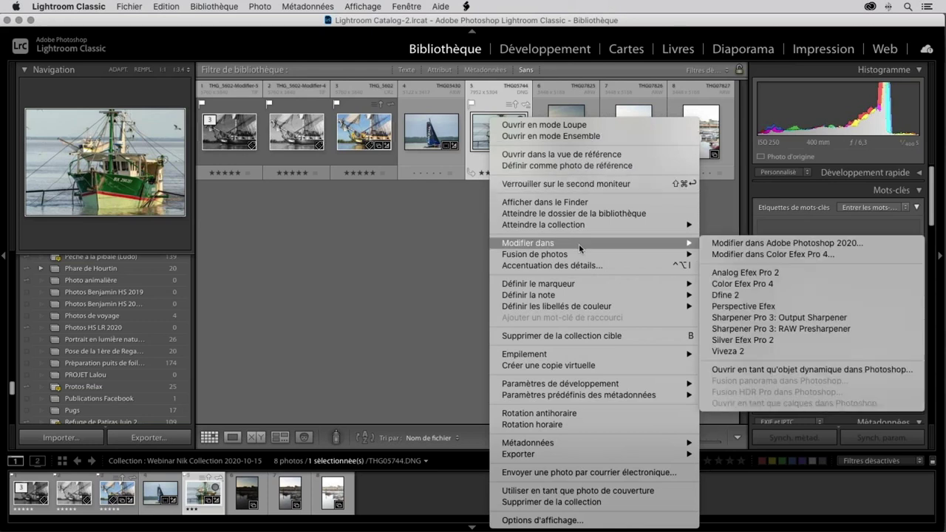
mouse_move(528, 243)
left_click(752, 340)
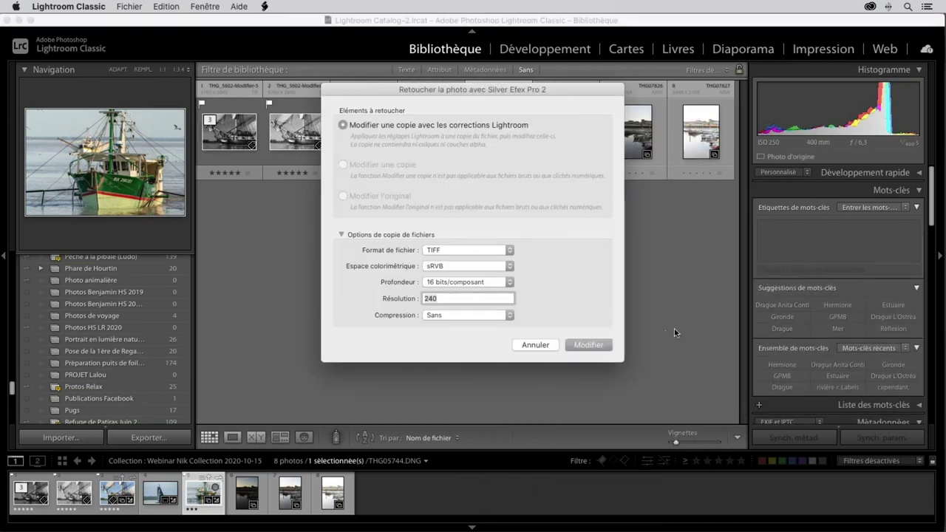
- Edit a copy with Lightroom corrections as a 16-bit sRVB TIFF in Silver Efex Pro 2
left_click(588, 345)
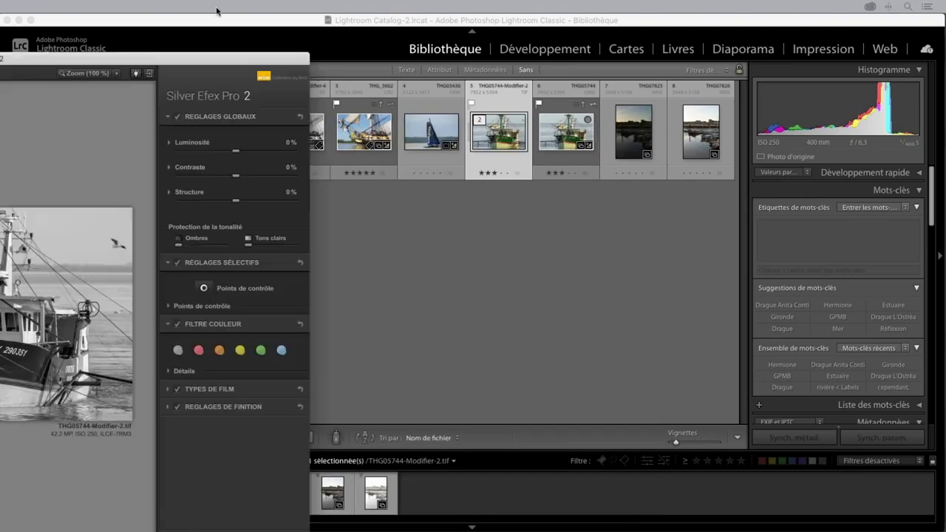
- Enlarge the Silver Efex Pro 2 window, raise structure to 22 %, and enable 'Enregistrer et éditer plus tard'
left_click_drag(309, 158, 374, 21)
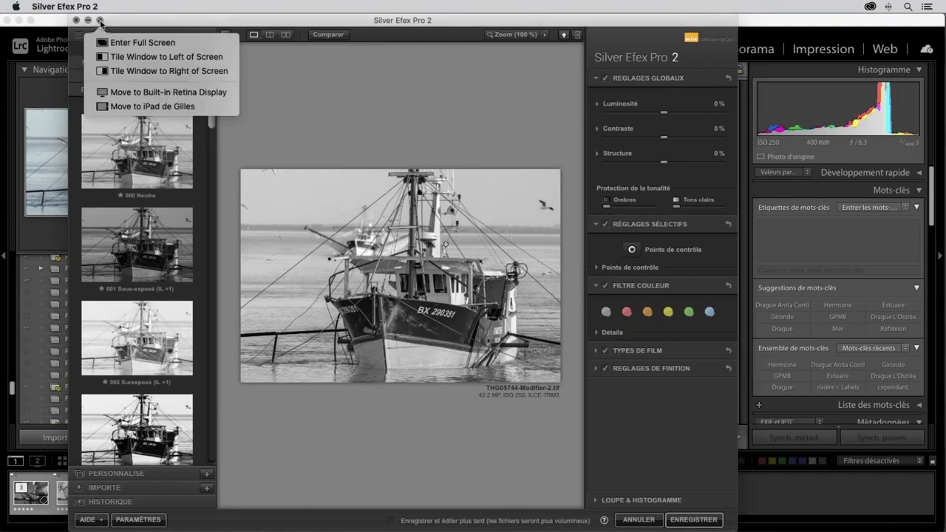
key("alt")
left_click(100, 23, "alt")
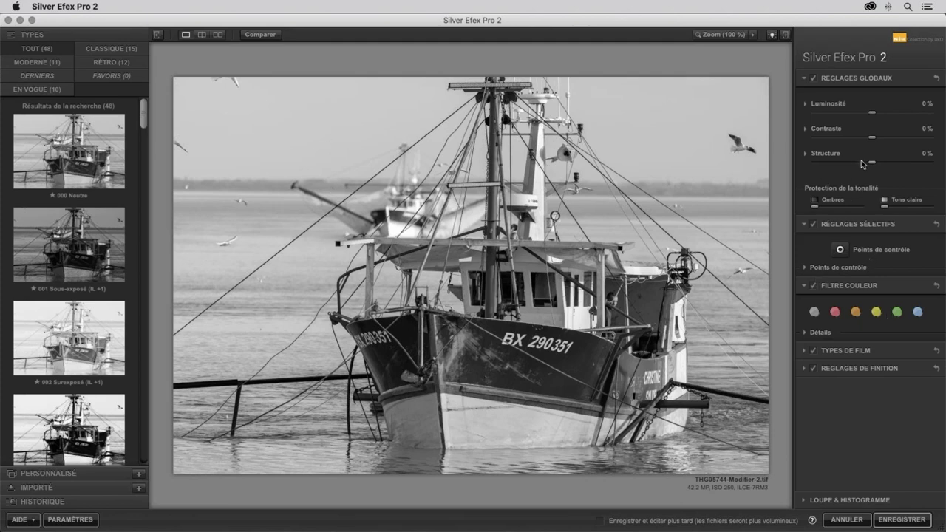
mouse_move(872, 162)
left_mouse_down()
mouse_move(883, 162)
mouse_move(895, 137)
left_mouse_up()
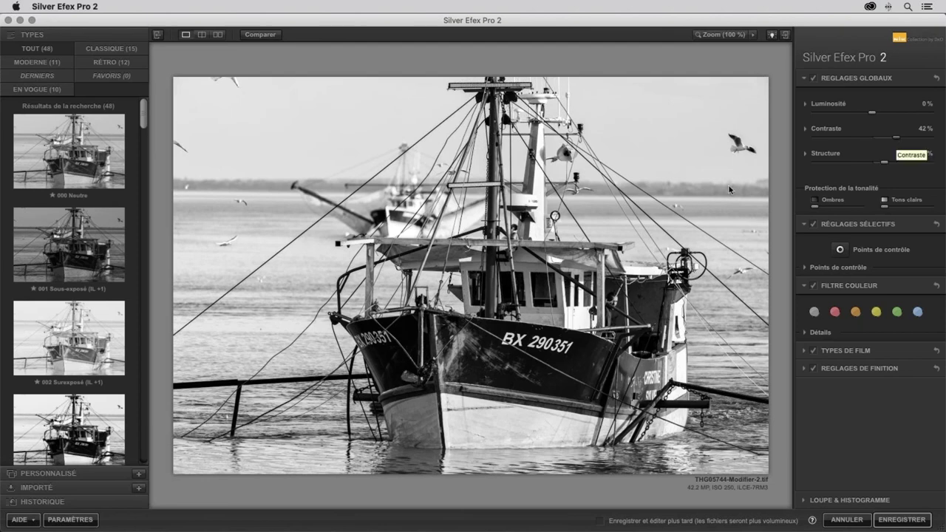
left_click(600, 521)
- Save the black-and-white TIFF to Lightroom and check the Métadonnées panel's EXIF Logiciel field
left_click(909, 521)
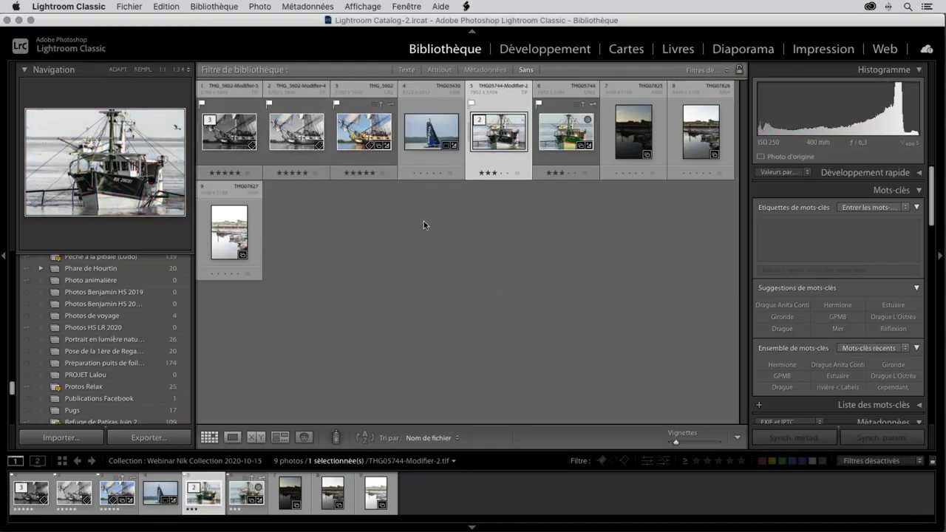
mouse_move(499, 132)
scroll(808, 285, "down", 5)
scroll(805, 279, "down", 3)
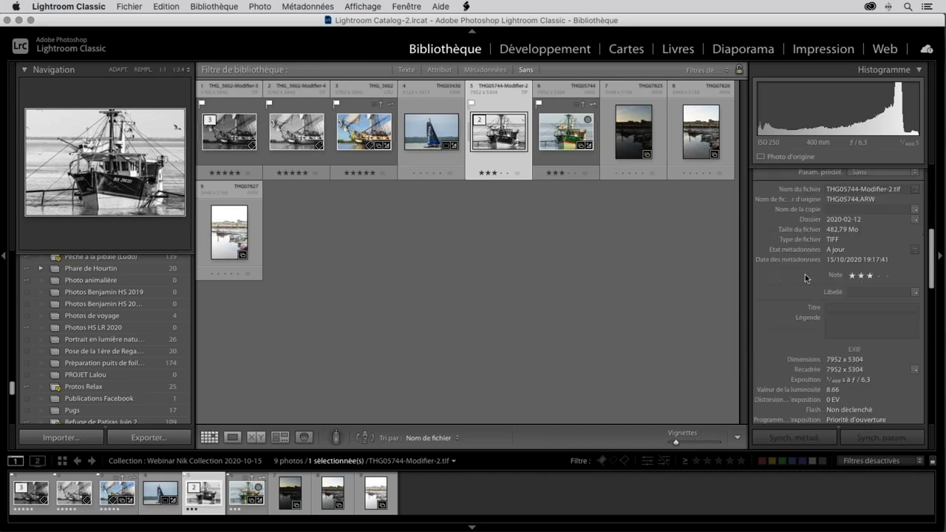
scroll(806, 278, "down", 3)
scroll(806, 278, "down", 2)
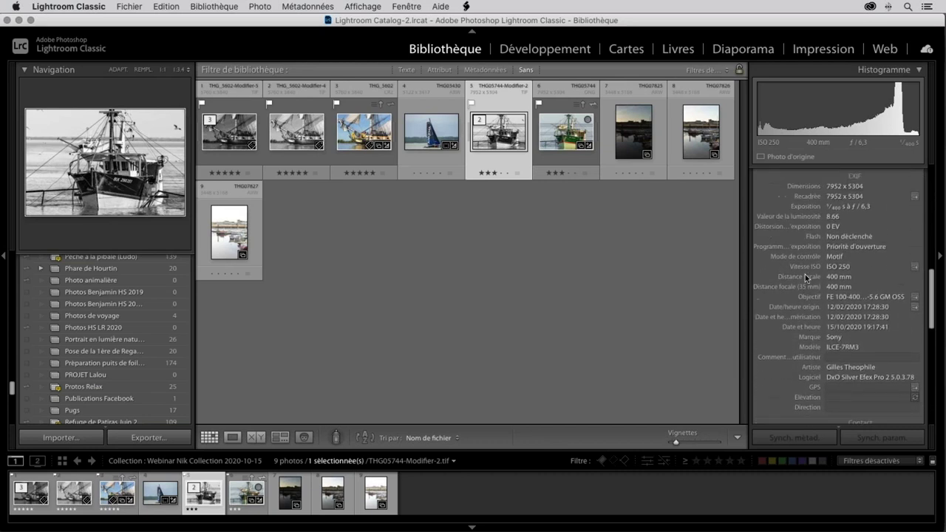
scroll(807, 278, "down", 1)
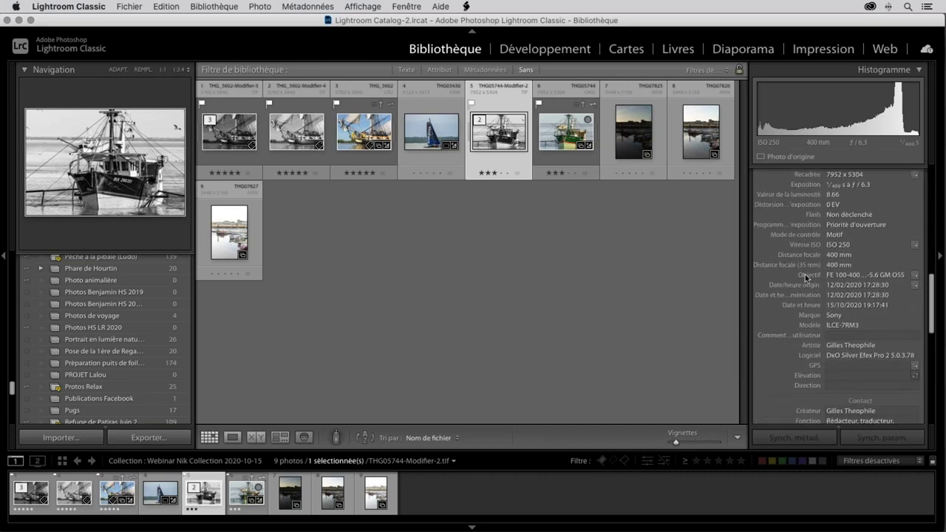
scroll(806, 278, "down", 4)
scroll(806, 278, "up", 7)
scroll(807, 278, "down", 1)
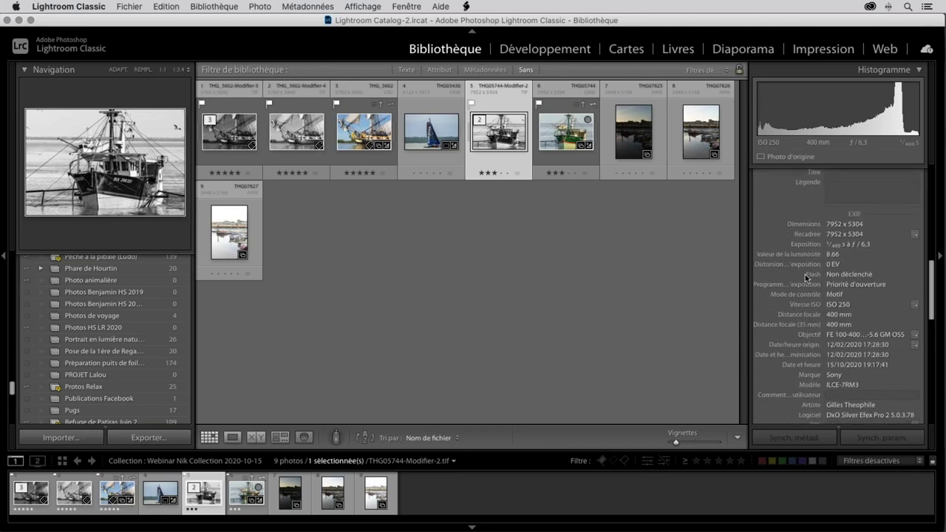
scroll(806, 278, "up", 5)
scroll(806, 278, "up", 3)
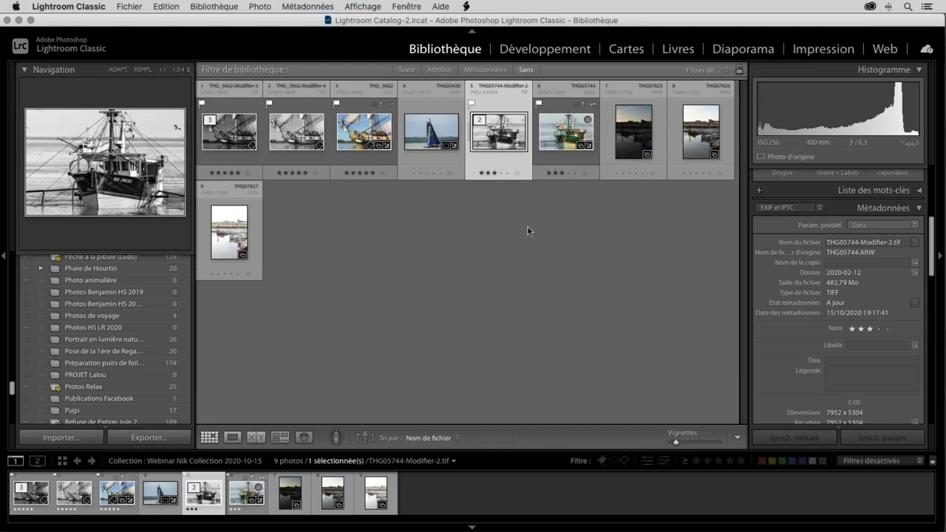
- Reopen THG05744-Modifier-2.tif in Silver Efex Pro 2, editing the original rather than a copy
right_click(494, 136)
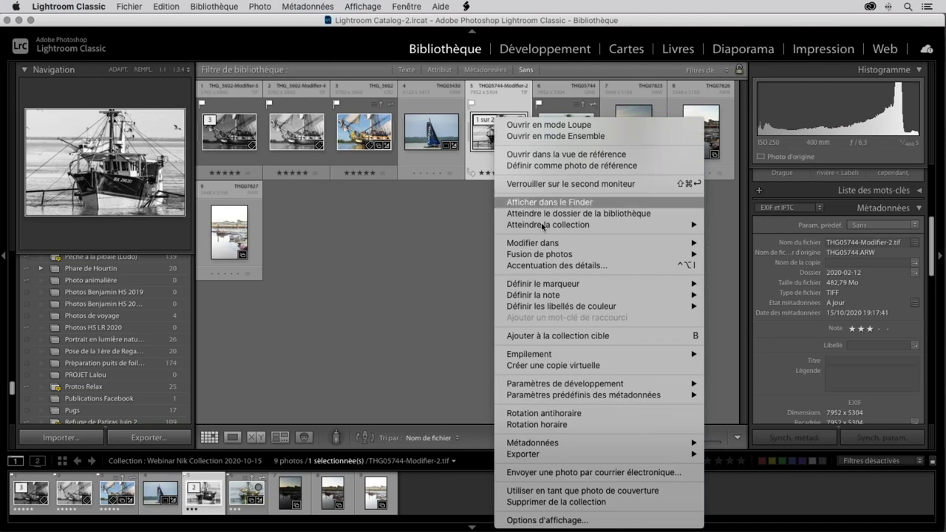
mouse_move(532, 243)
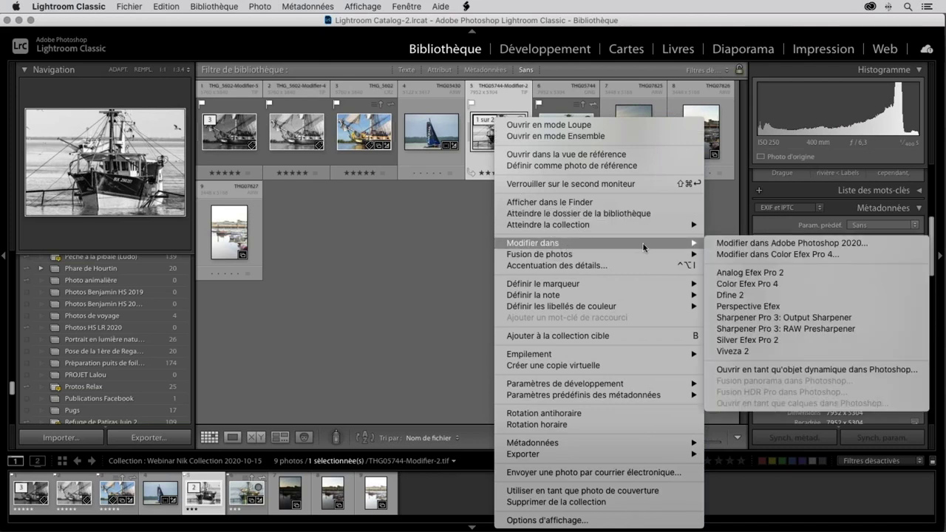
left_click(738, 340)
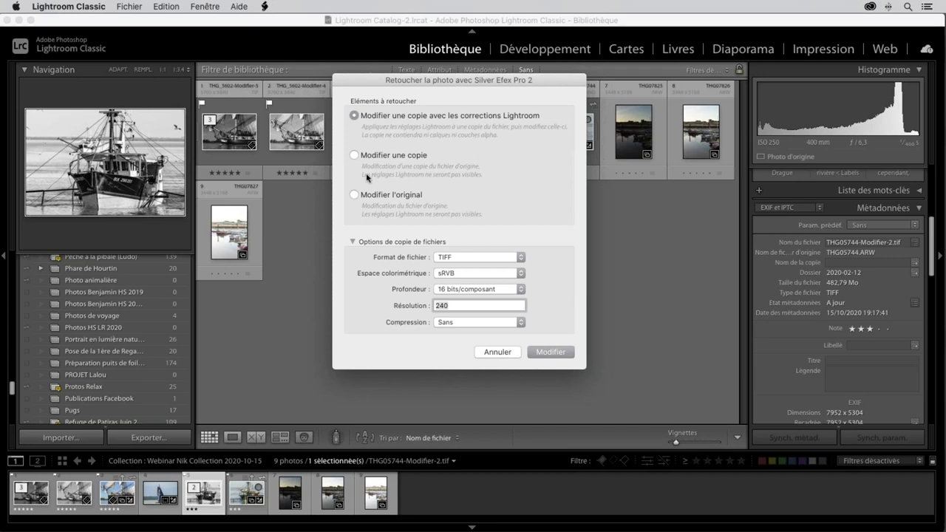
left_click(354, 195)
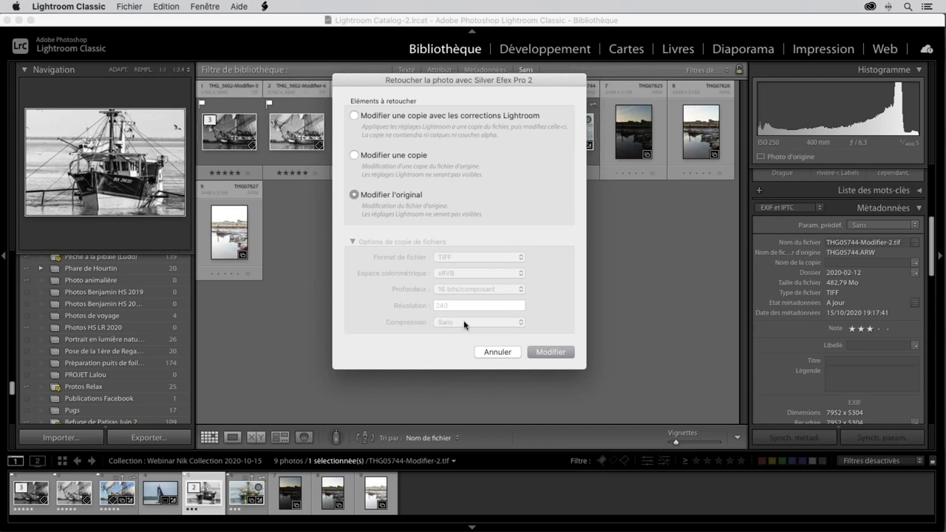
left_click(551, 353)
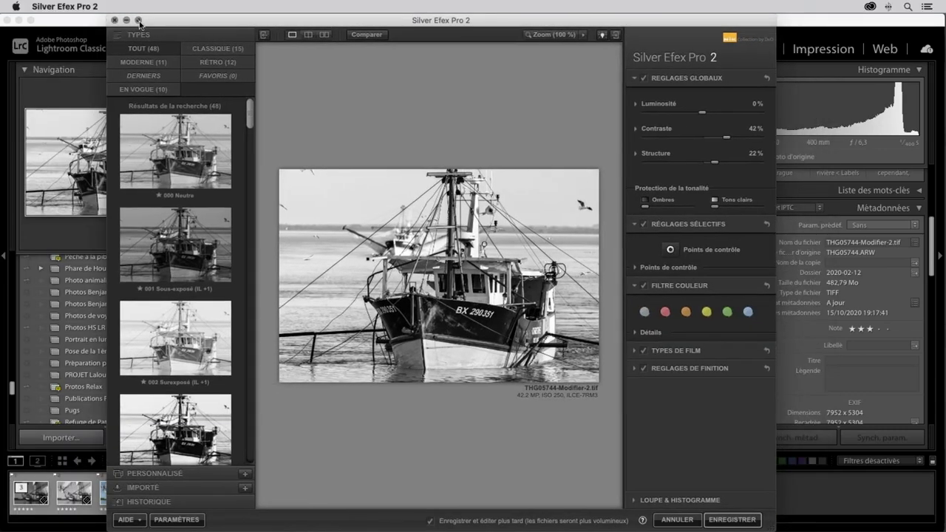
- Maximise the plugin window and raise structure to 55 % and contrast to 83 %
key("alt")
left_click(138, 23, "alt")
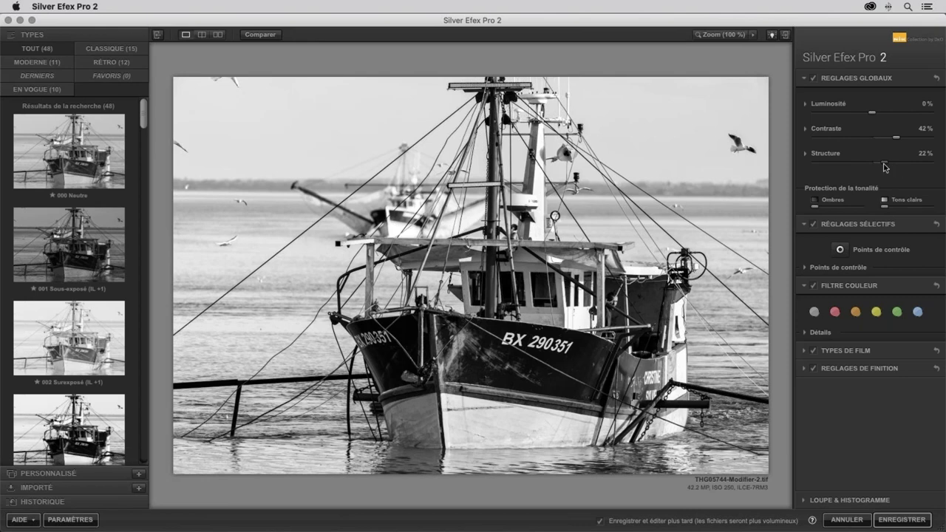
left_click_drag(884, 164, 905, 166)
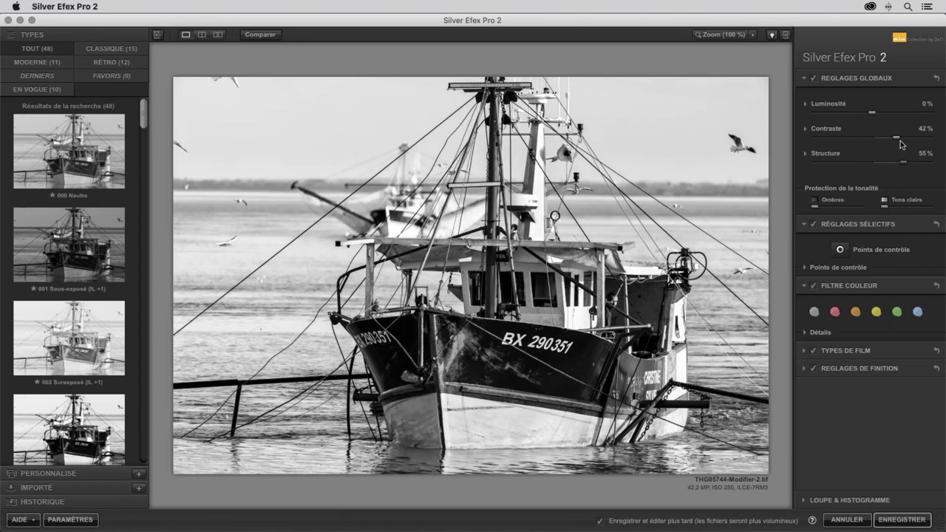
left_click_drag(895, 137, 921, 141)
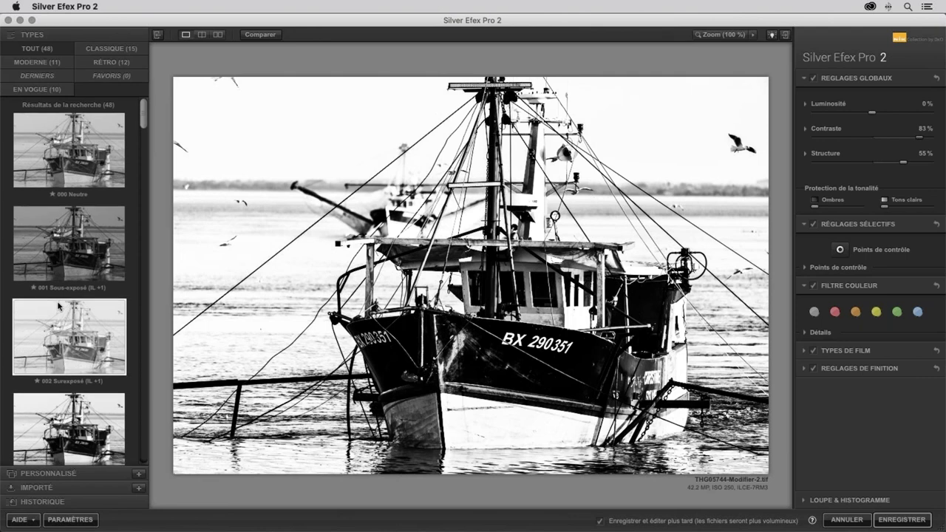
scroll(60, 300, "down", 3)
scroll(63, 292, "down", 3)
scroll(67, 284, "down", 3)
scroll(69, 275, "down", 3)
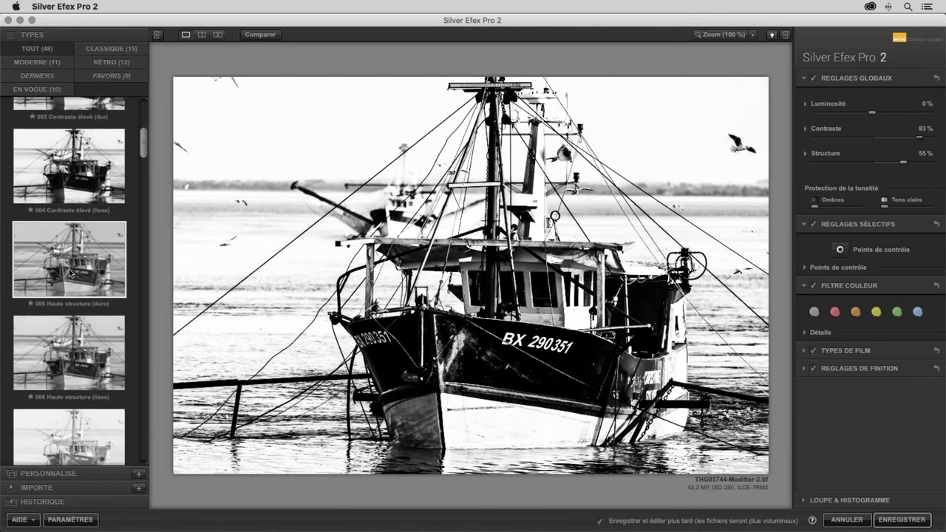
scroll(71, 273, "down", 1)
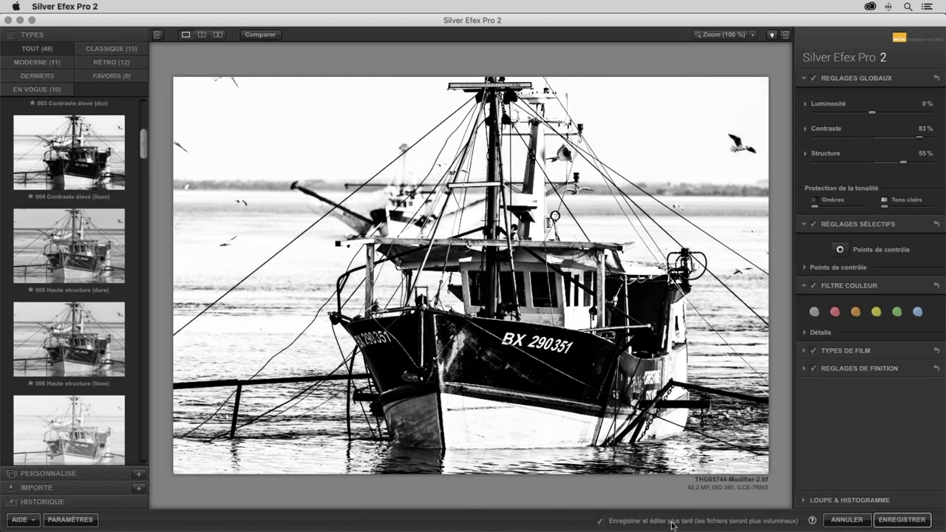
- Save the stronger black-and-white edit, review it large, then switch to Adobe Bridge
left_click(898, 522)
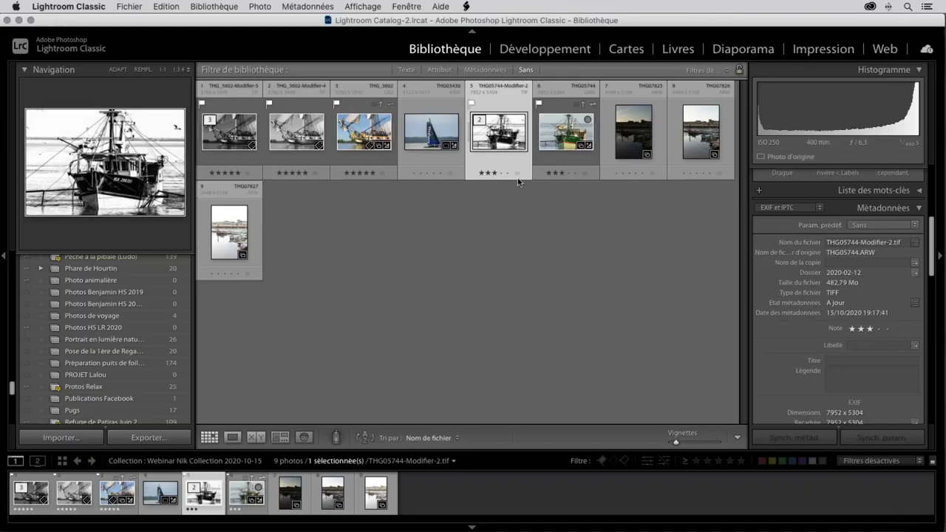
mouse_move(499, 131)
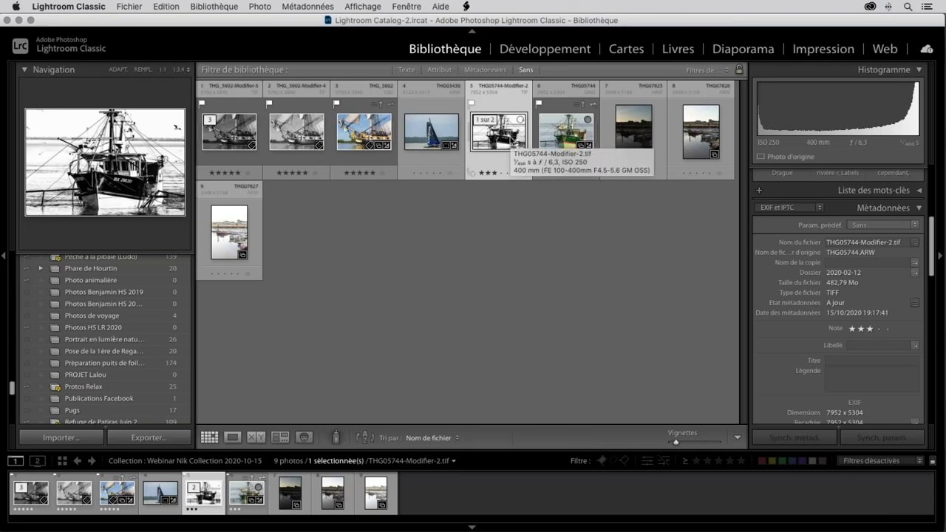
key("e")
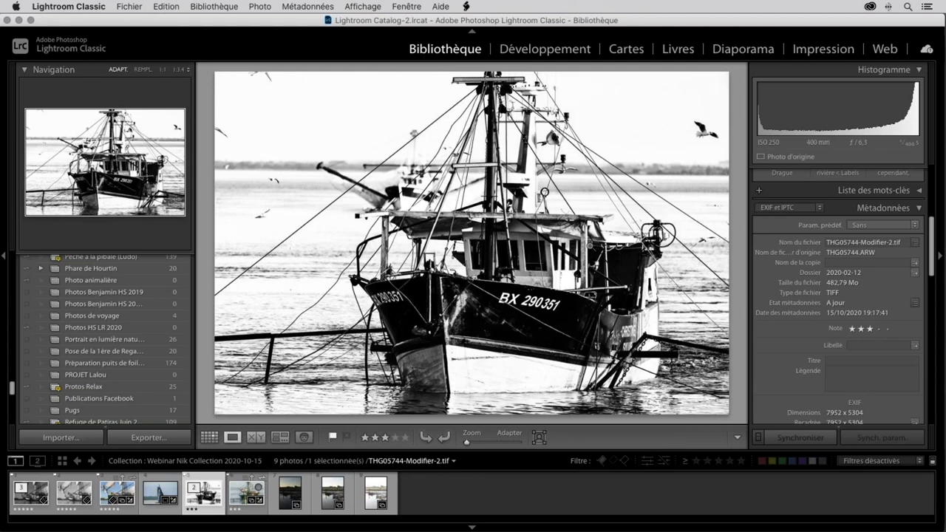
key("g")
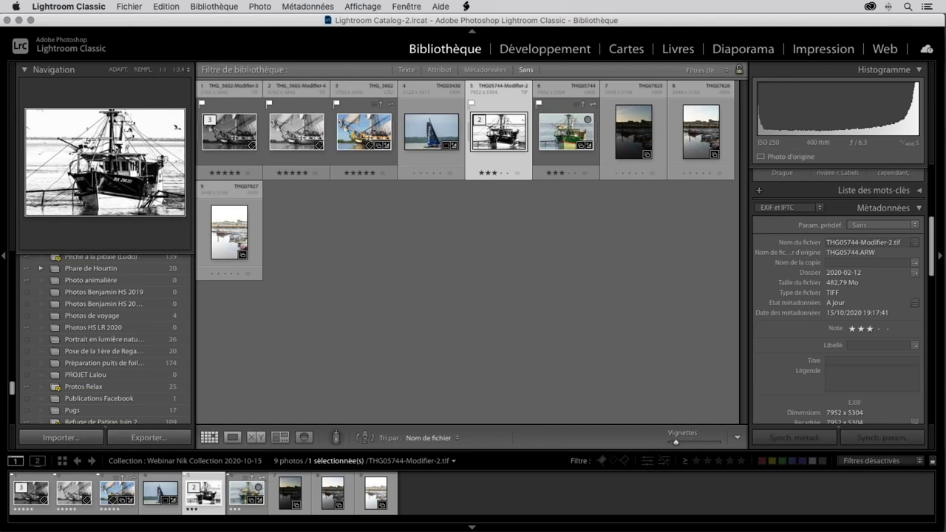
key("super+Tab")
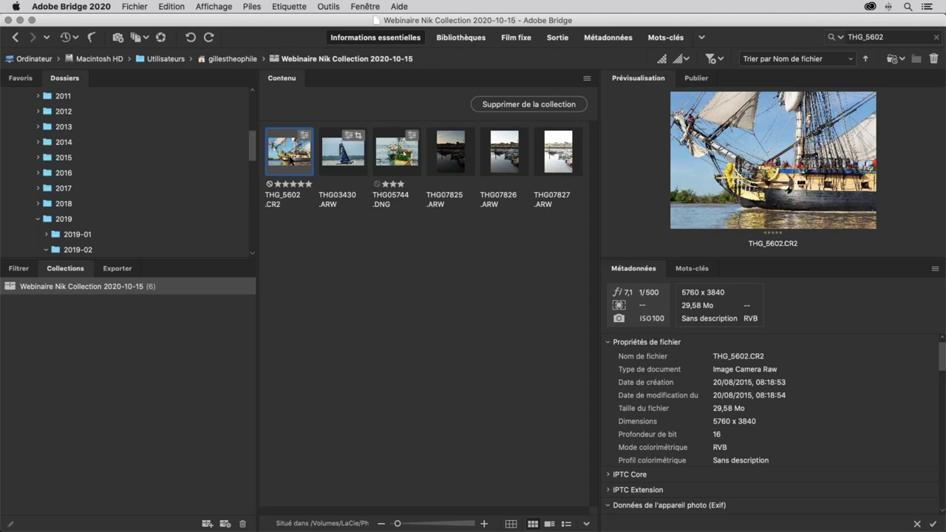
- Show the context menu for THG_5602.CR2 in Bridge's Contenu panel
right_click(288, 155)
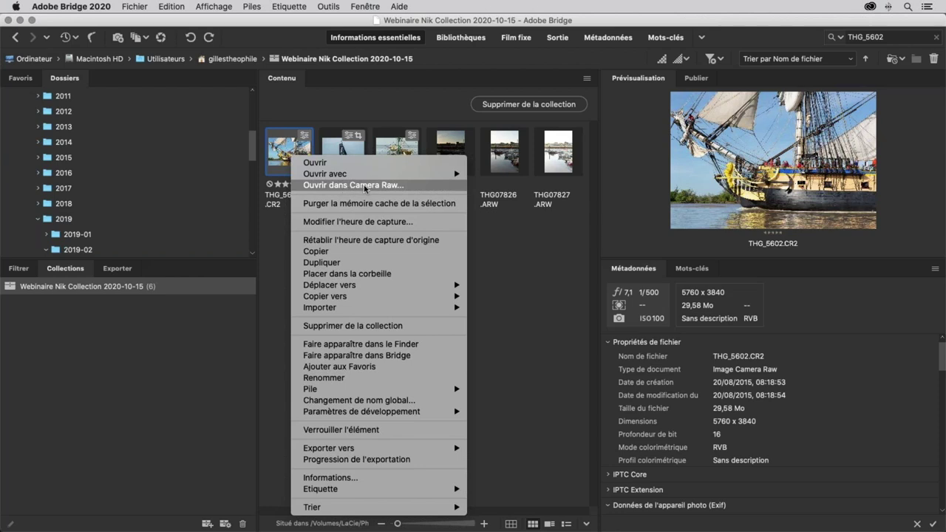
- Open THG_5602.CR2 in Camera Raw and pass it unchanged to Photoshop
left_click(358, 186)
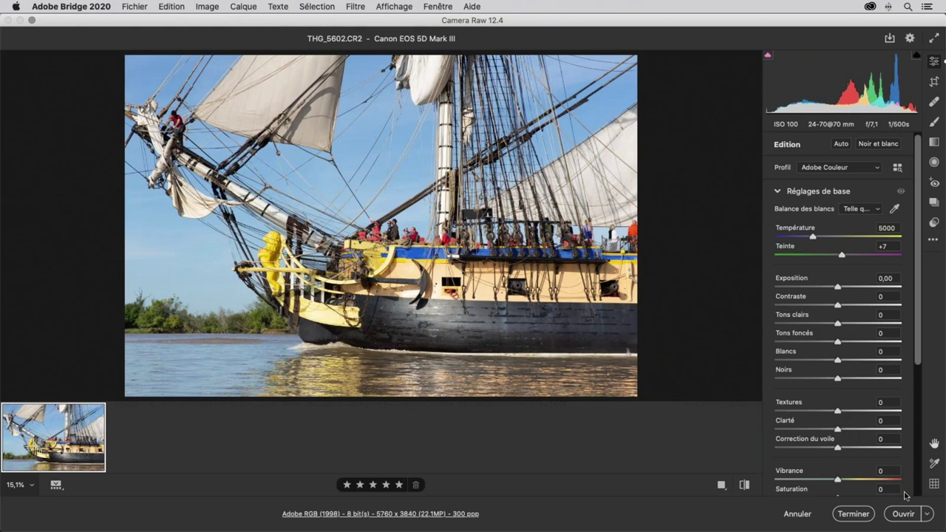
left_click(904, 515)
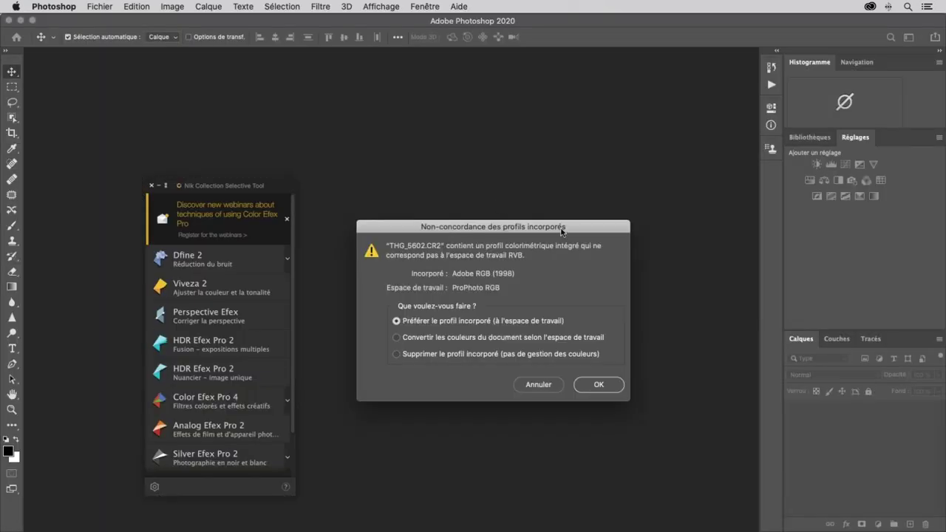
- Open the ship photo with its colours converted to the ProPhoto RGB working space
left_click_drag(562, 232, 530, 149)
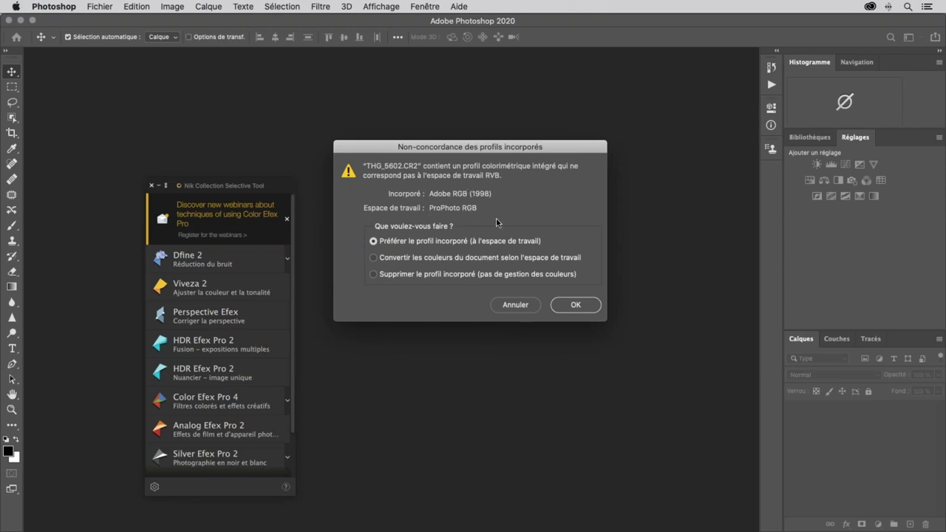
left_click(374, 257)
left_click(576, 305)
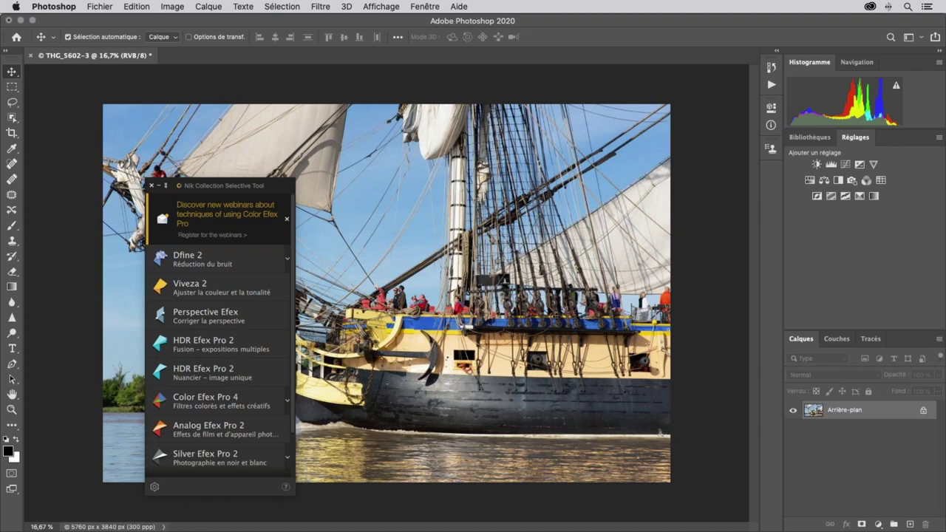
left_click_drag(281, 187, 246, 115)
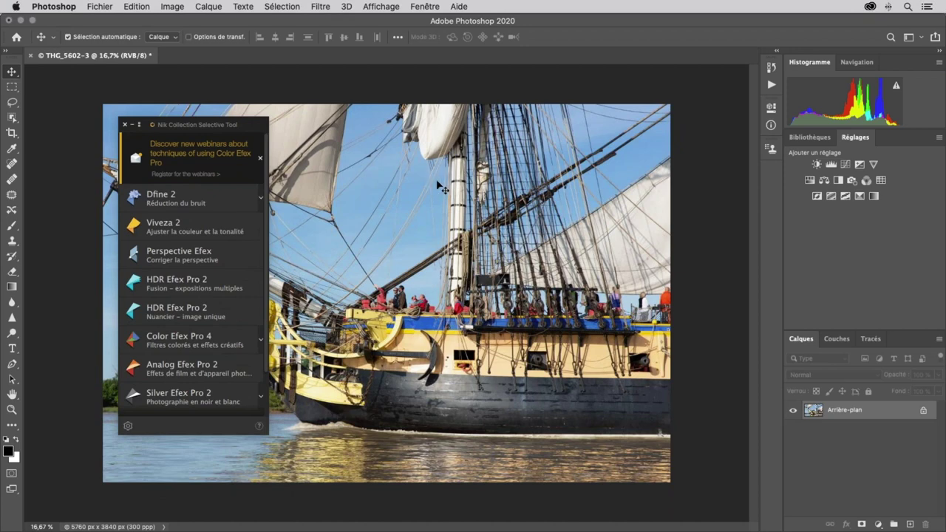
left_click(320, 7)
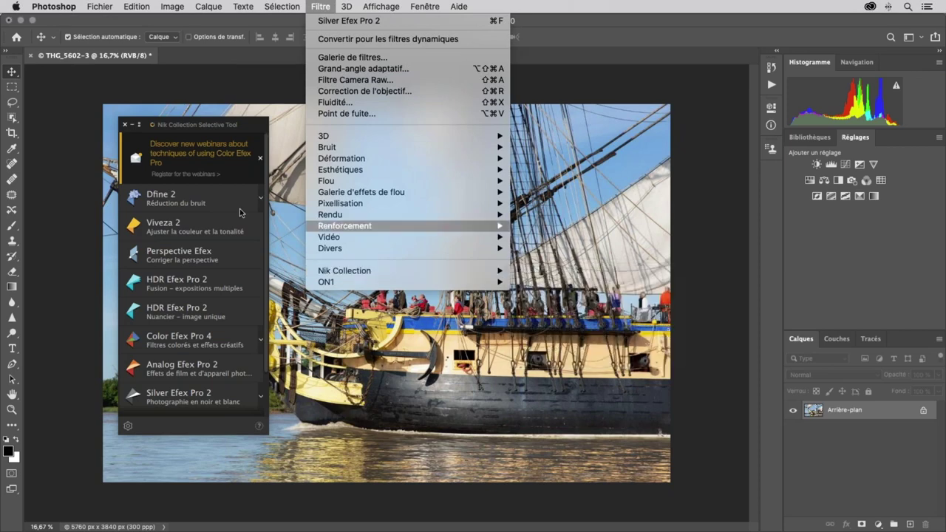
left_click(255, 127)
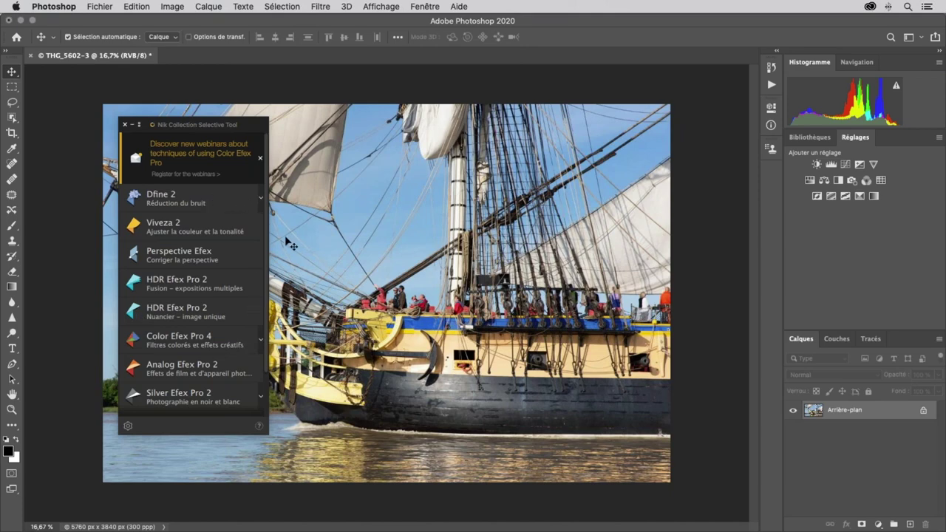
scroll(227, 271, "down", 3)
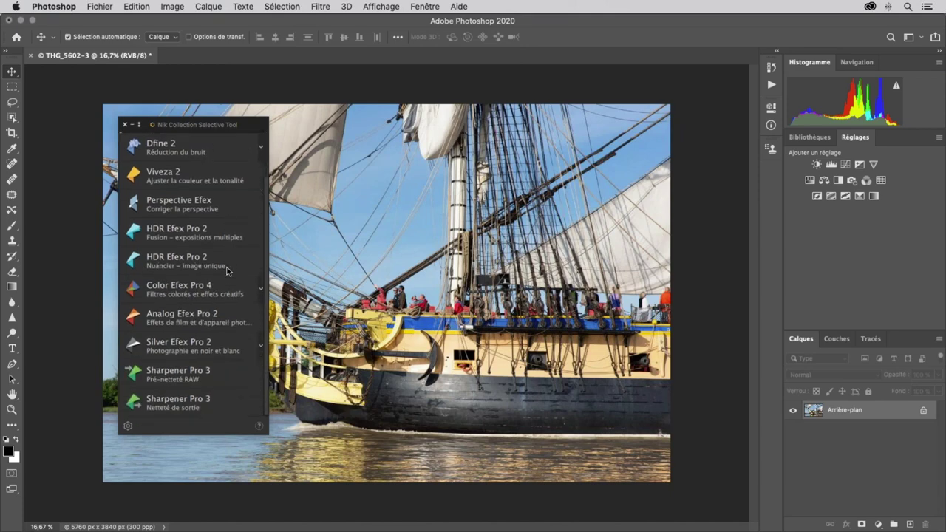
scroll(227, 271, "up", 3)
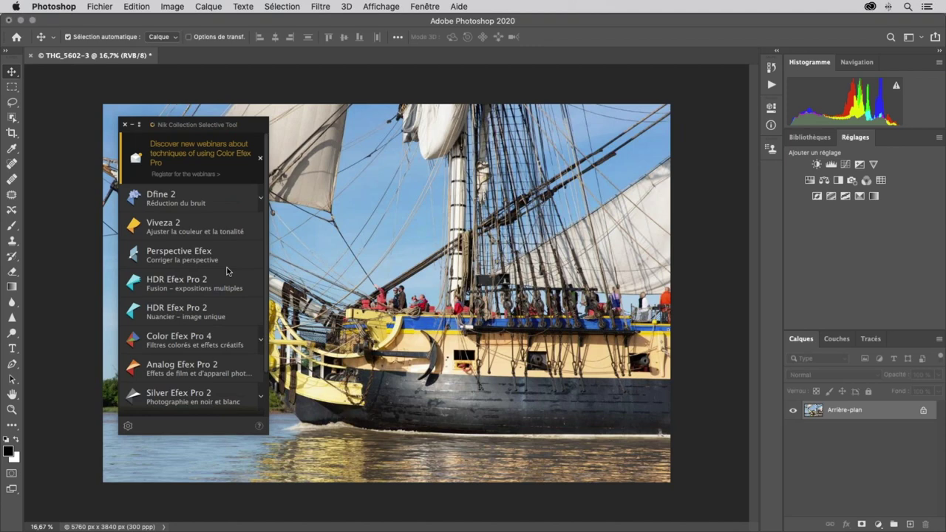
scroll(227, 272, "down", 2)
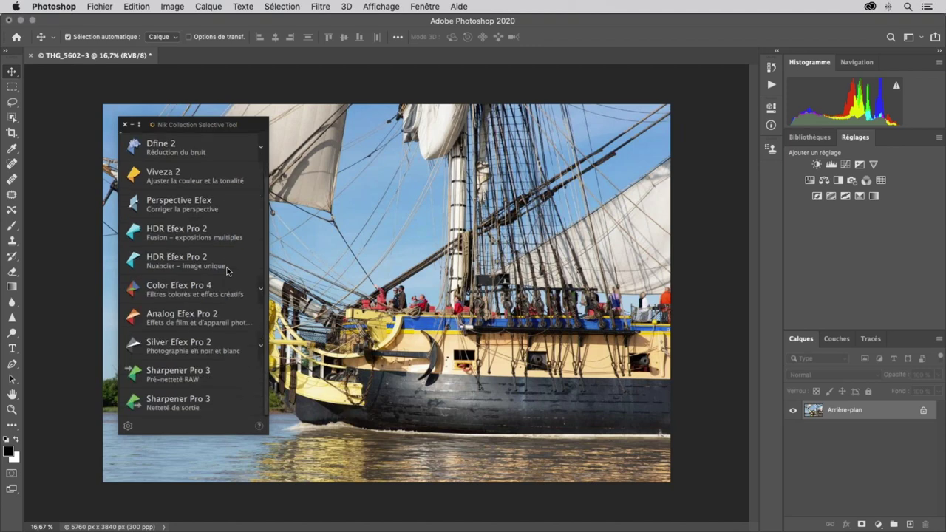
scroll(227, 271, "up", 2)
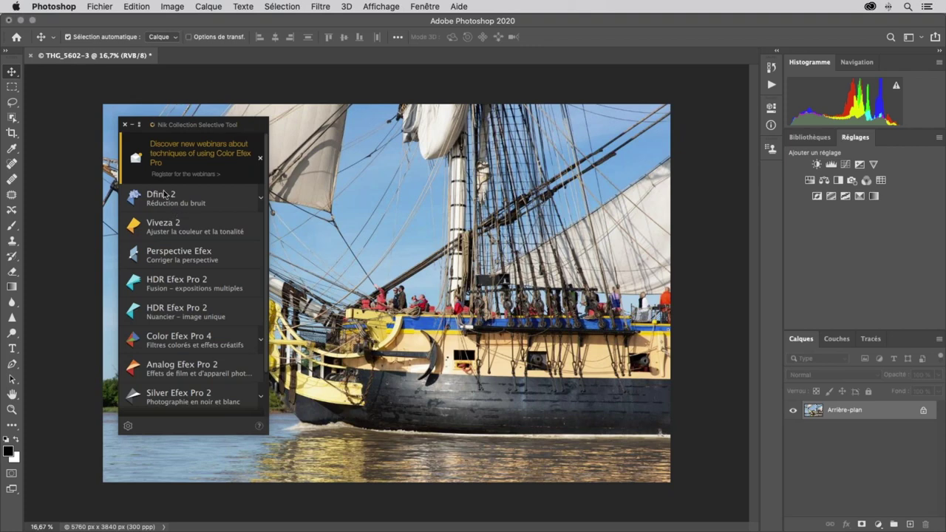
left_click(102, 8)
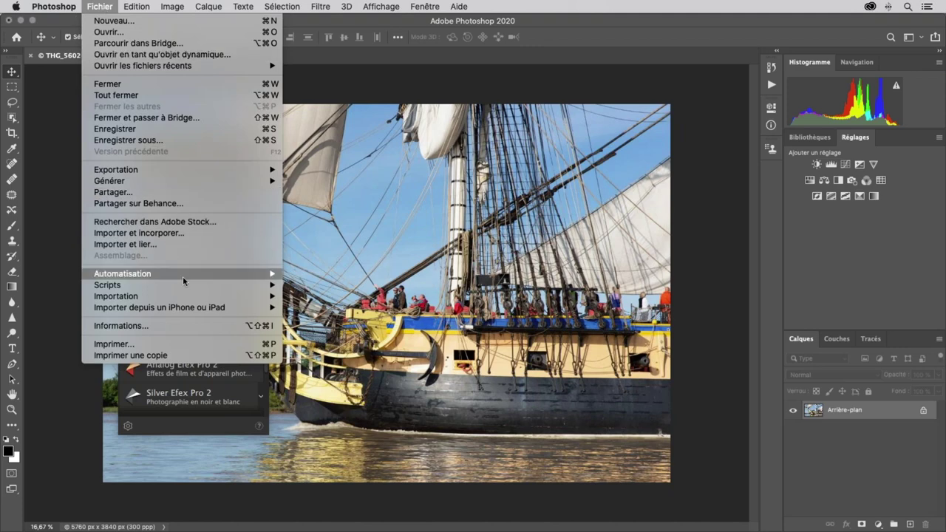
mouse_move(123, 274)
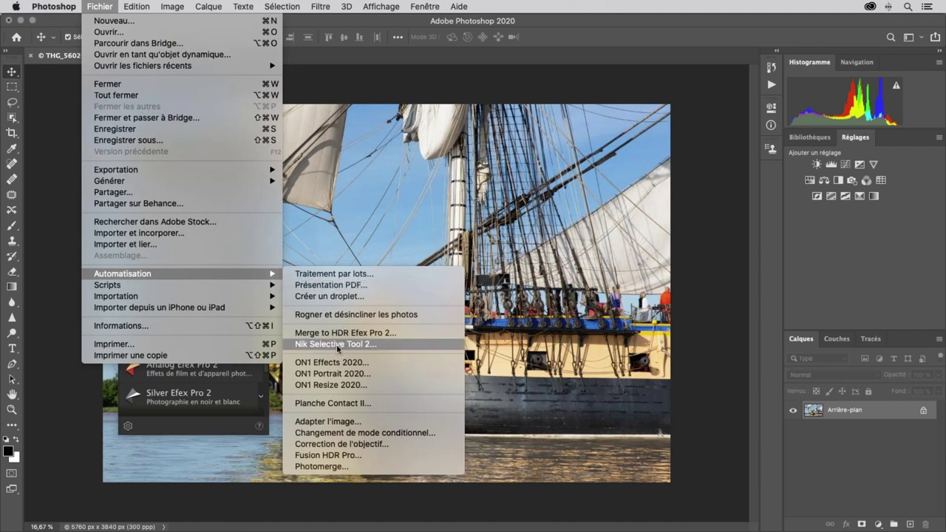
left_click(458, 6)
left_click(253, 129)
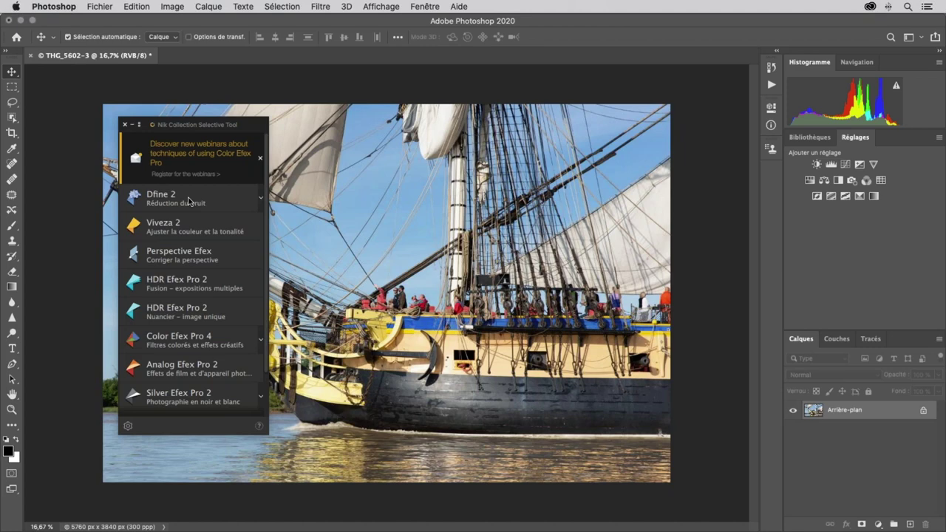
scroll(196, 258, "down", 3)
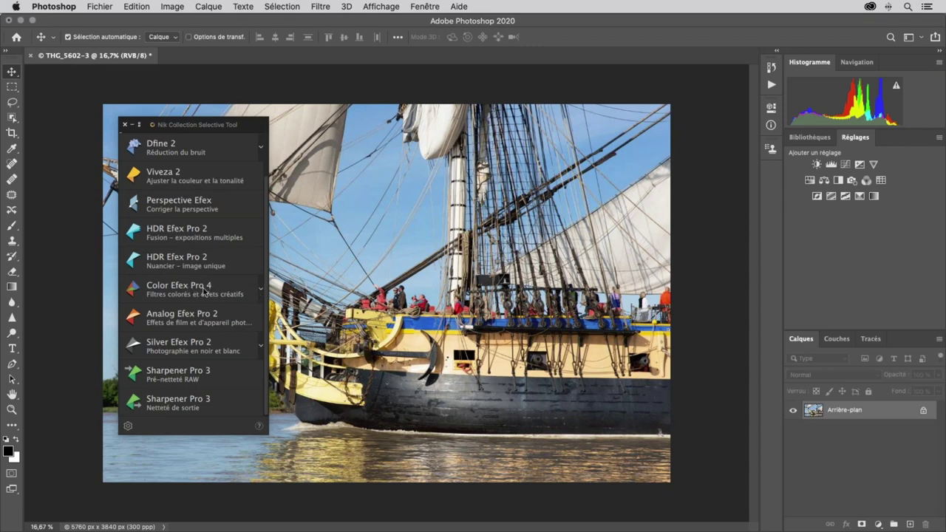
- From the Nik Selective Tool, start Color Efex Pro 4 on the ship photo with Bleach Bypass
left_click(261, 292)
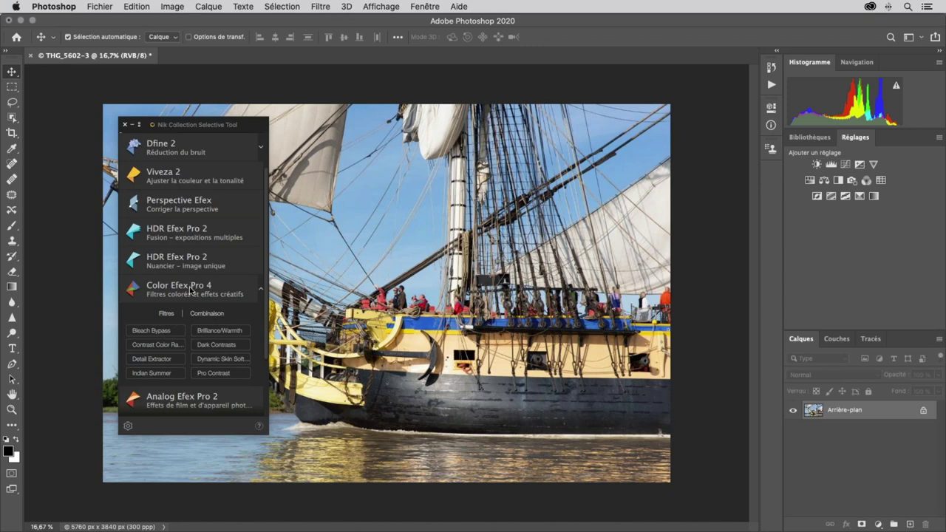
left_click(158, 332)
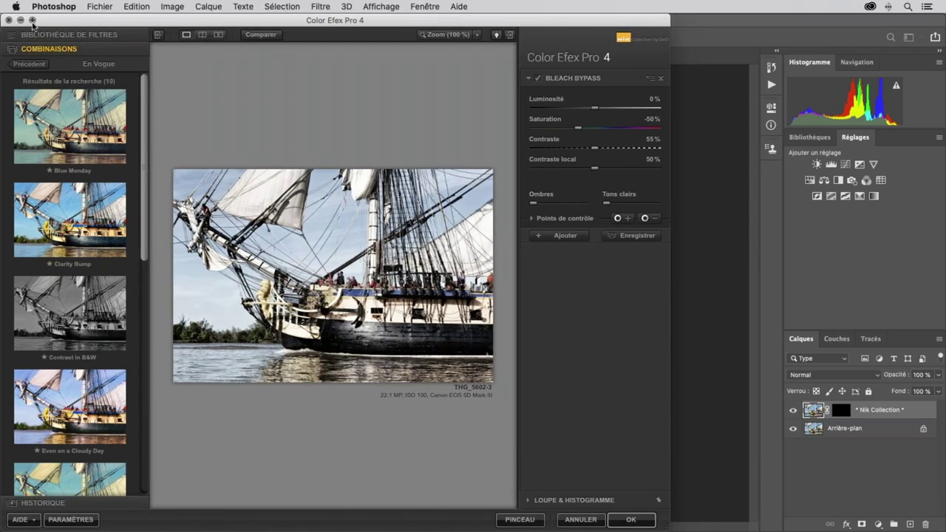
- Maximize Color Efex Pro 4 and accept Bleach Bypass (saturation -50%, contrast 55%, local contrast 50%)
left_click(32, 20)
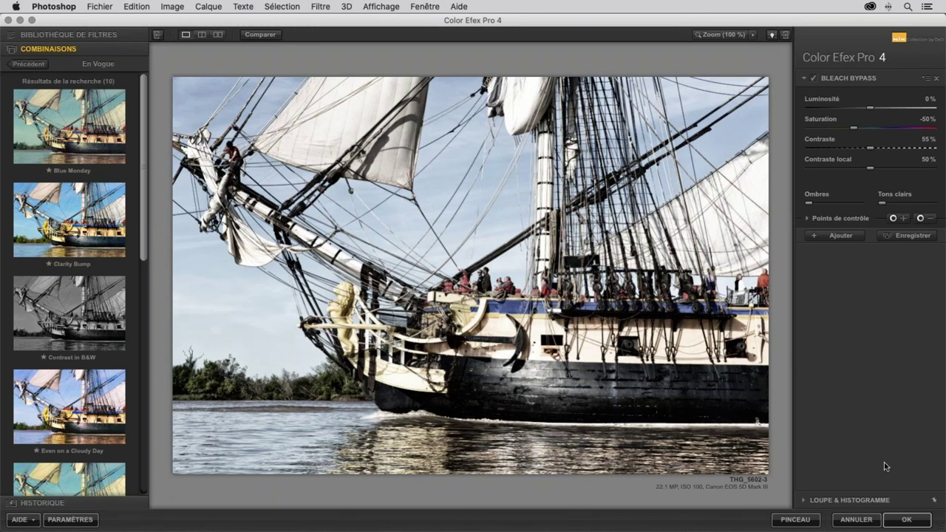
left_click(908, 520)
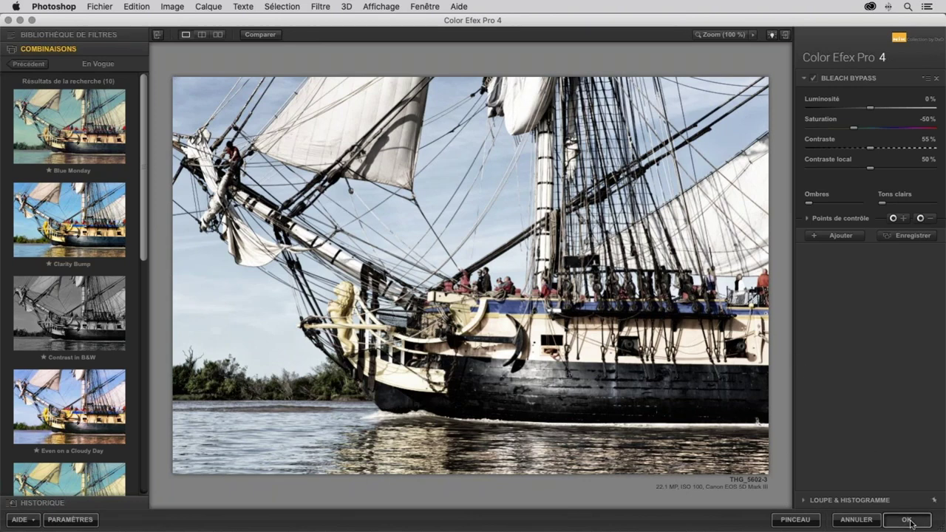
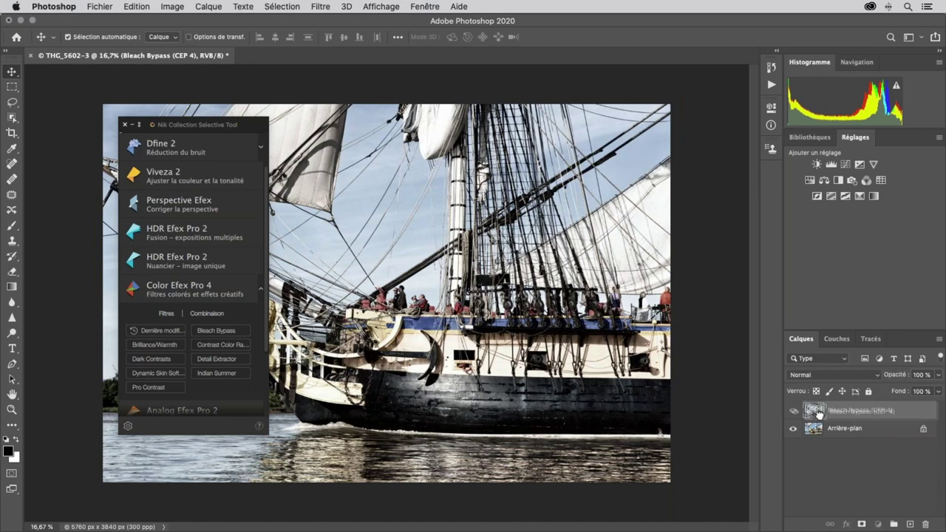
- Delete the Bleach Bypass (CEP 4) layer so only Arrière-plan remains
mouse_move(811, 410)
left_mouse_down()
mouse_move(915, 492)
mouse_move(925, 524)
left_mouse_up()
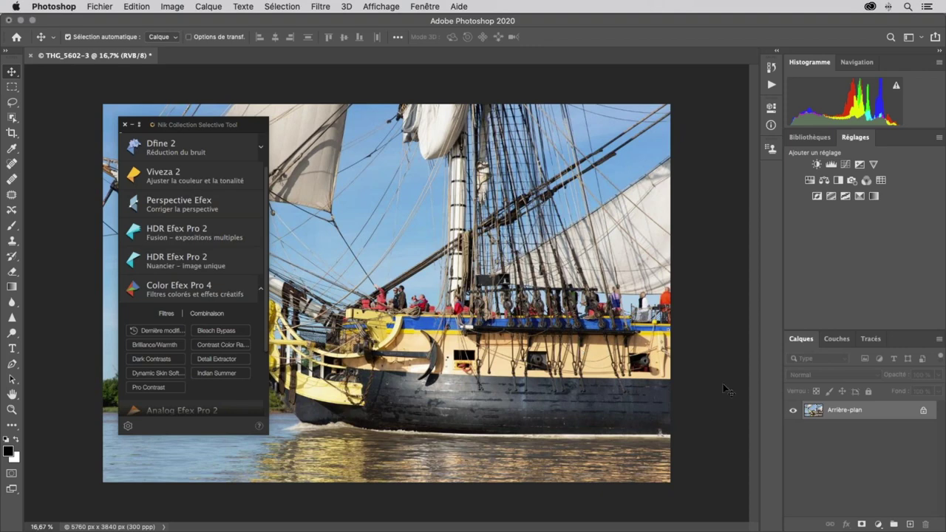
- Convert the Arrière-plan layer into a smart object named Calque 0
right_click(811, 413)
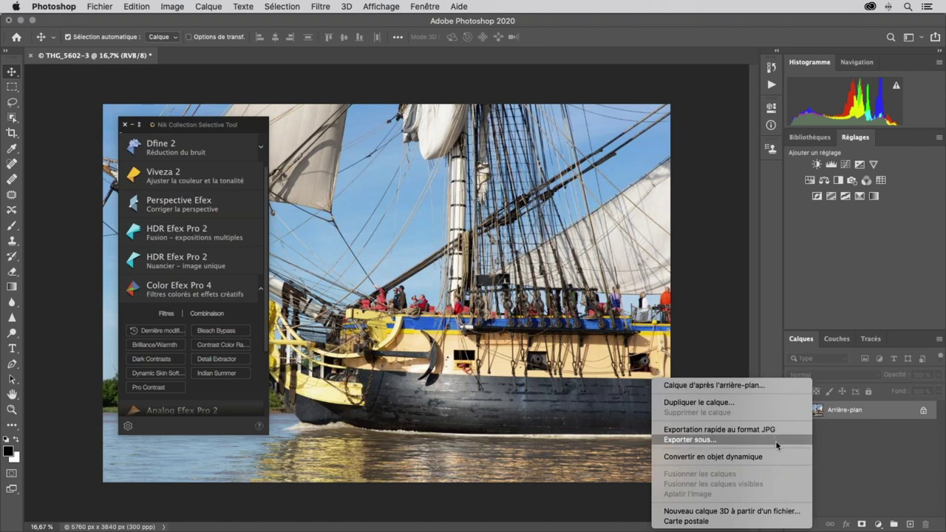
left_click(715, 459)
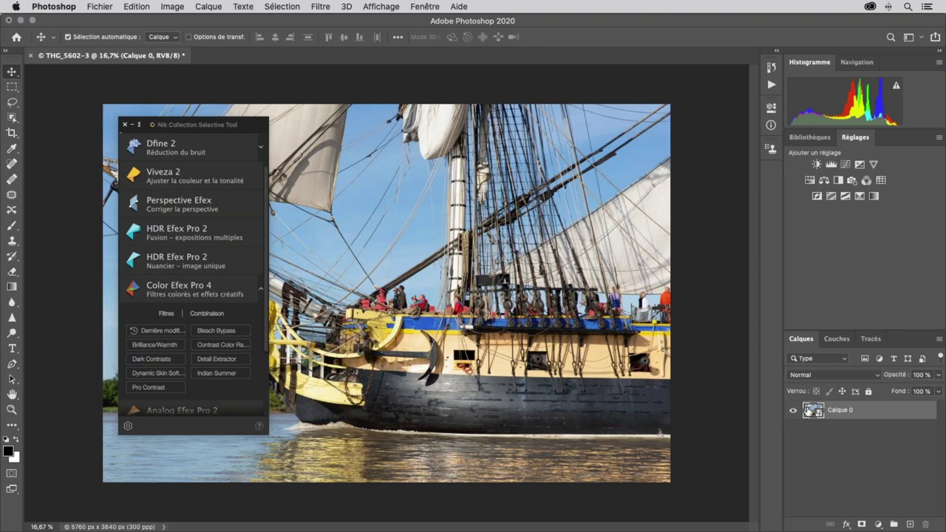
- Apply Color Efex Pro 4 Bleach Bypass with -20% saturation, 70% contrast, 65% local contrast
left_click(191, 290)
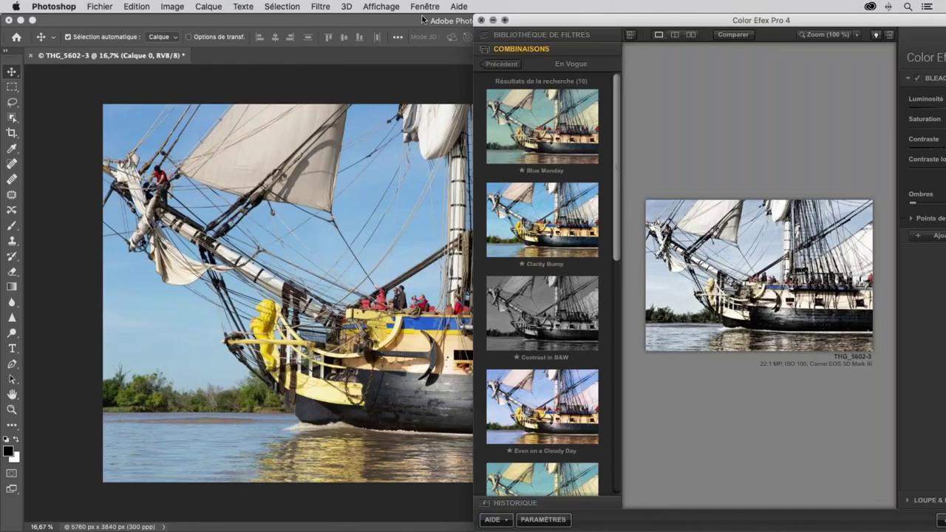
left_click(505, 21)
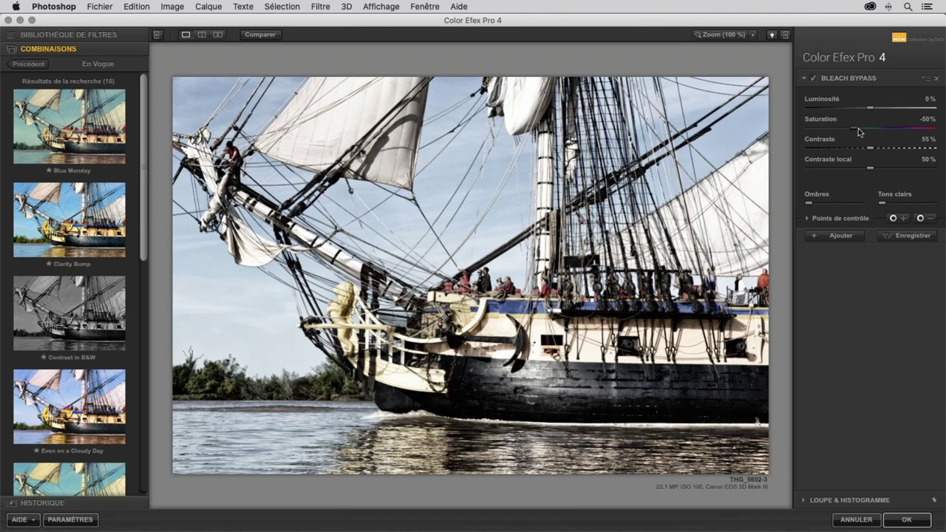
left_click_drag(861, 127, 889, 133)
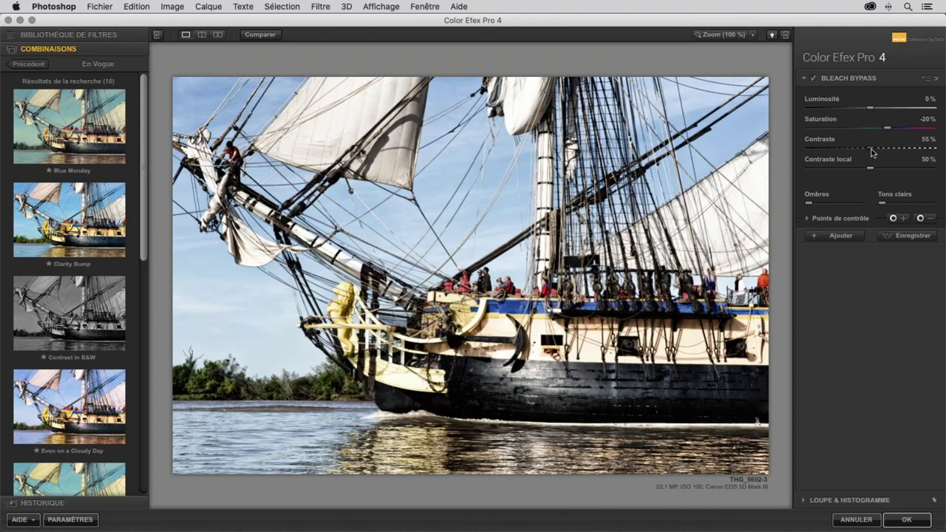
left_click_drag(872, 153, 900, 153)
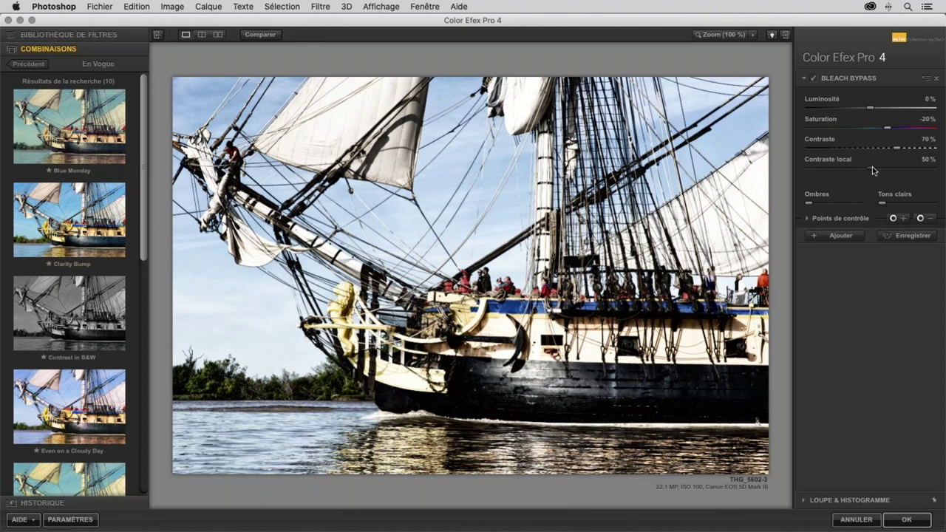
left_click_drag(884, 170, 890, 171)
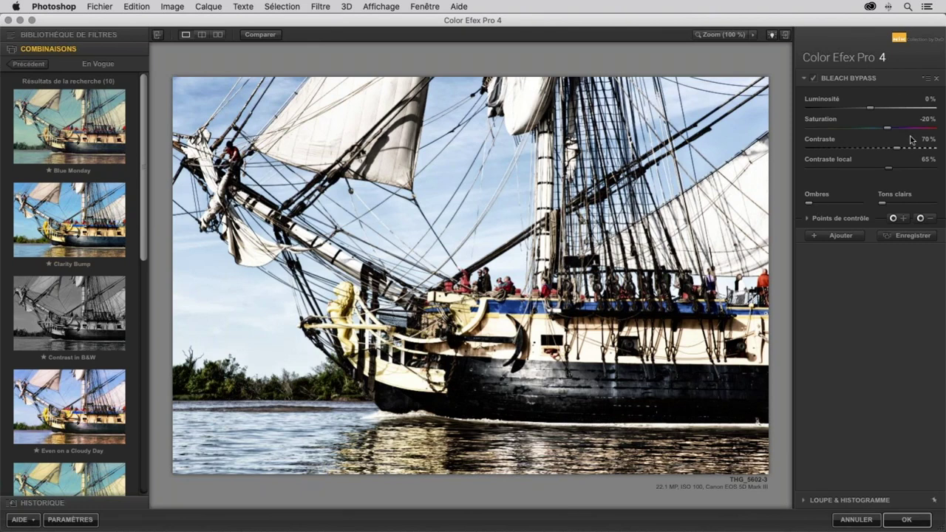
left_click(906, 520)
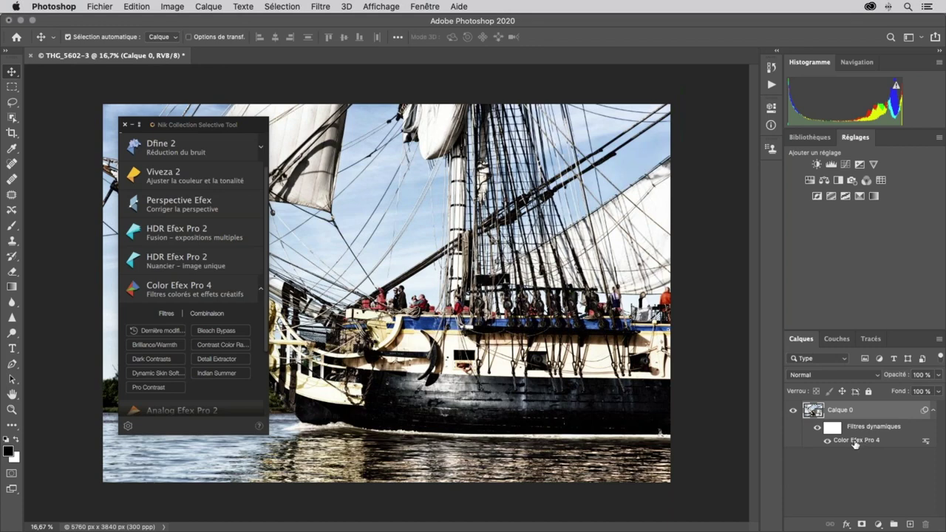
- Reopen the Color Efex Pro 4 smart filter beneath Calque 0 for editing
double_click(855, 441)
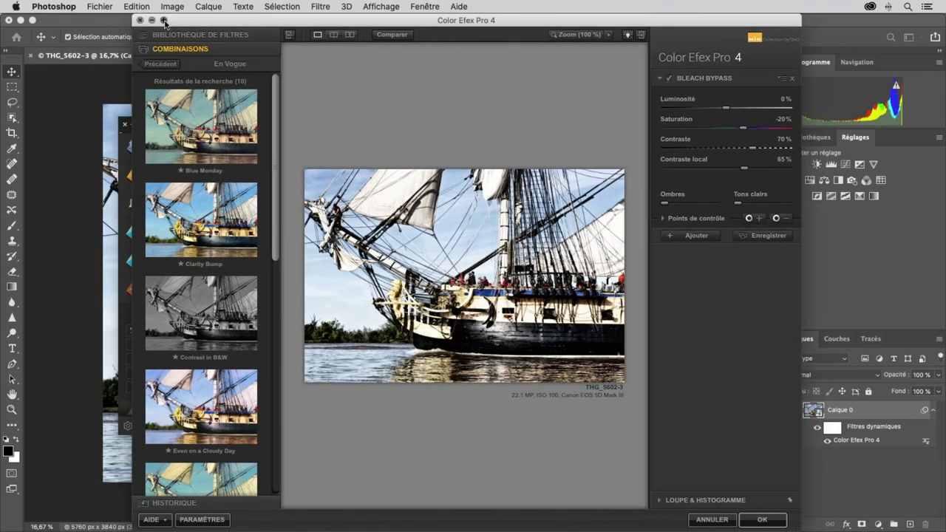
- Swap Bleach Bypass for the Even on a Cloudy Day combination and apply it
left_click(167, 21)
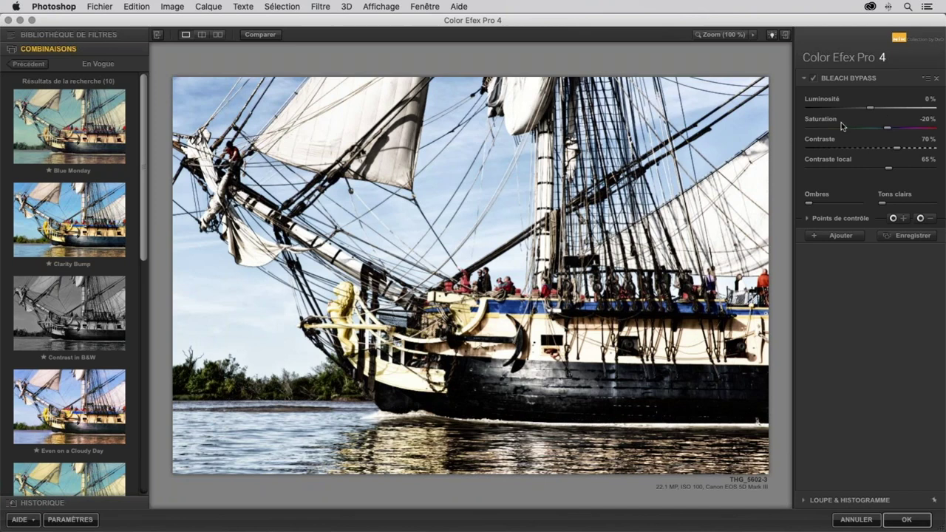
left_click(71, 395)
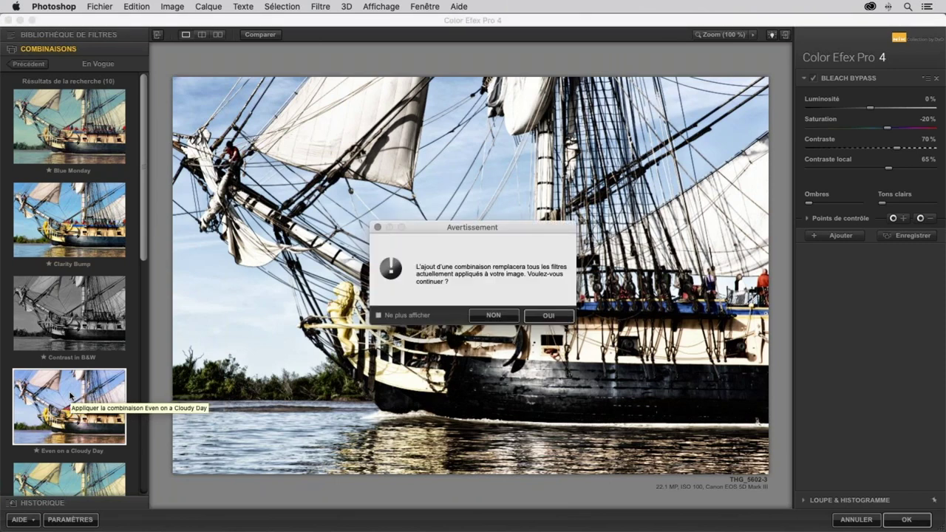
left_click(551, 318)
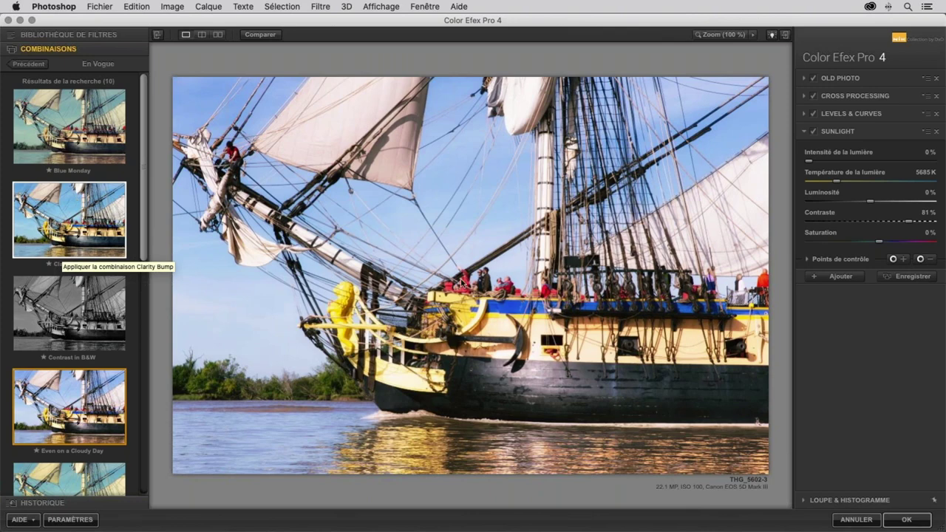
left_click(914, 519)
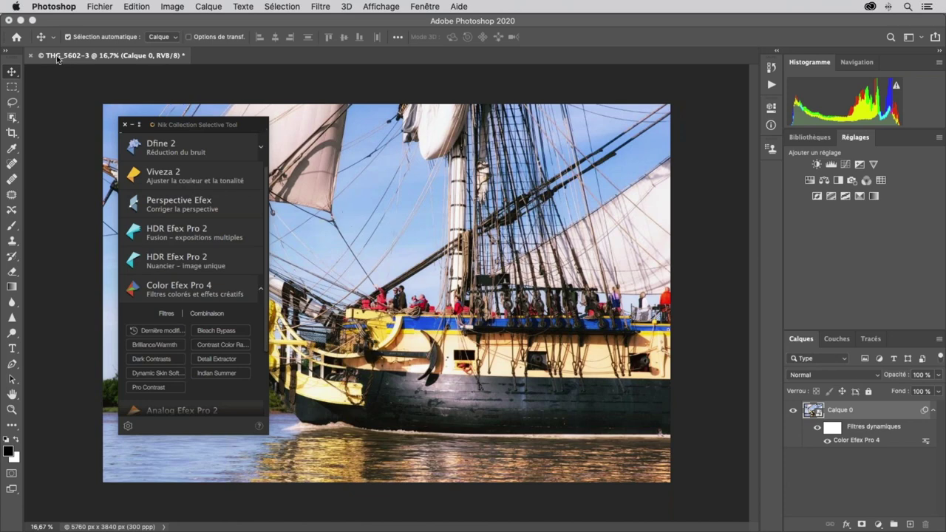
- Close the THG_5602-3 document, discarding its changes
left_click(30, 57)
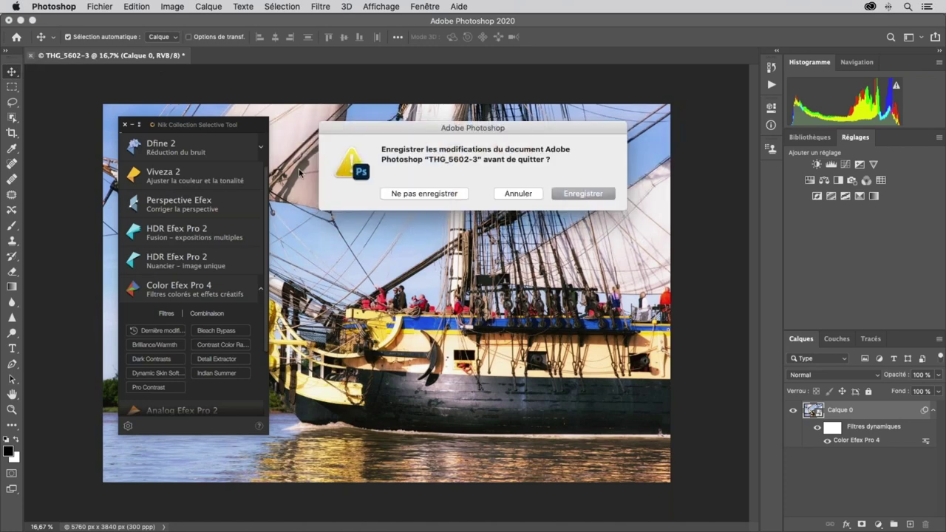
left_click(436, 196)
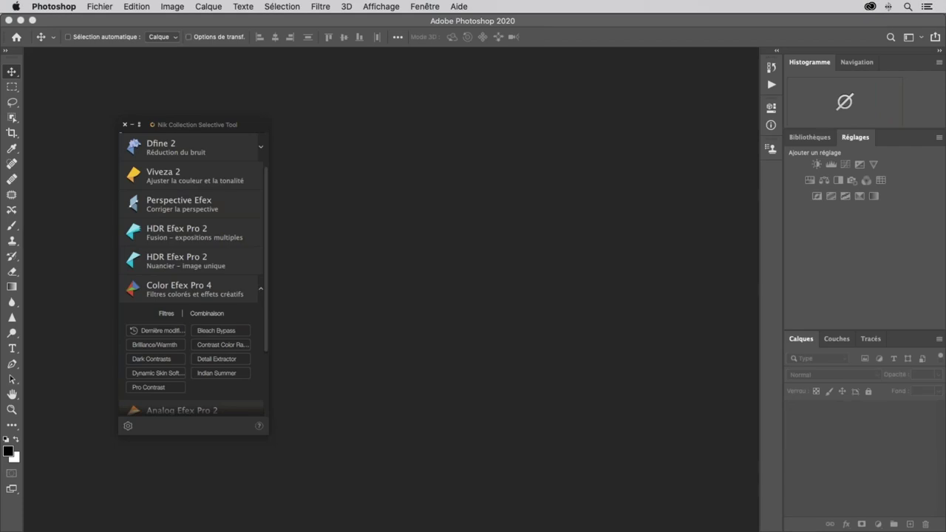
- Switch to Lightroom Classic and show THG03430 in Loupe view
key("super+Tab")
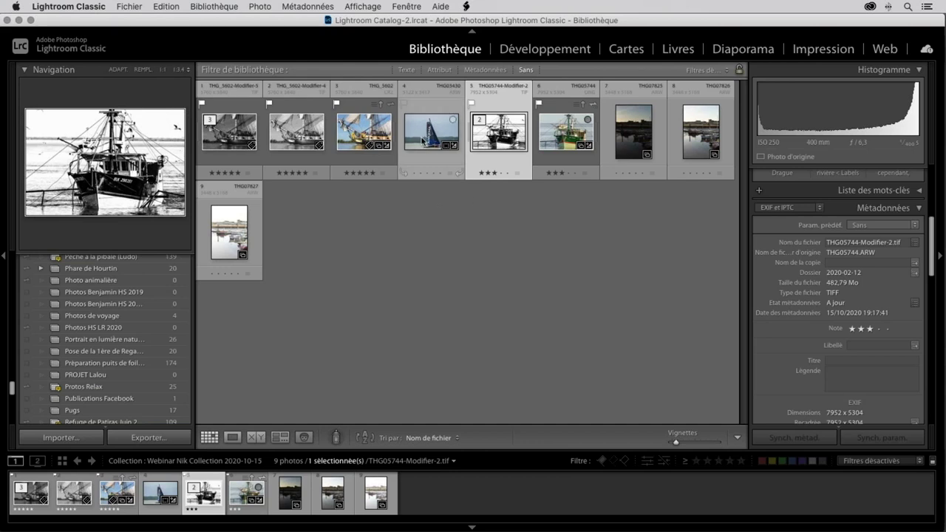
left_click(435, 161)
double_click(435, 161)
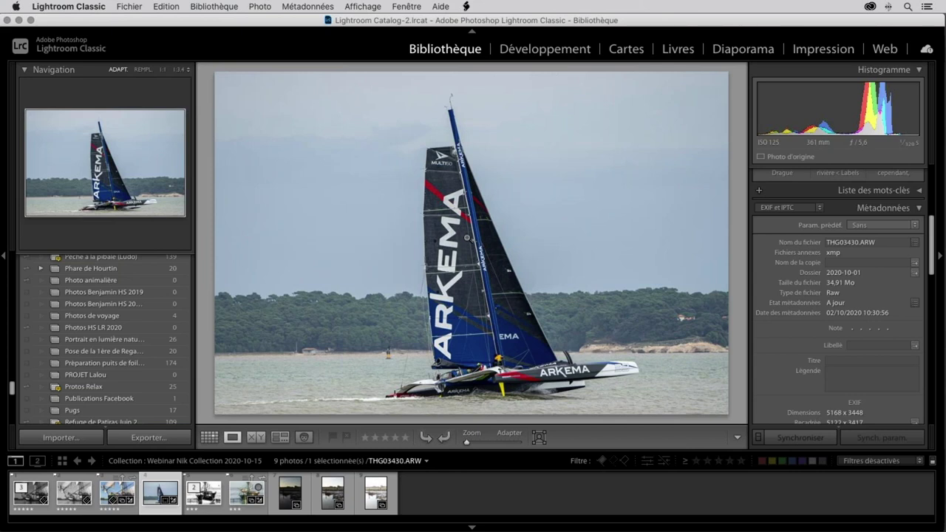
- Open THG03430 in Photoshop as a smart object from the Modifier dans menu
right_click(445, 111)
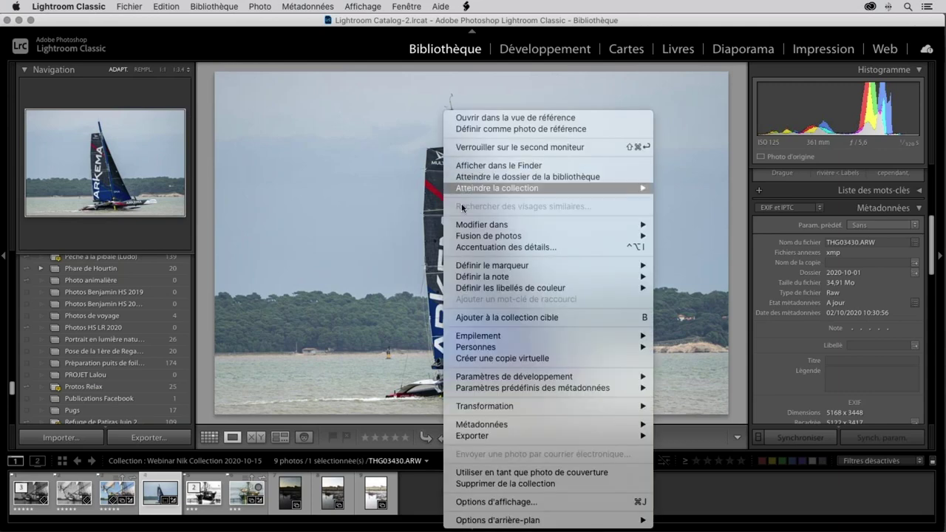
mouse_move(481, 225)
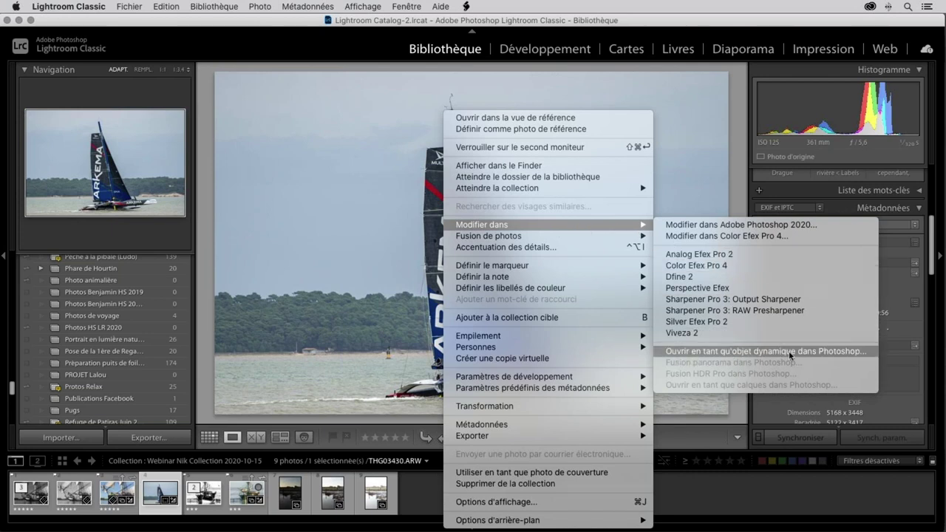
left_click(810, 351)
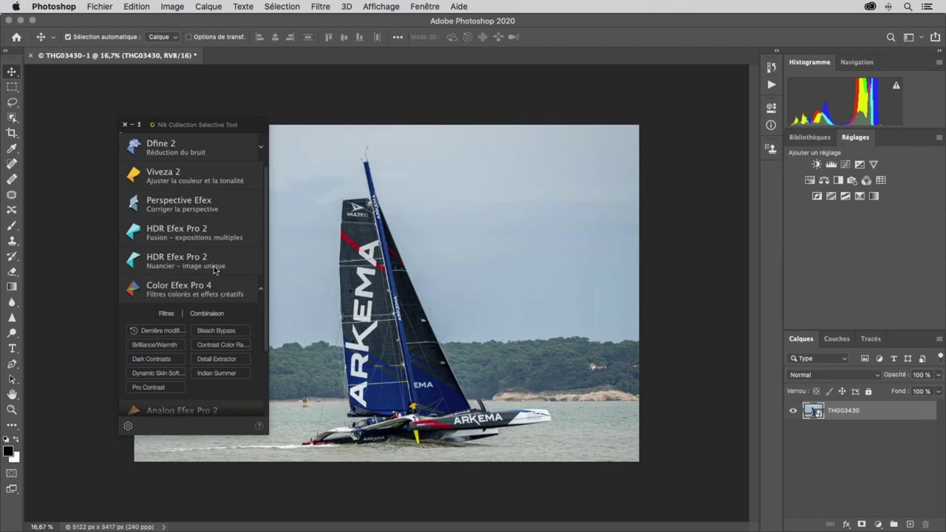
- Scroll the Nik Collection filter list down to reveal Analog Efex Pro 2
scroll(215, 270, "down", 3)
scroll(215, 269, "down", 1)
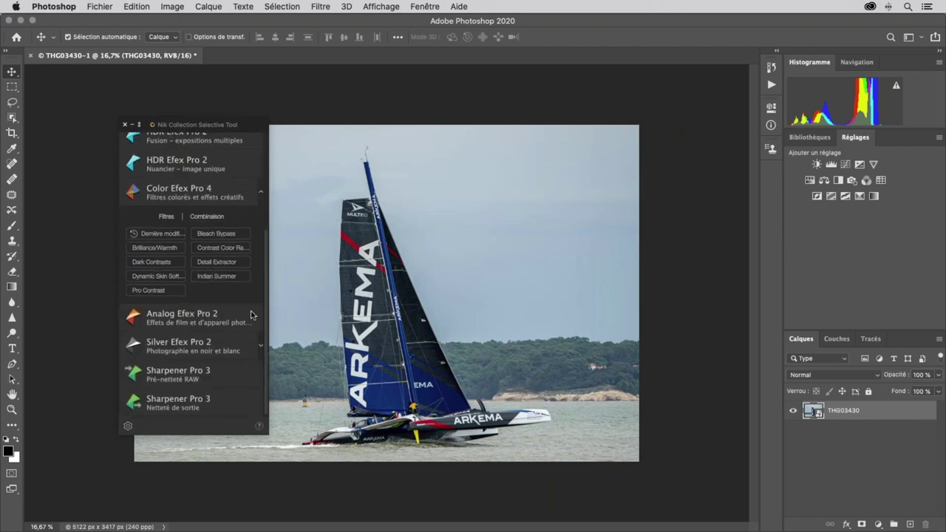
- Launch Analog Efex Pro 2 maximized on the sailboat photo and browse its presets
left_click(199, 319)
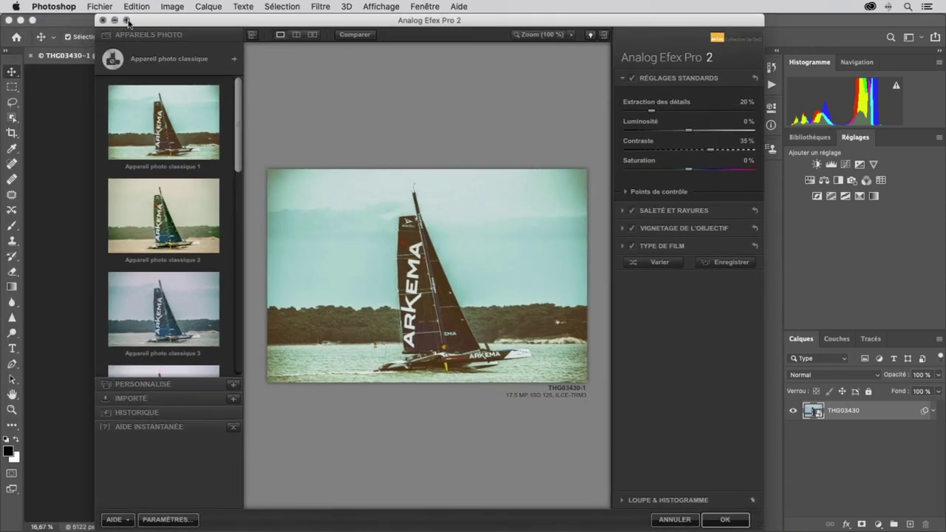
left_click(127, 20)
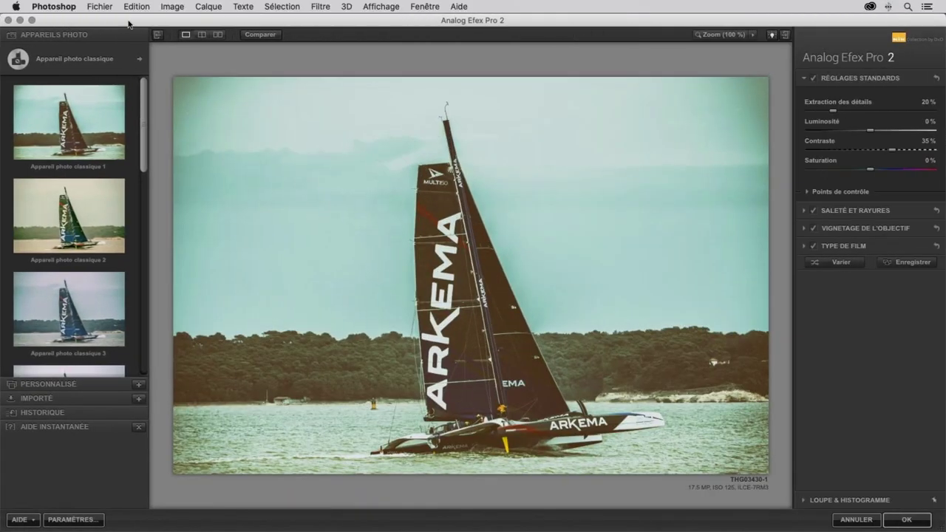
scroll(88, 155, "down", 2)
scroll(88, 156, "down", 2)
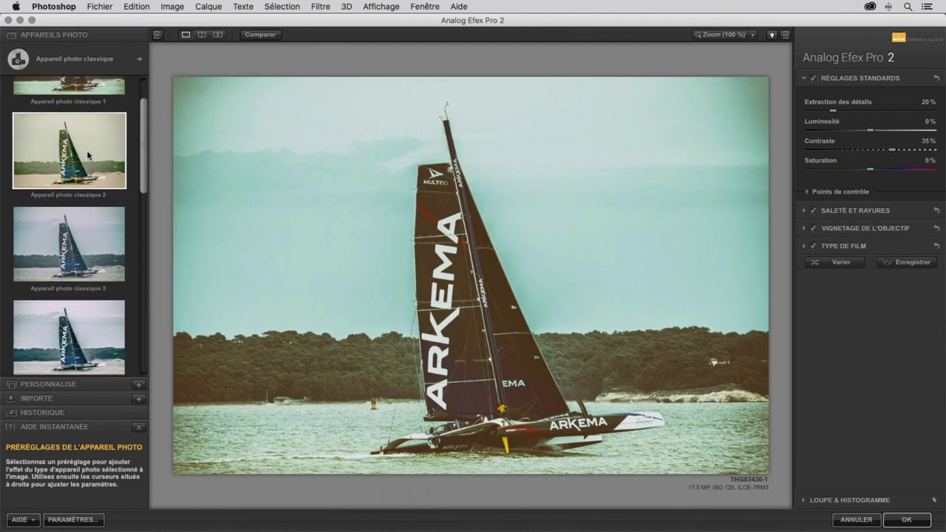
scroll(88, 155, "down", 3)
scroll(88, 155, "down", 3)
scroll(88, 155, "down", 4)
scroll(88, 155, "down", 4)
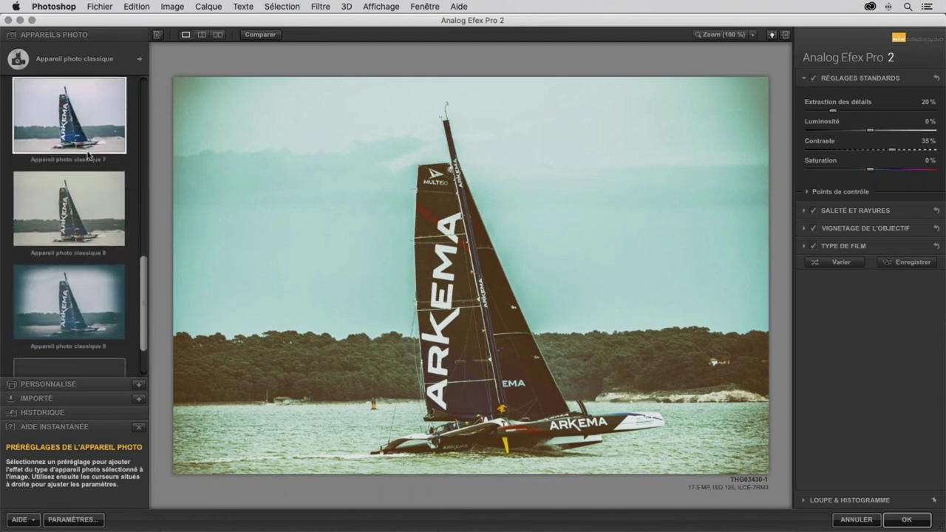
scroll(88, 155, "down", 2)
scroll(88, 155, "down", 2)
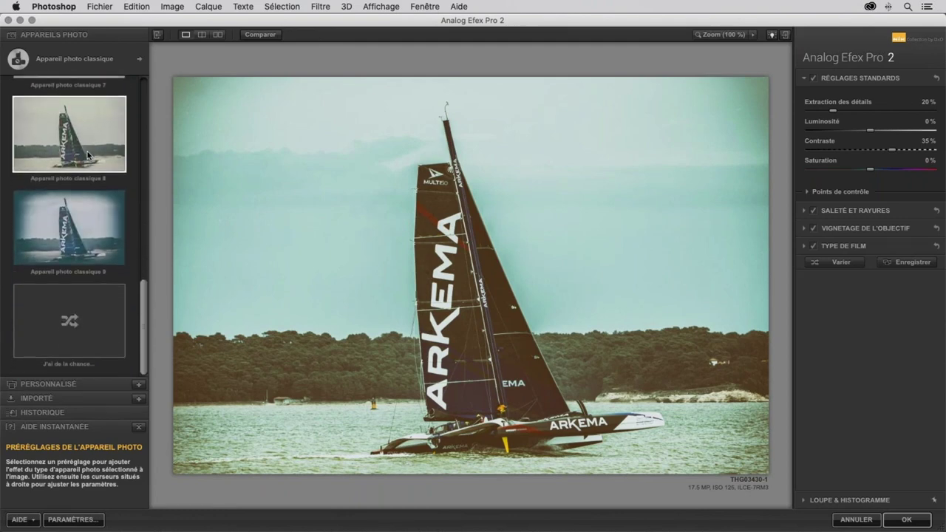
- Scroll back up and open the camera style selector to pick En Vogue
scroll(88, 155, "up", 5)
scroll(88, 155, "up", 5)
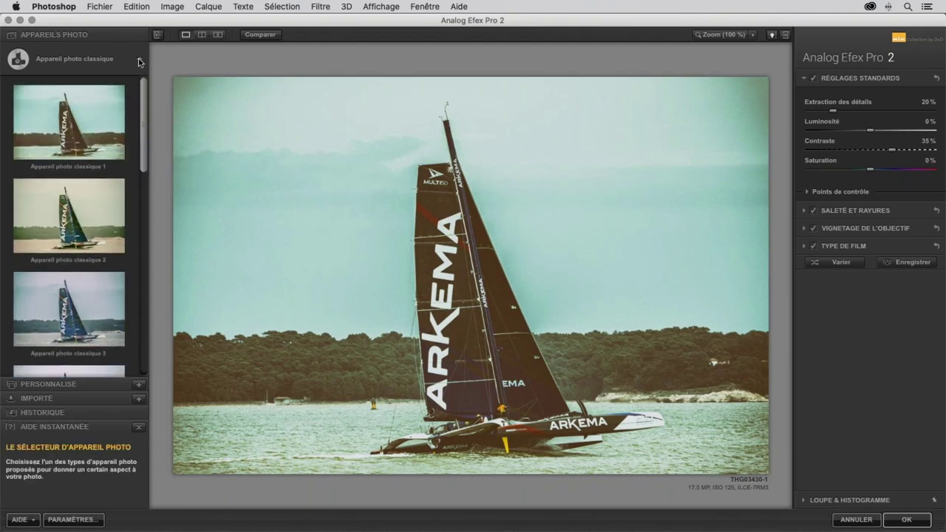
left_click(139, 59)
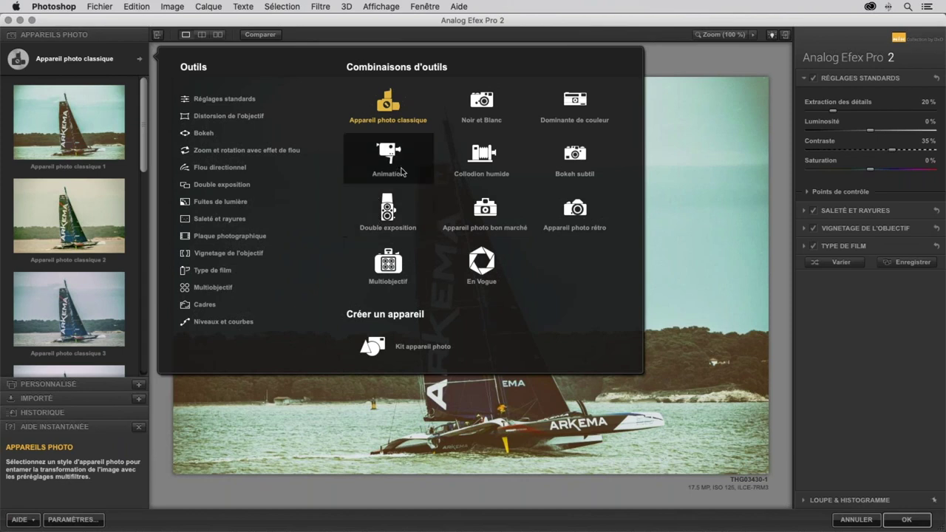
- Switch Analog Efex Pro 2 to the En Vogue camera style and browse its presets
left_click(484, 266)
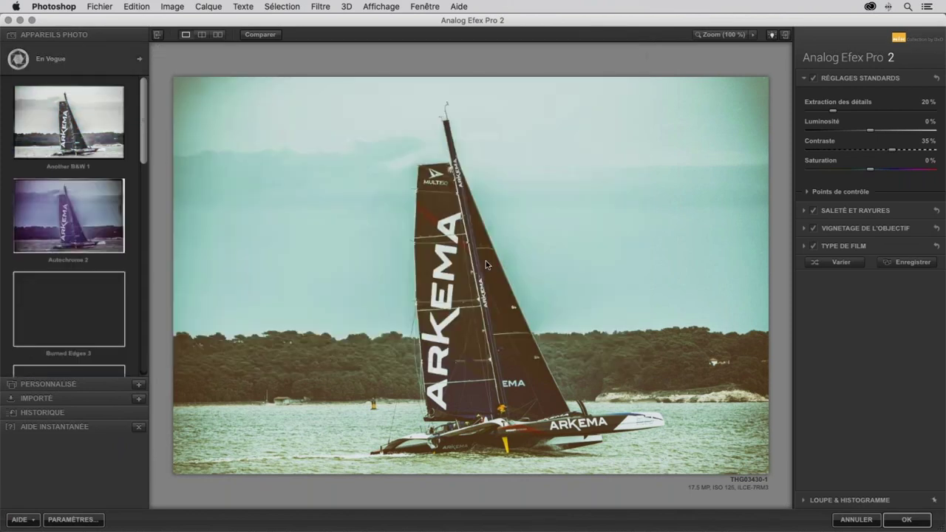
scroll(124, 217, "down", 2)
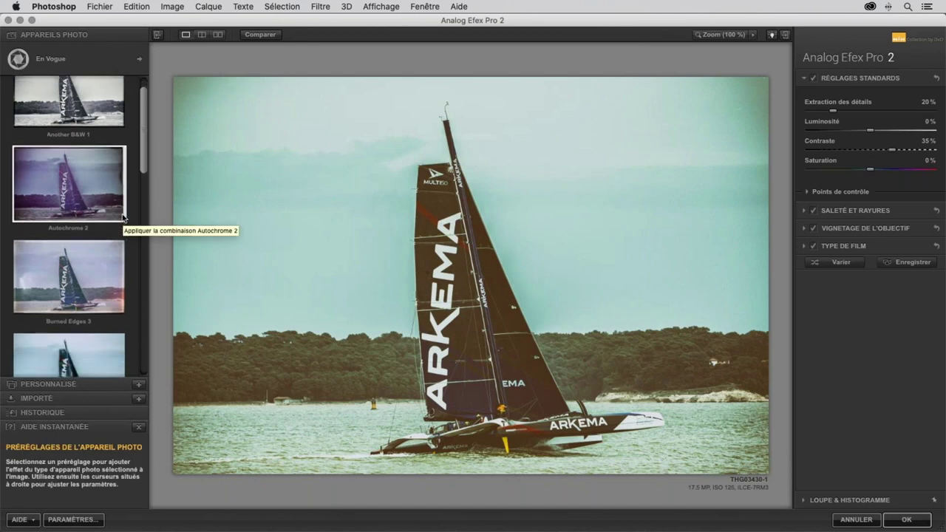
scroll(124, 218, "down", 3)
scroll(123, 217, "down", 3)
scroll(123, 217, "down", 3)
scroll(124, 217, "down", 3)
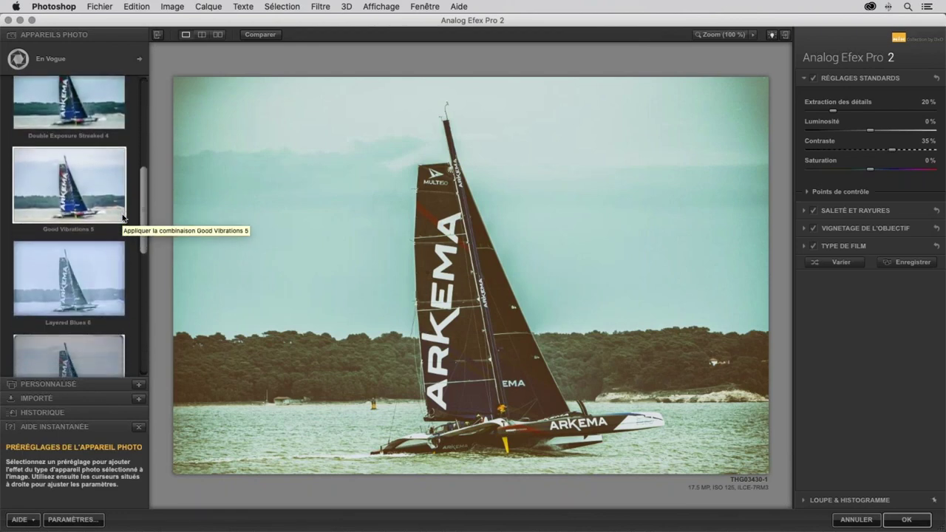
scroll(123, 218, "down", 2)
scroll(123, 217, "down", 2)
scroll(123, 218, "down", 1)
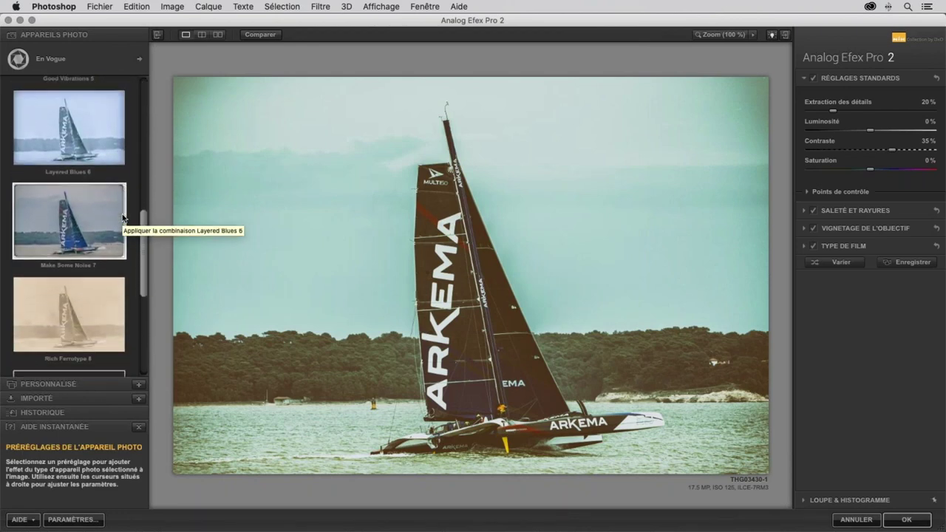
scroll(124, 217, "down", 1)
scroll(123, 217, "down", 1)
scroll(124, 217, "down", 2)
scroll(124, 217, "down", 1)
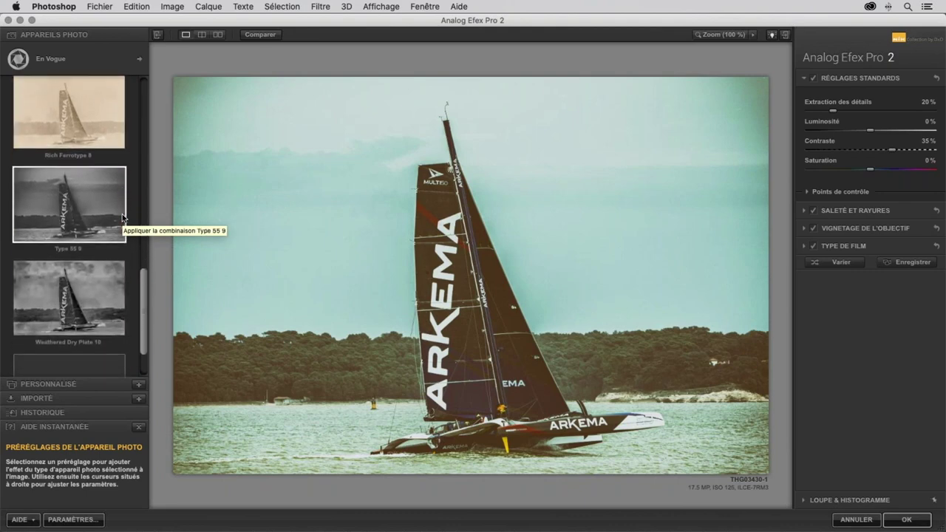
scroll(124, 217, "down", 2)
- Apply the Another B&W 1 preset to the sailboat photo and confirm the filter
scroll(124, 217, "up", 3)
scroll(124, 218, "up", 5)
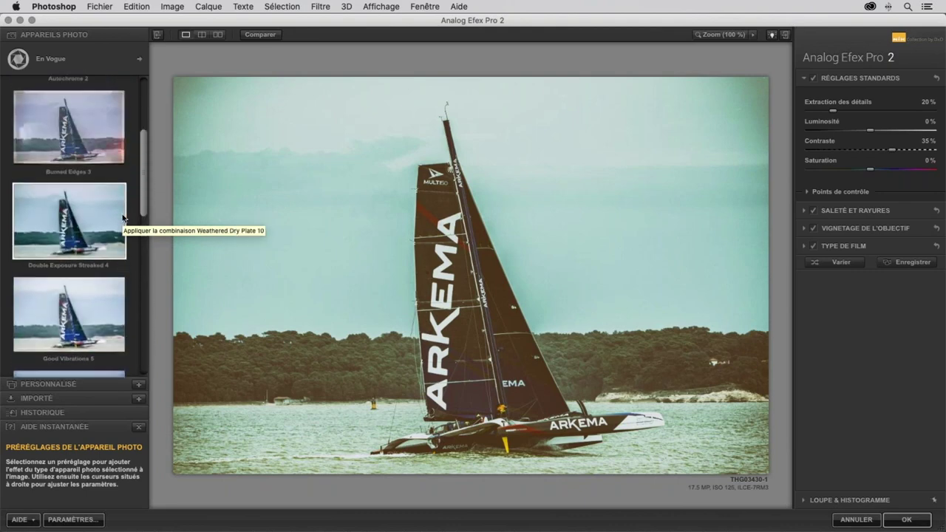
scroll(124, 217, "up", 2)
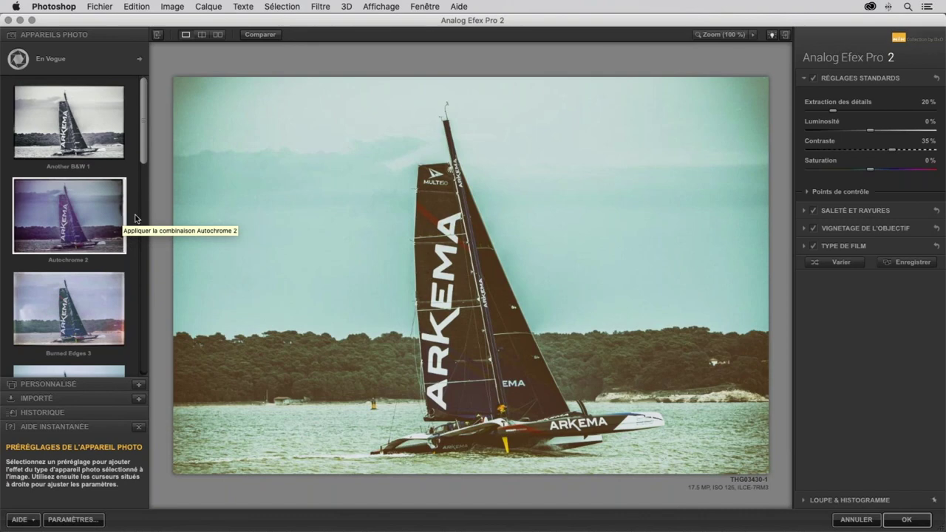
left_click(80, 110)
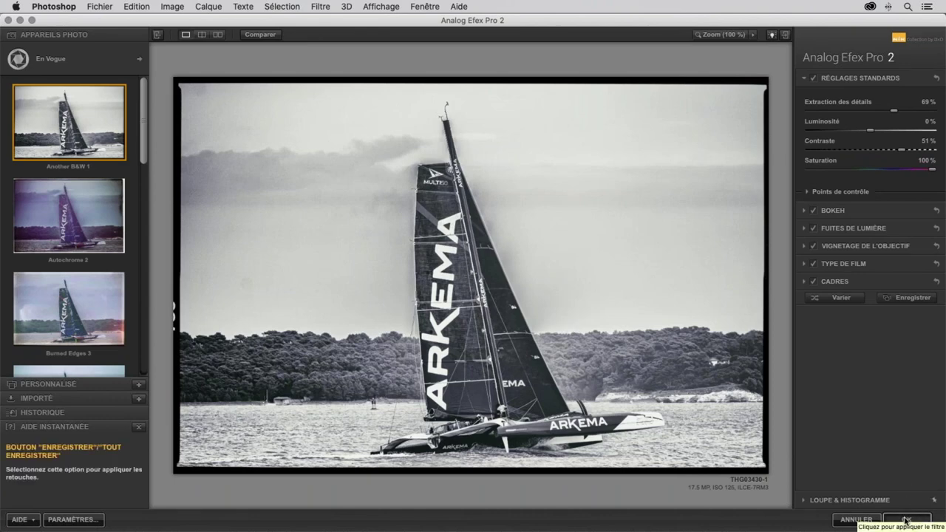
left_click(906, 521)
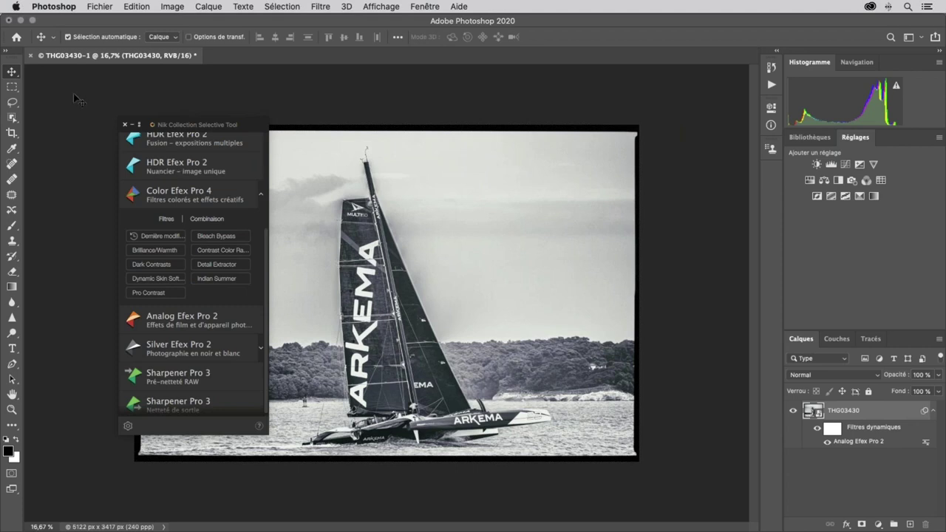
- Close the black-and-white trimaran document, saving it as THG03430-Modifier.psd
left_click(31, 57)
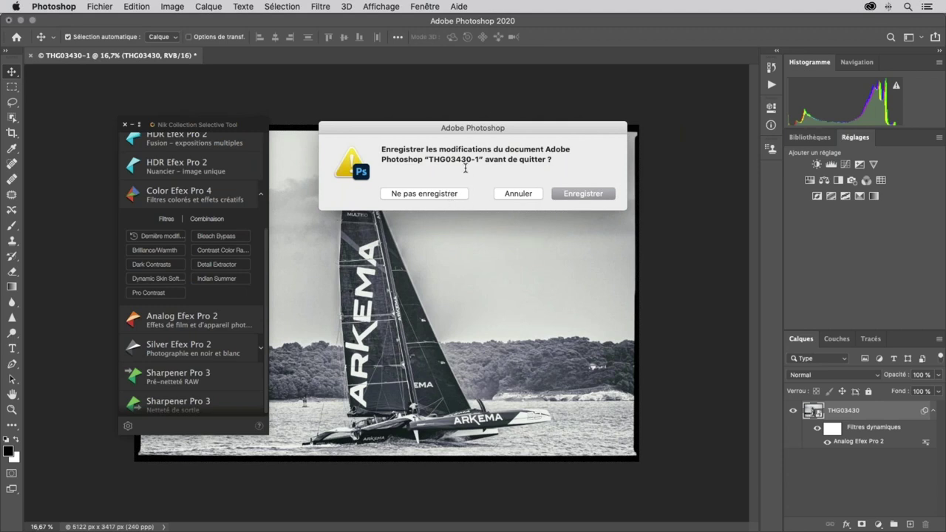
left_click(105, 11)
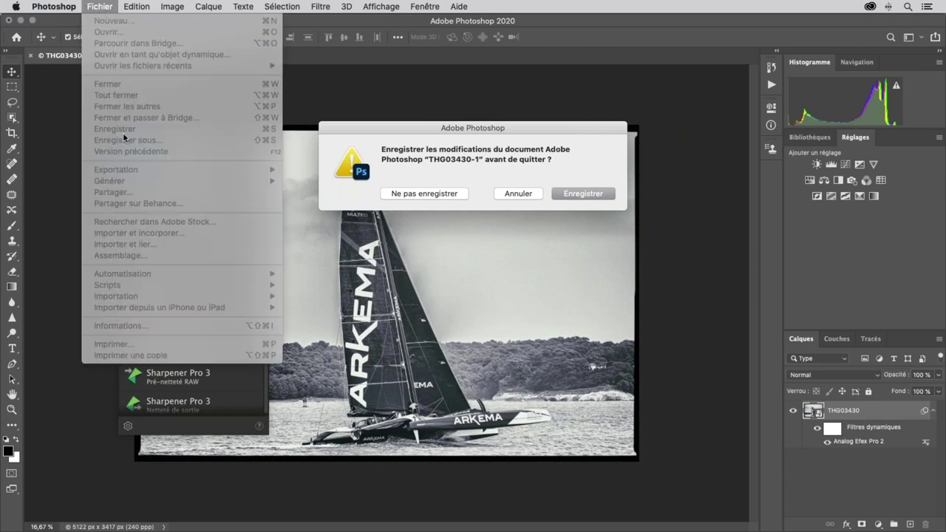
left_click(385, 131)
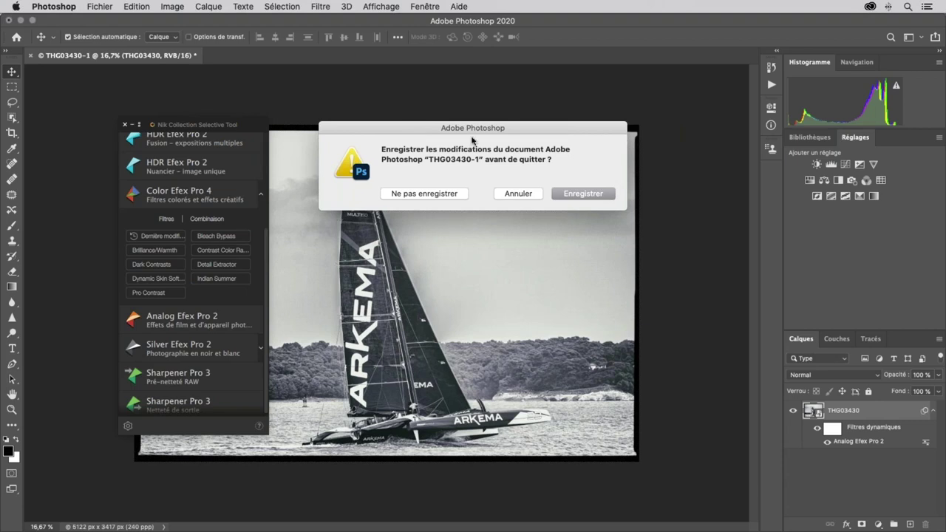
left_click(592, 197)
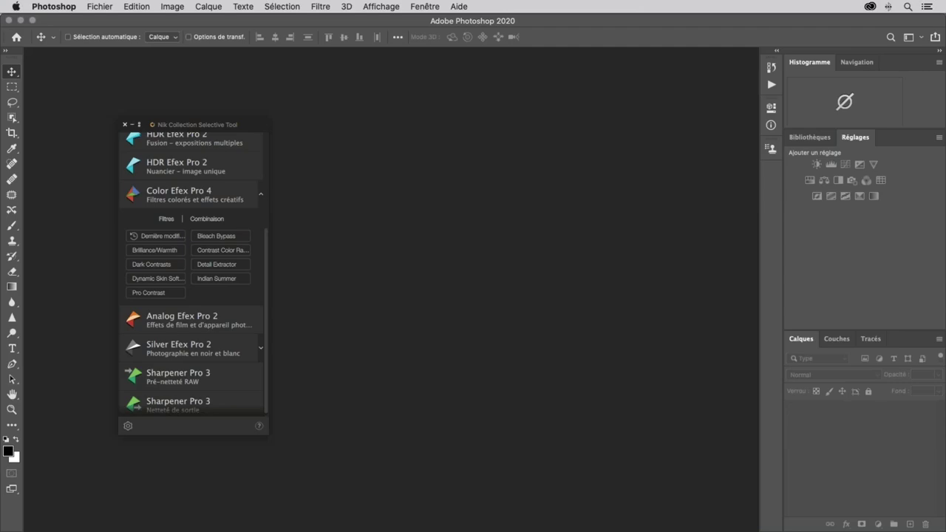
- Switch back to Lightroom Classic to view THG03430-Modifier.psd in the Library
key("super+Tab")
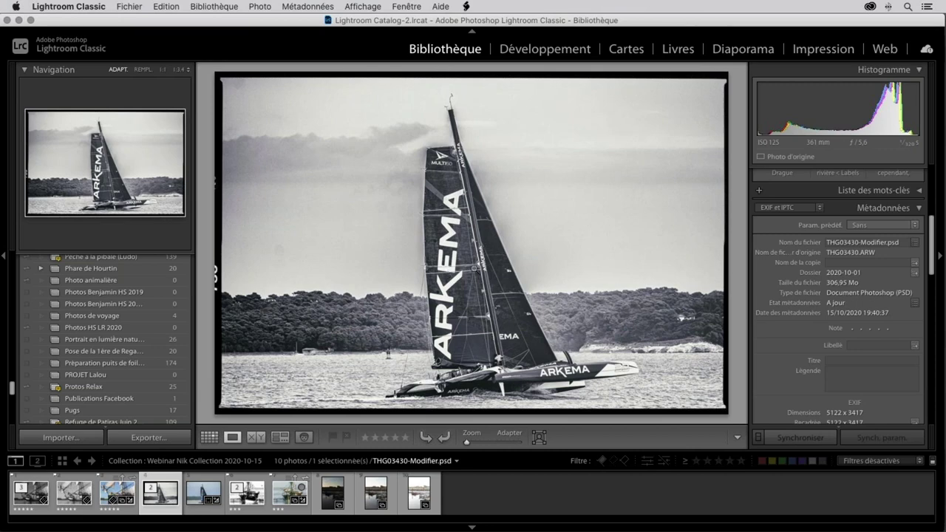
- Reopen THG03430-Modifier.psd in Photoshop 2020, choosing to edit the original
right_click(409, 143)
mouse_move(446, 224)
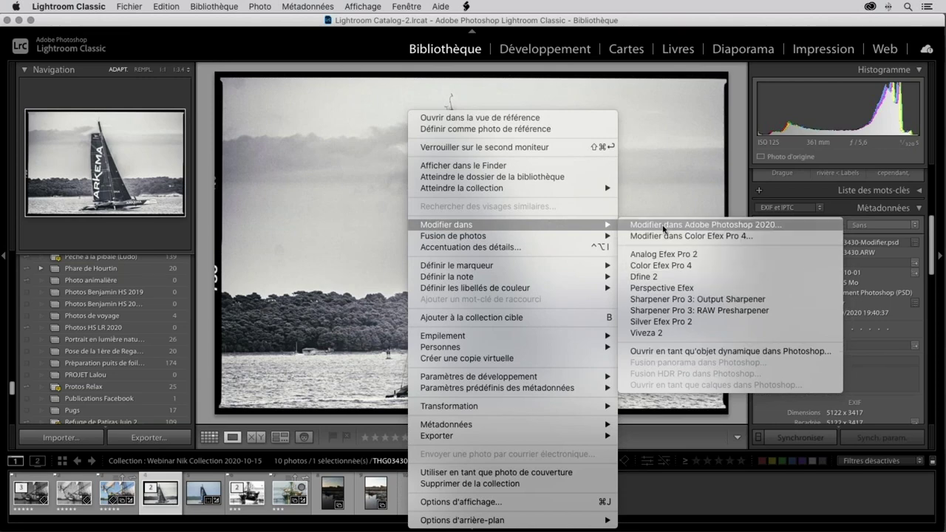
left_click(738, 225)
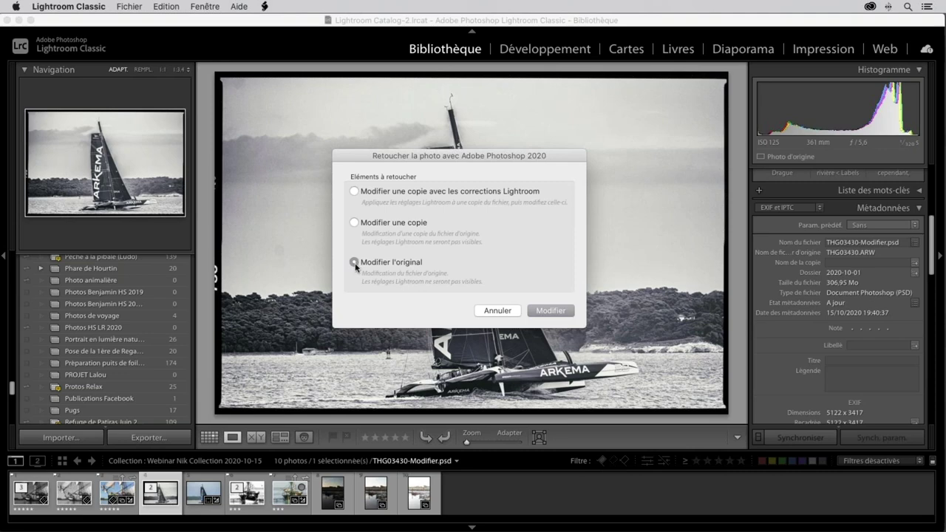
left_click(550, 312)
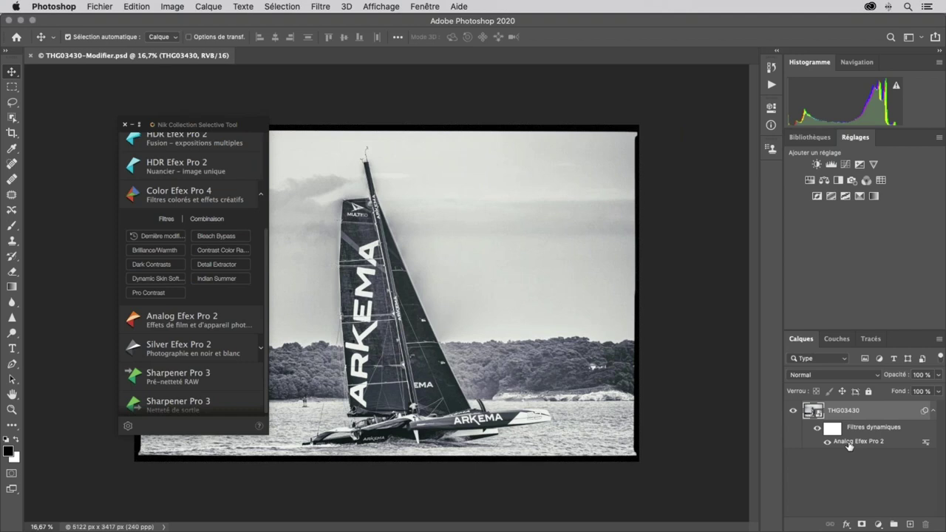
- Change the Analog Efex Pro 2 smart filter to the Appareil photo classique 2 preset
double_click(850, 443)
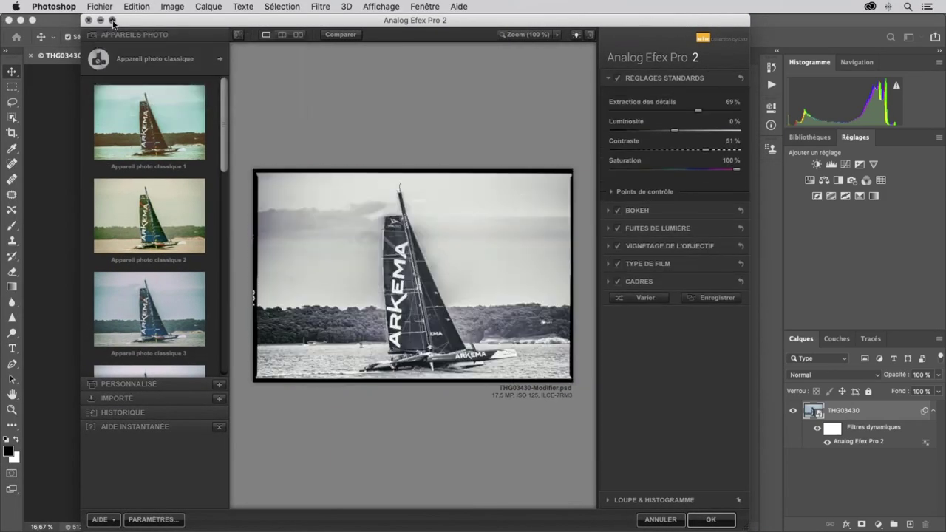
left_click(112, 20)
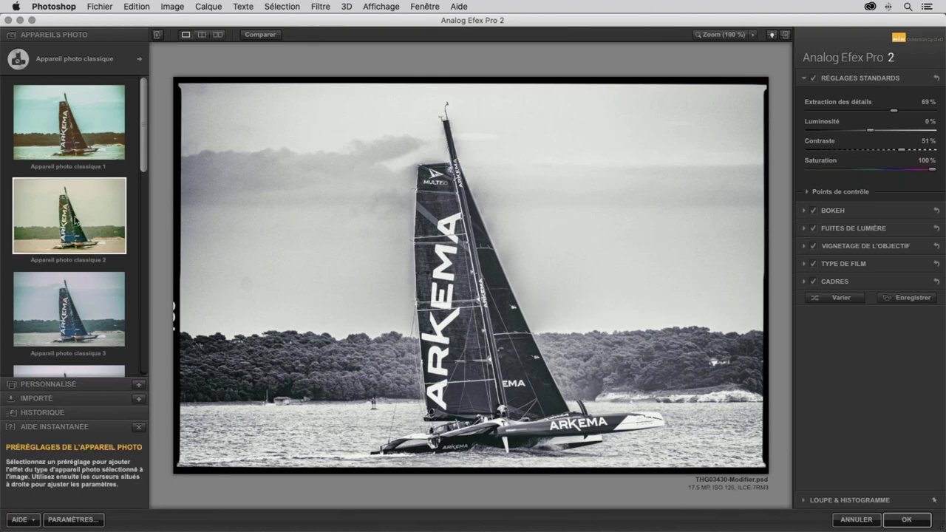
left_click(77, 219)
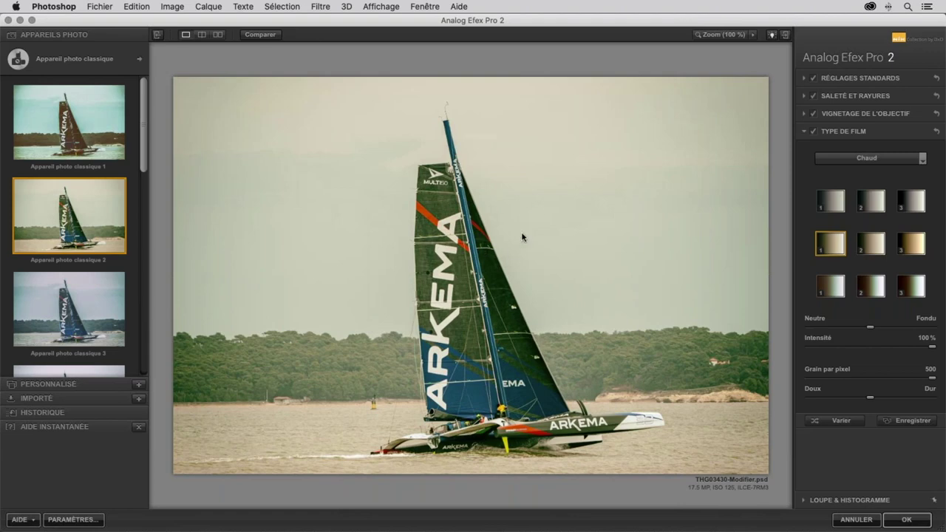
left_click(908, 521)
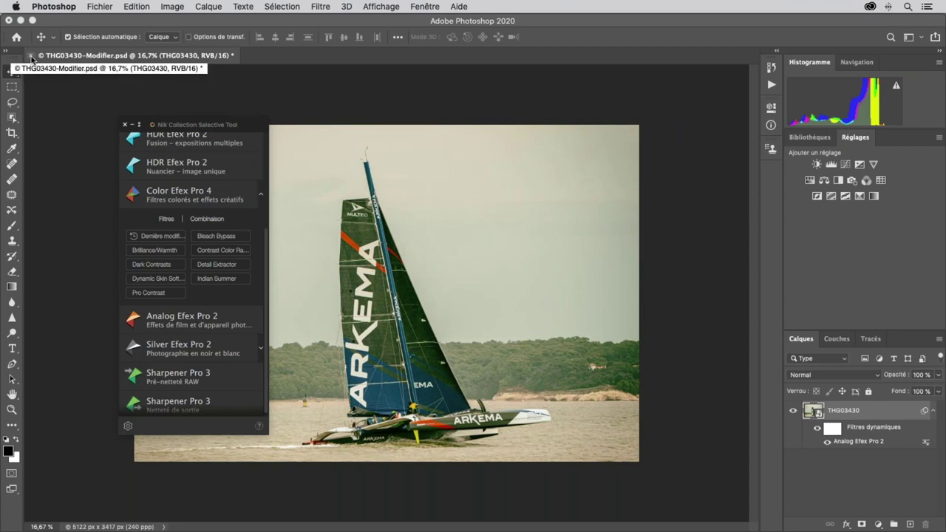
- Close the warm-toned trimaran document, saving the changes
left_click(30, 56)
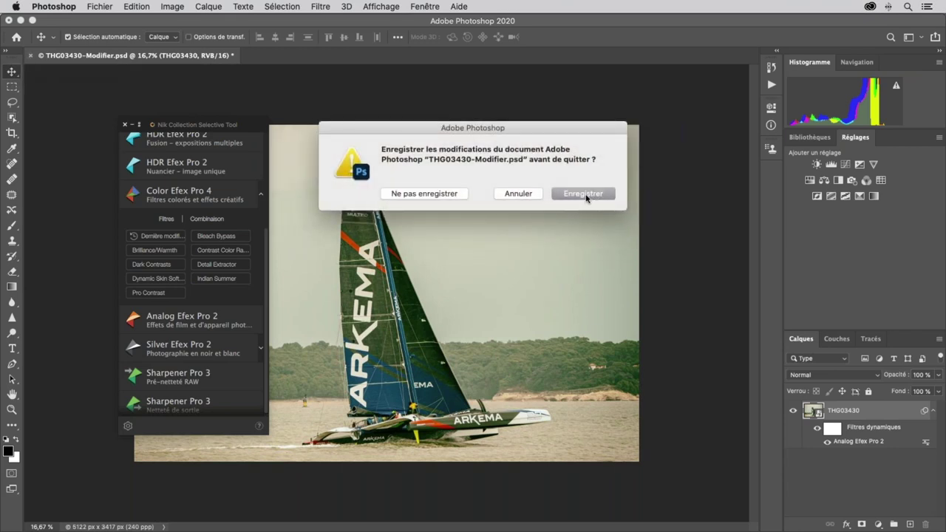
left_click(583, 194)
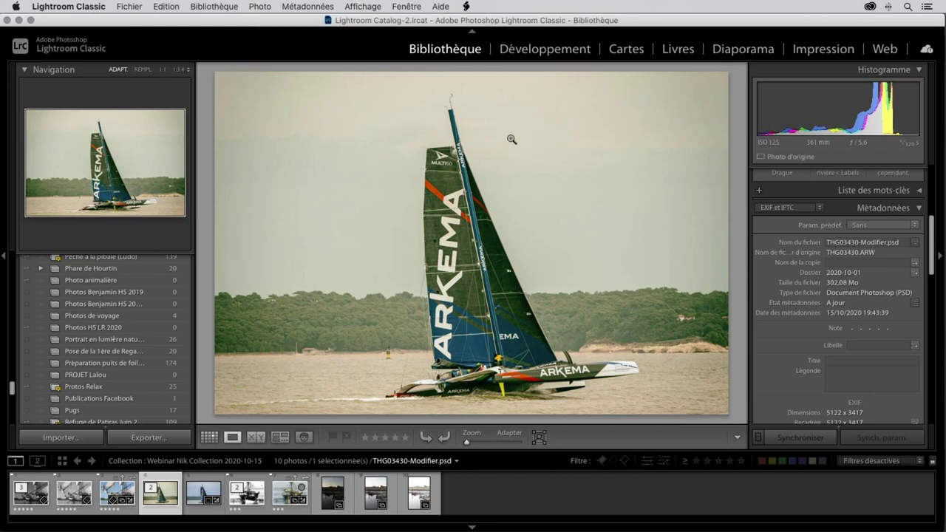
- Open the THG03430-Modifier.psd original from Lightroom in Photoshop 2020 once more
right_click(511, 138)
mouse_move(576, 224)
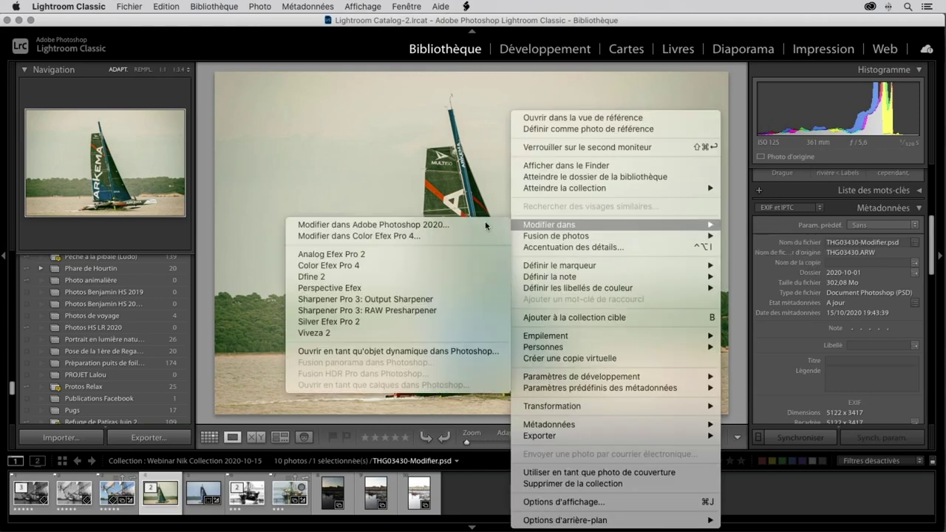
left_click(466, 224)
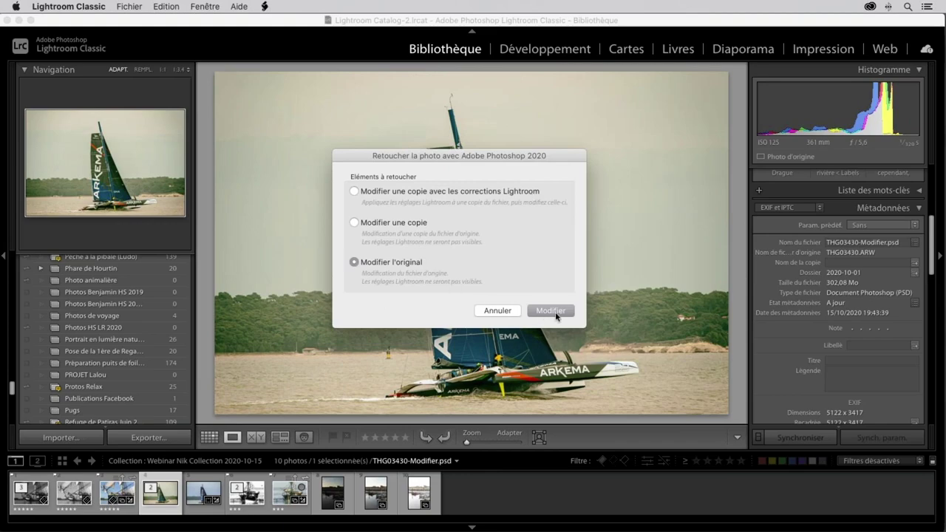
left_click(550, 310)
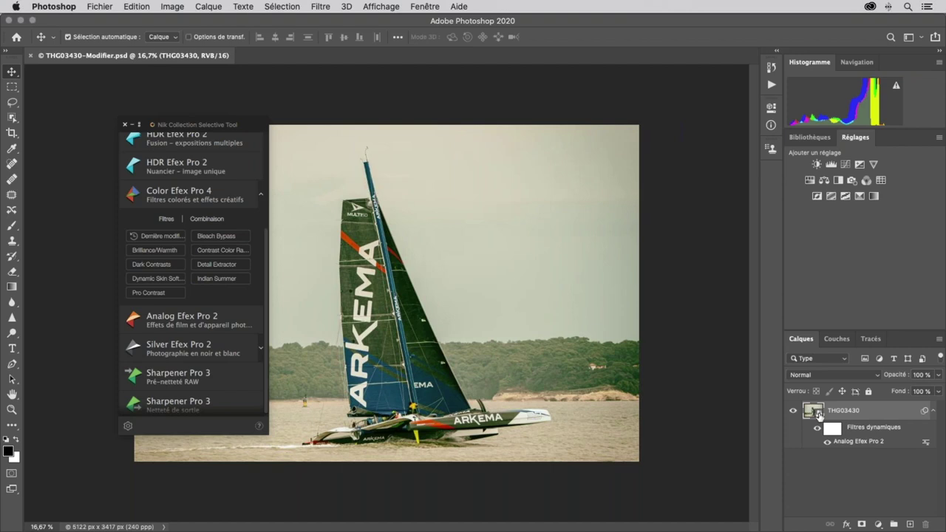
- Cancel out of the layer's Camera Raw settings, close the document, and return to Lightroom
double_click(818, 415)
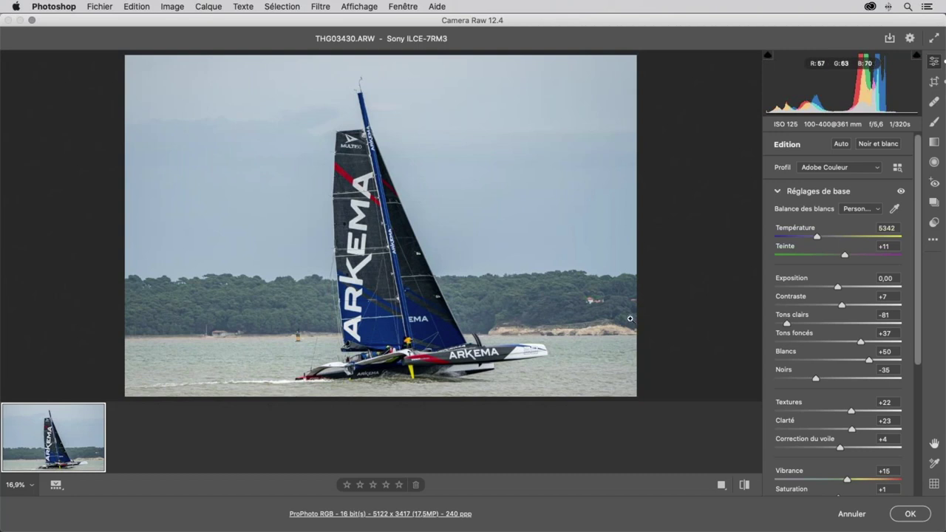
left_click(852, 513)
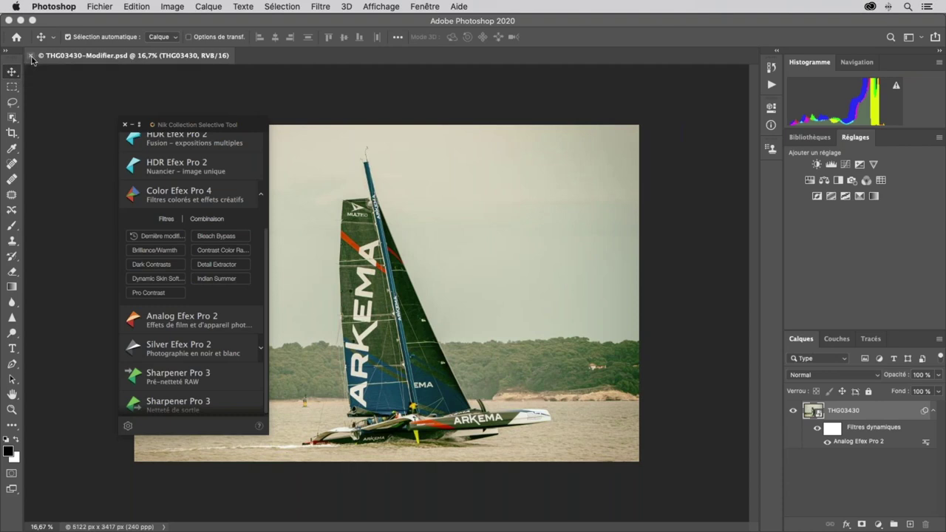
left_click(30, 56)
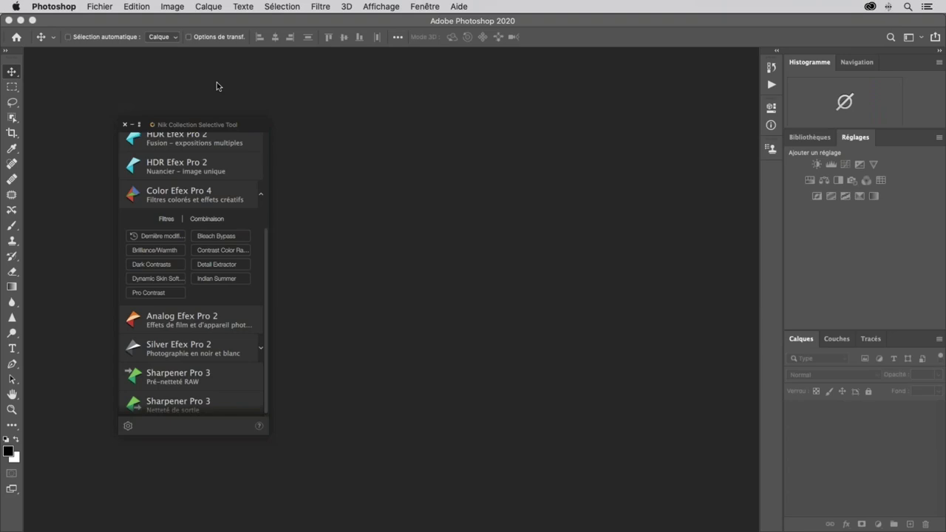
key("super+Tab")
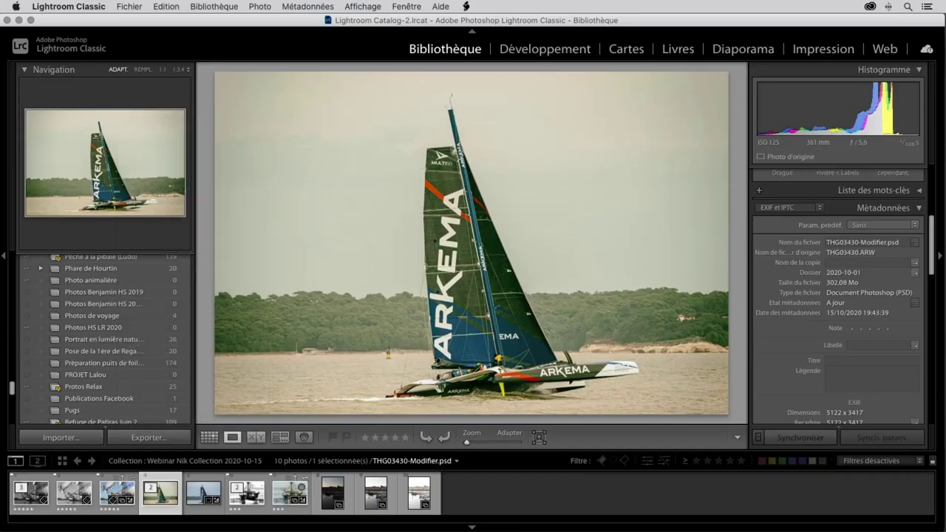
- Select the three harbour exposures in the filmstrip and open their Export dialog
left_click(325, 495)
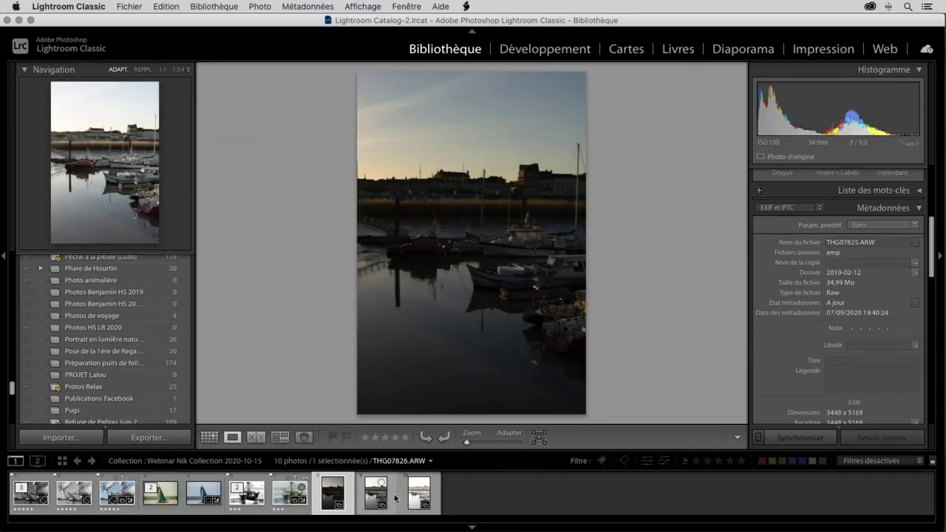
left_click(404, 497, "shift")
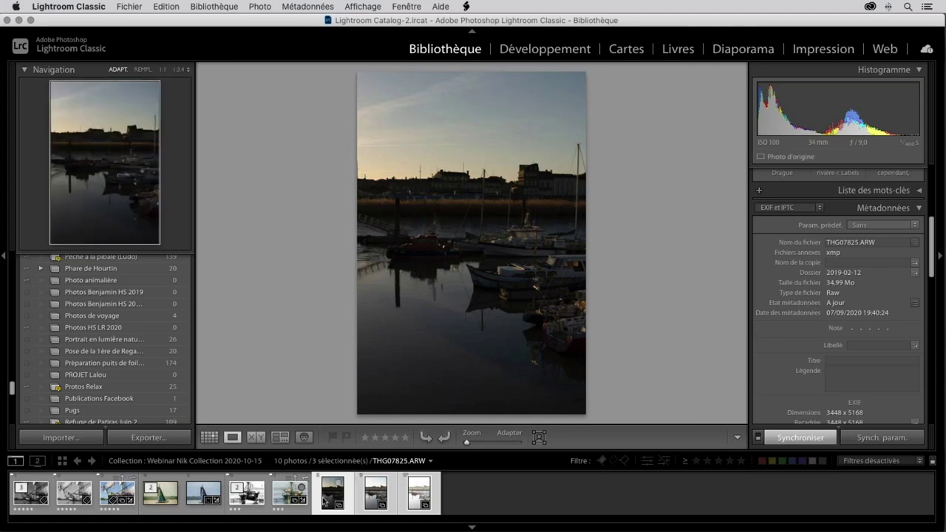
right_click(332, 491)
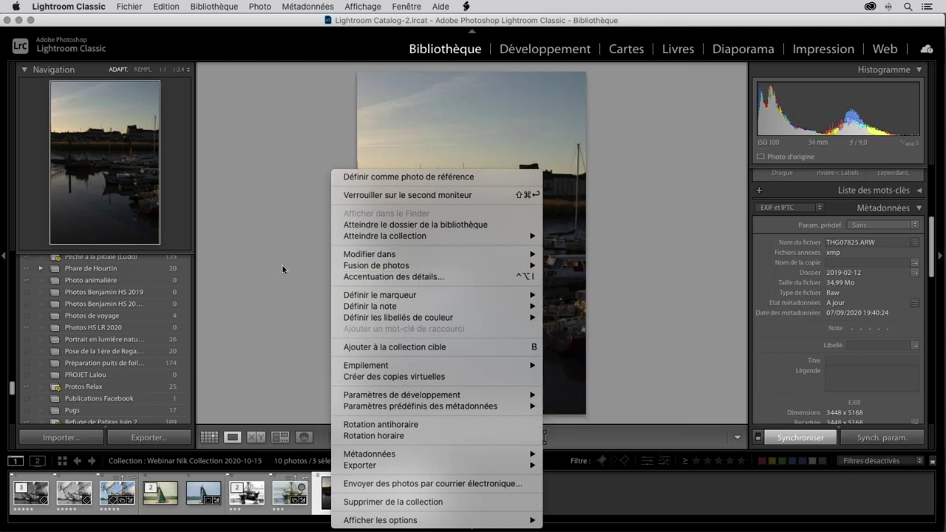
left_click(303, 252)
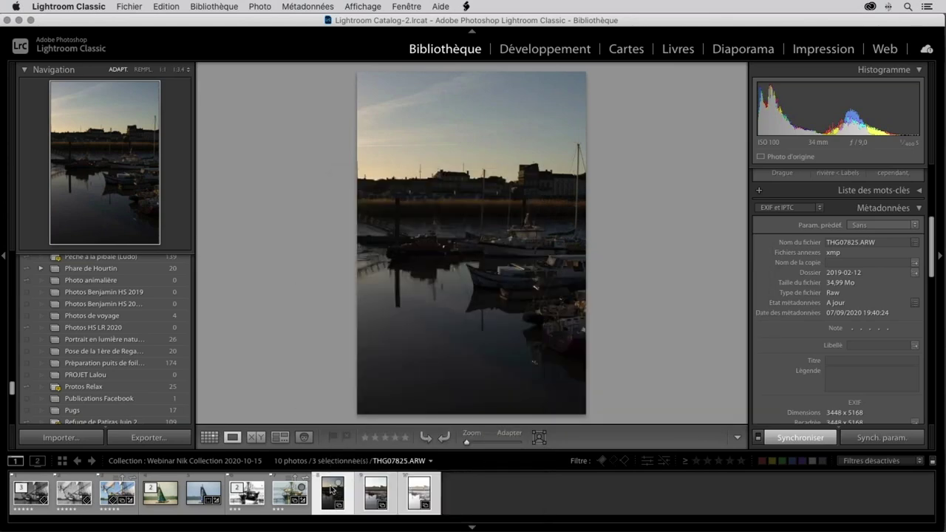
right_click(331, 489)
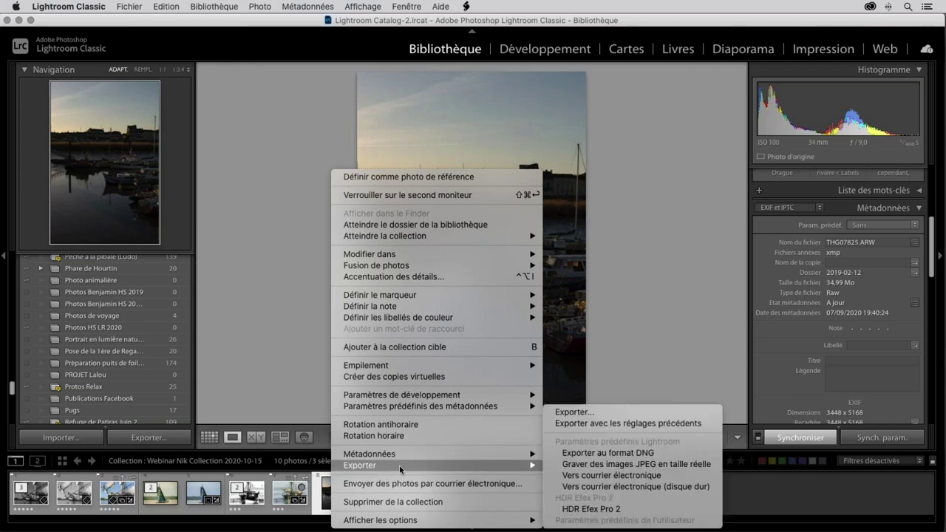
mouse_move(436, 464)
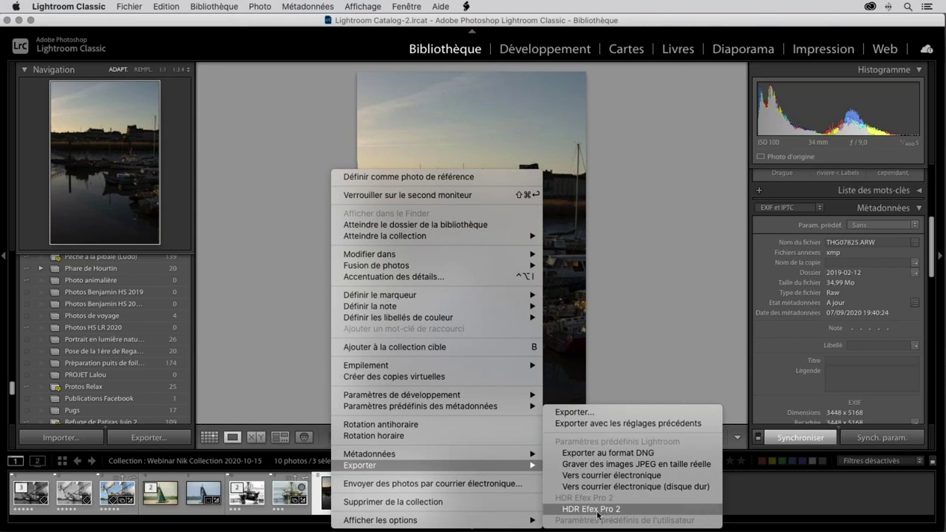
left_click(588, 413)
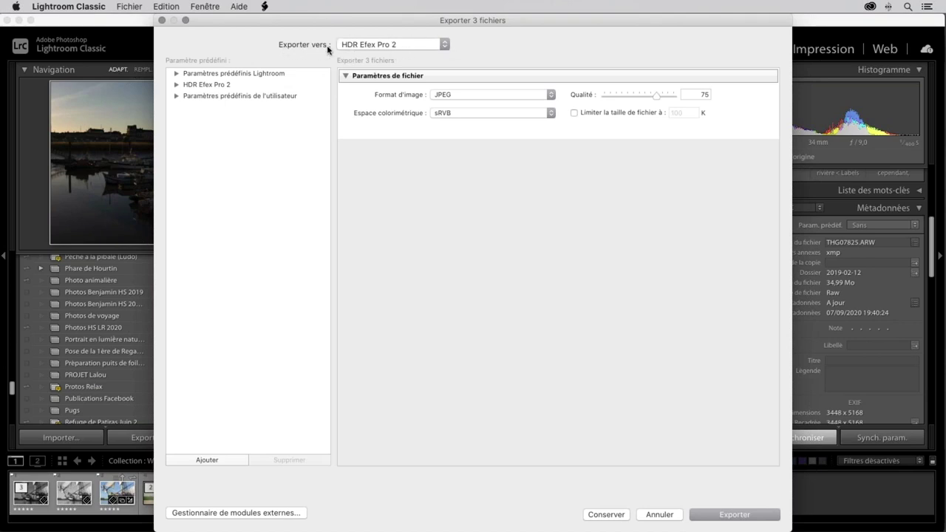
- Export the three photos to HDR Efex Pro 2 as TIFF copies with Lightroom adjustments
left_click(551, 97)
left_click(540, 106)
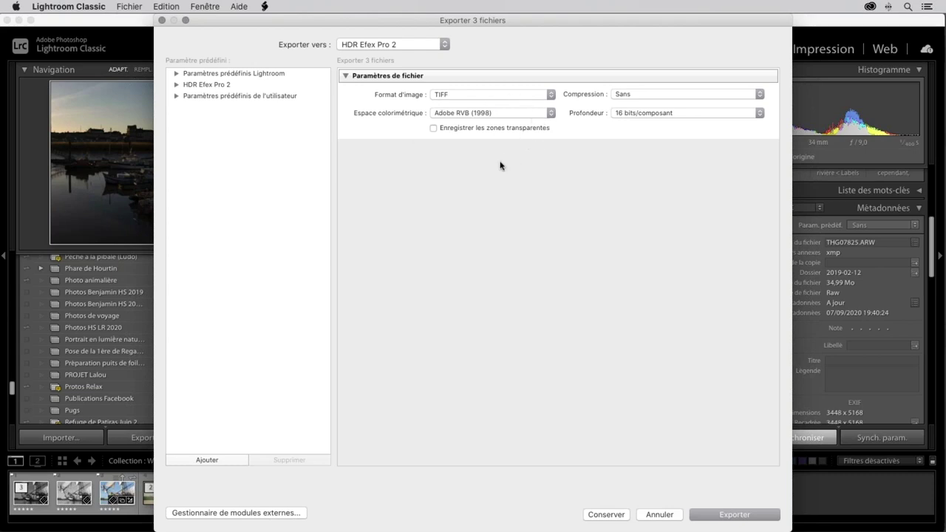
left_click(433, 128)
left_click(736, 515)
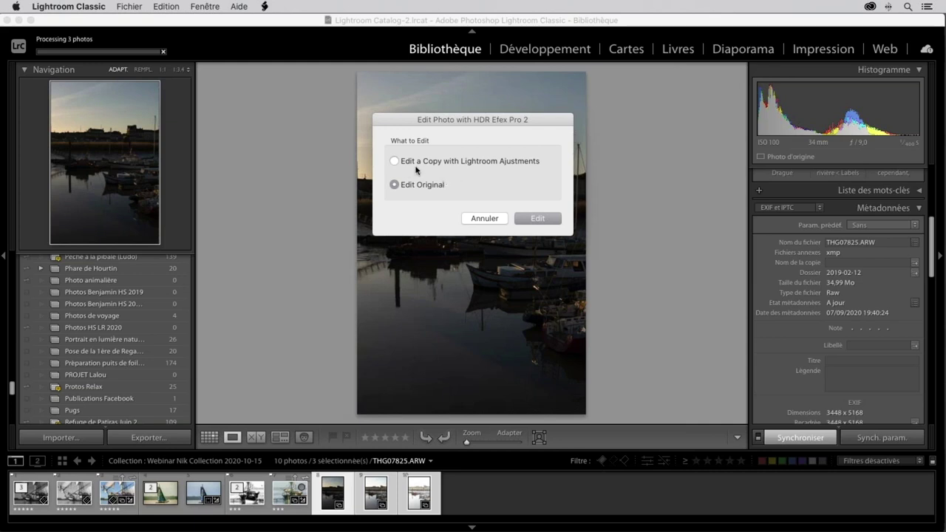
left_click(395, 161)
- Merge the three harbour exposures into THG07825_HDR_1 with Alignement turned on
left_click(538, 218)
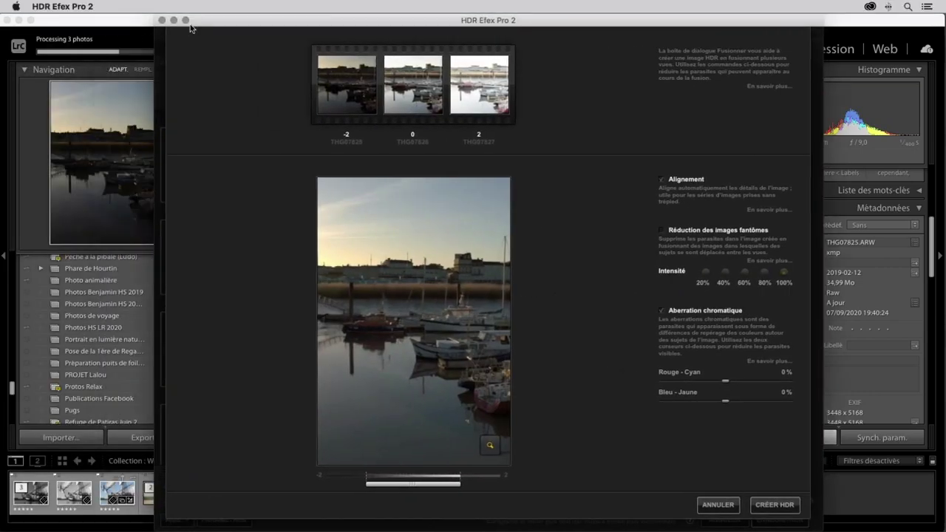
mouse_move(185, 19)
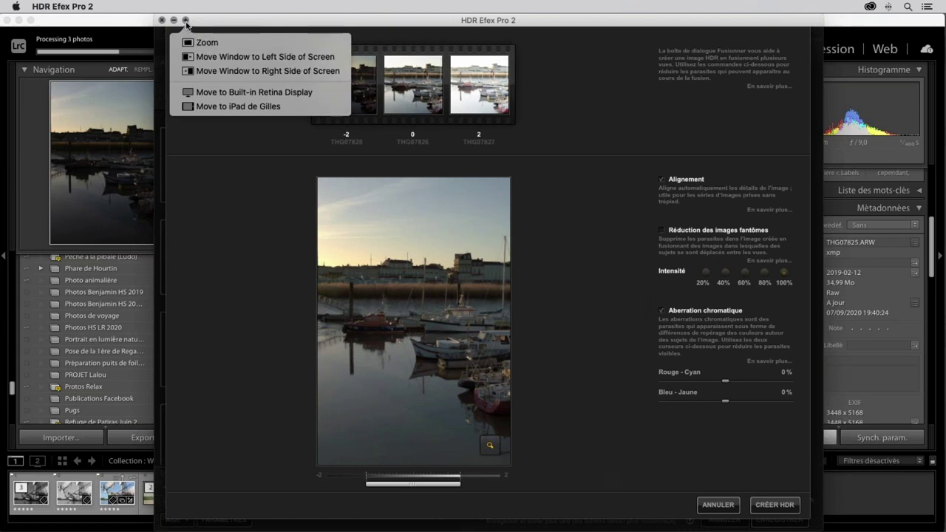
left_click(185, 21, "alt")
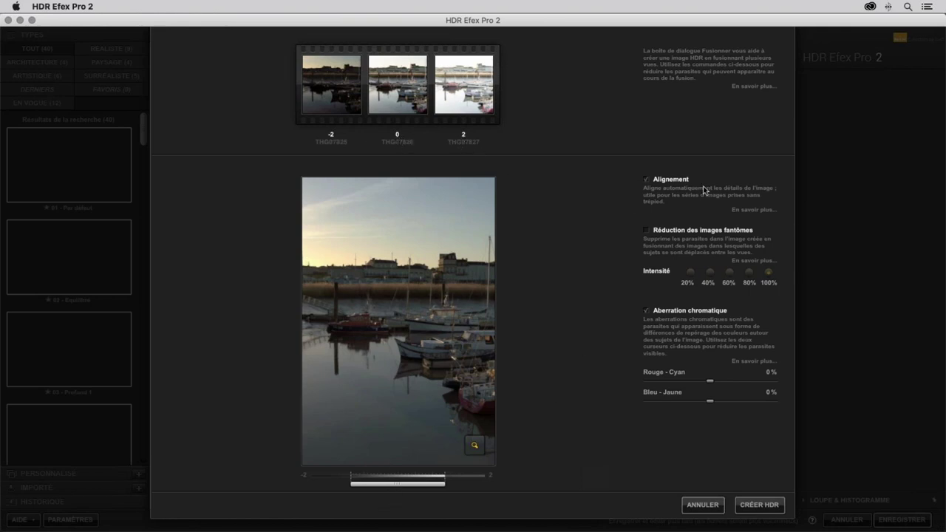
left_click(646, 180)
left_click(762, 508)
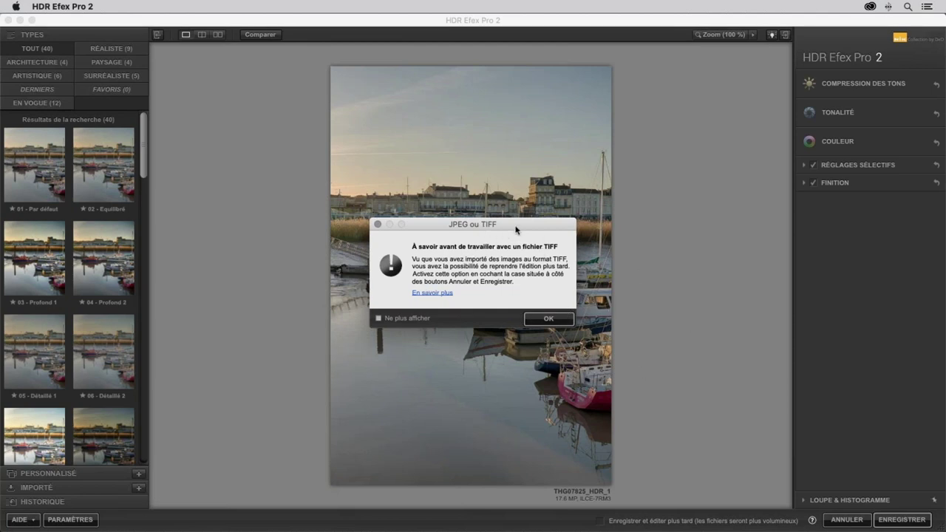
- Dismiss the TIFF notice, apply the 08 - Sombre preset and save THG07825_HDR_1 to Lightroom
left_click_drag(516, 229, 496, 232)
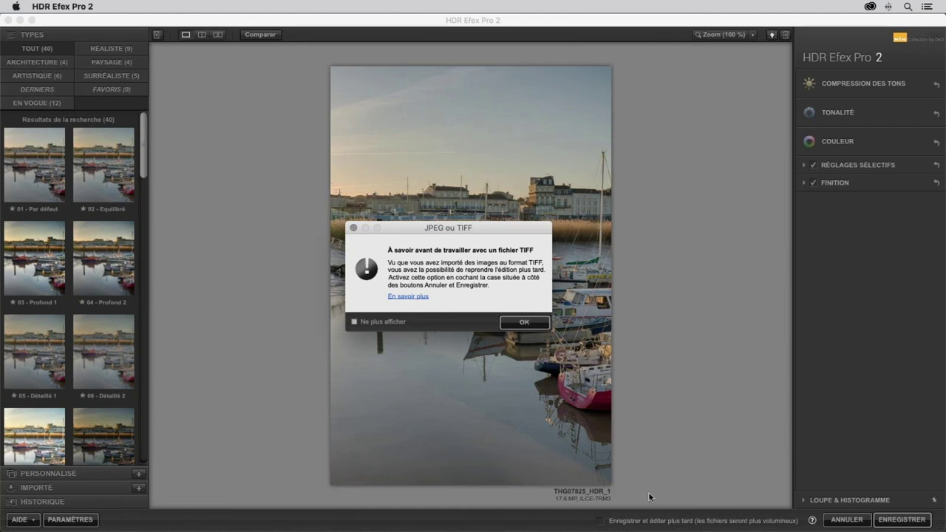
left_click(534, 323)
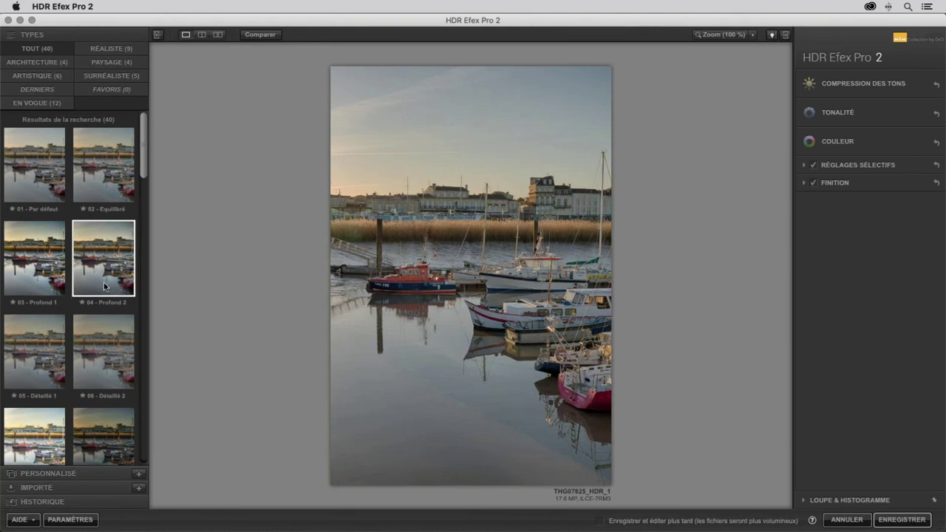
scroll(103, 283, "down", 2)
scroll(104, 283, "down", 4)
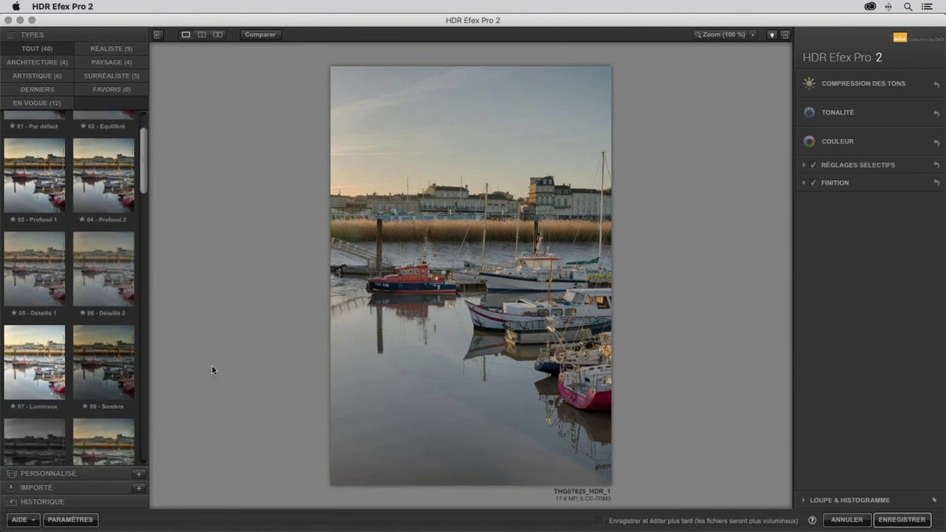
left_click(109, 364)
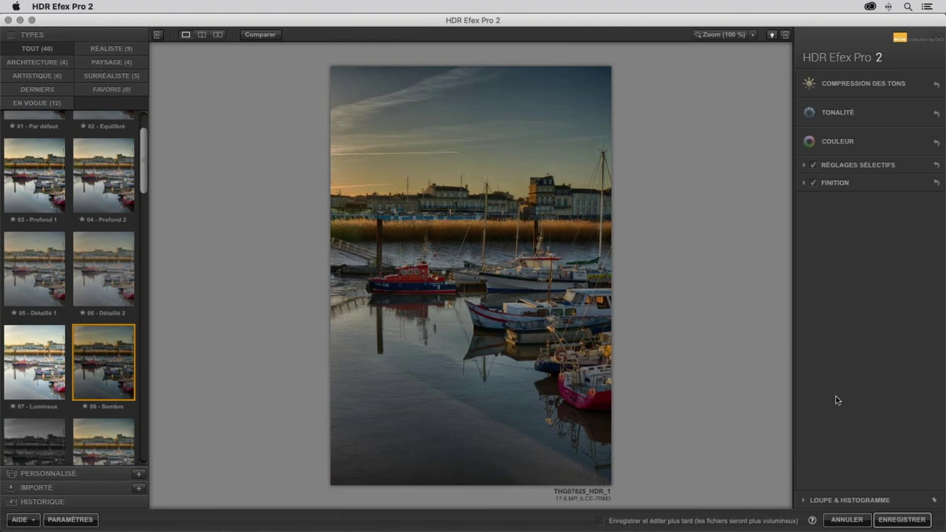
left_click(909, 520)
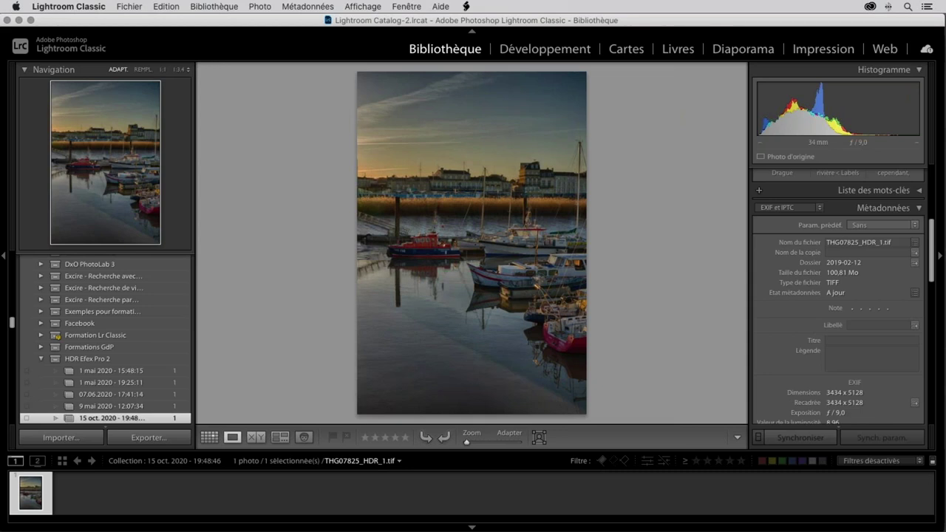
- Open raw files THG07825, THG07826 and THG07827 from Bridge via Camera Raw into Photoshop
key("super+Tab")
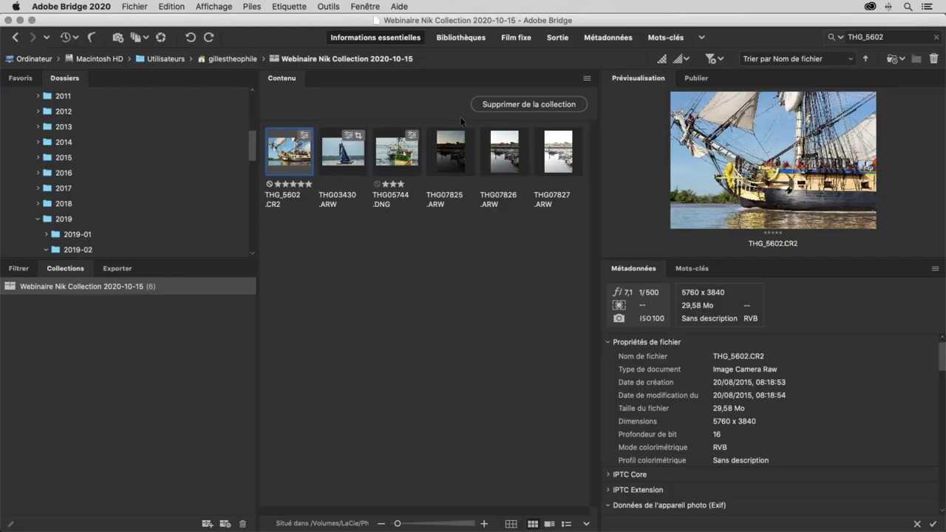
key("Right")
key("Right")
key("Right")
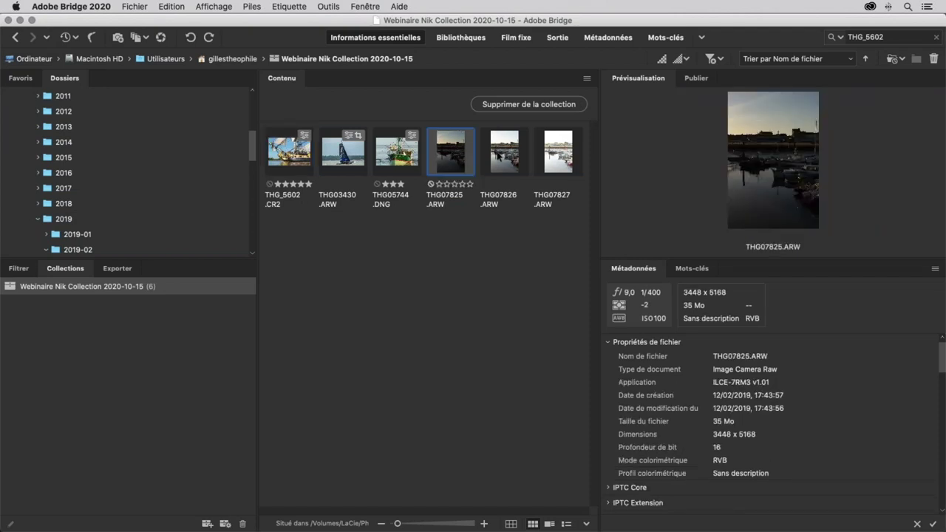
left_click(502, 158, "shift")
left_click(555, 157, "shift")
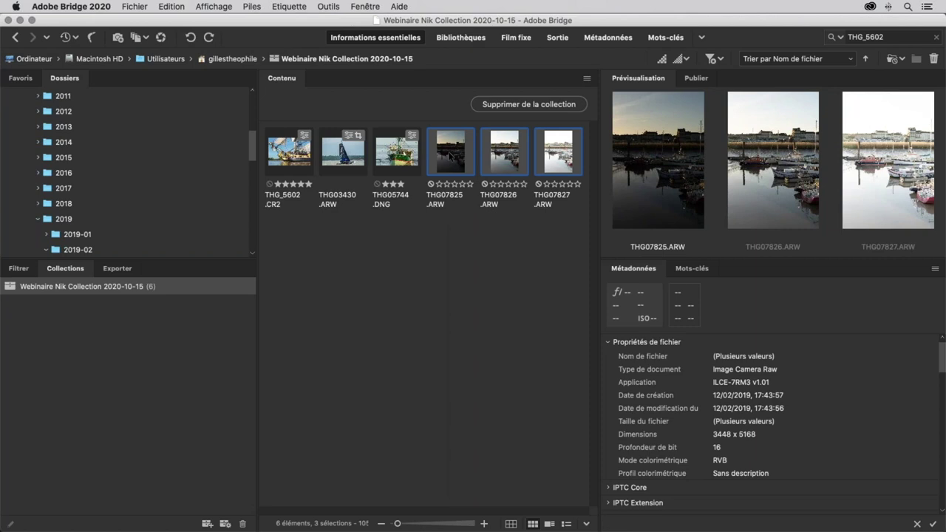
right_click(452, 153)
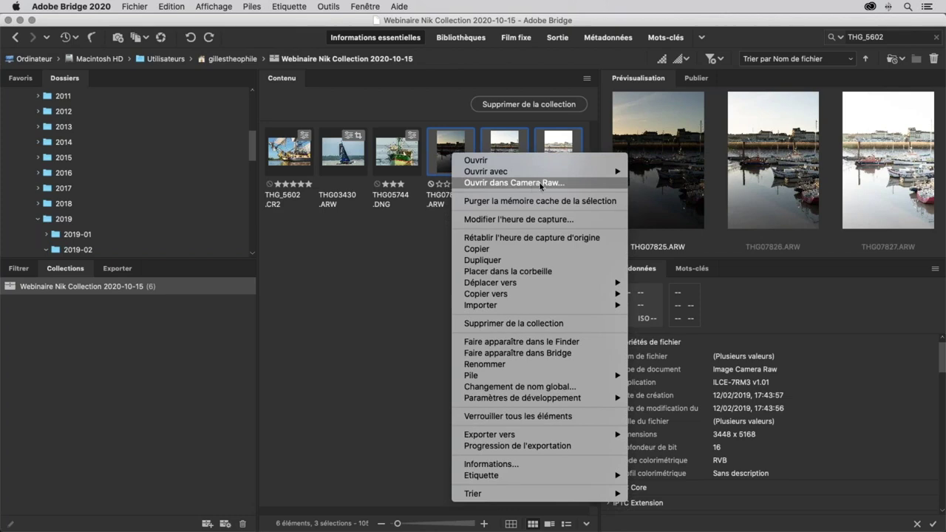
left_click(541, 186)
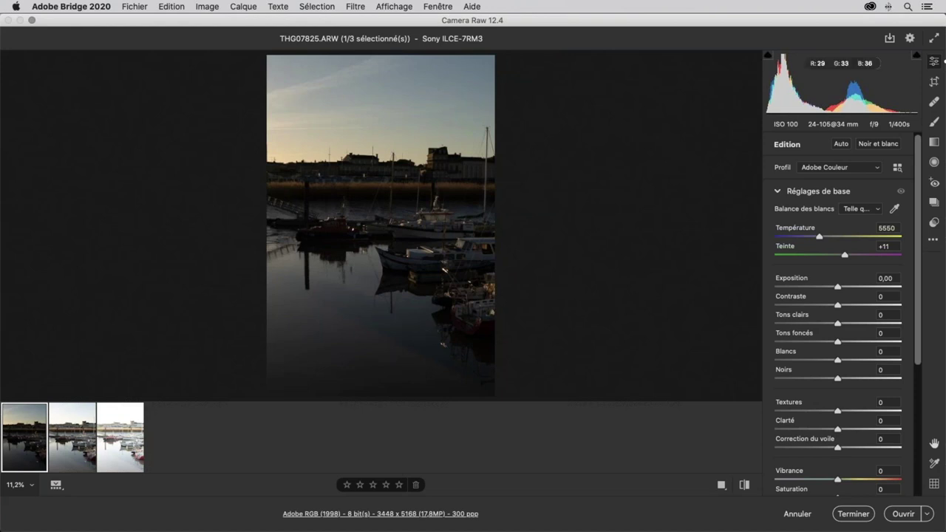
left_click(909, 515)
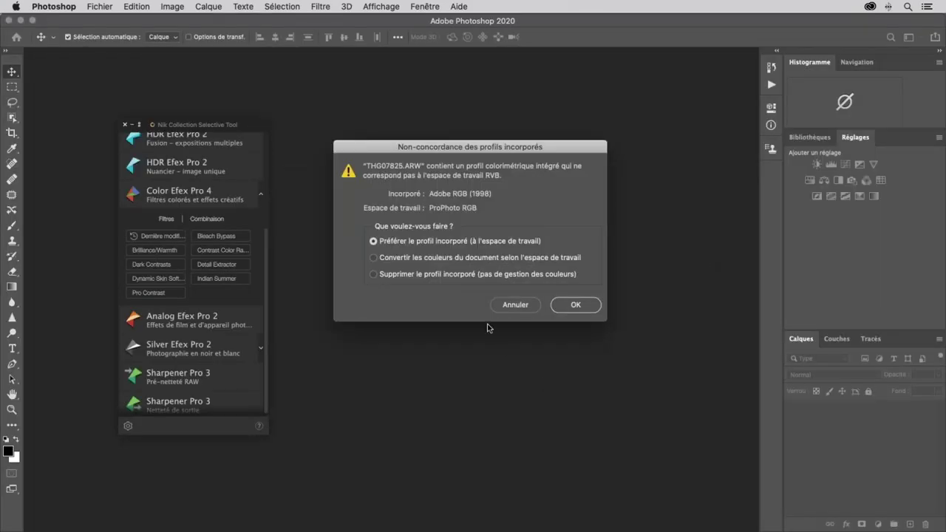
- Open THG07825.ARW with its colours converted to the ProPhoto RGB working space
left_click(415, 258)
left_click(578, 307)
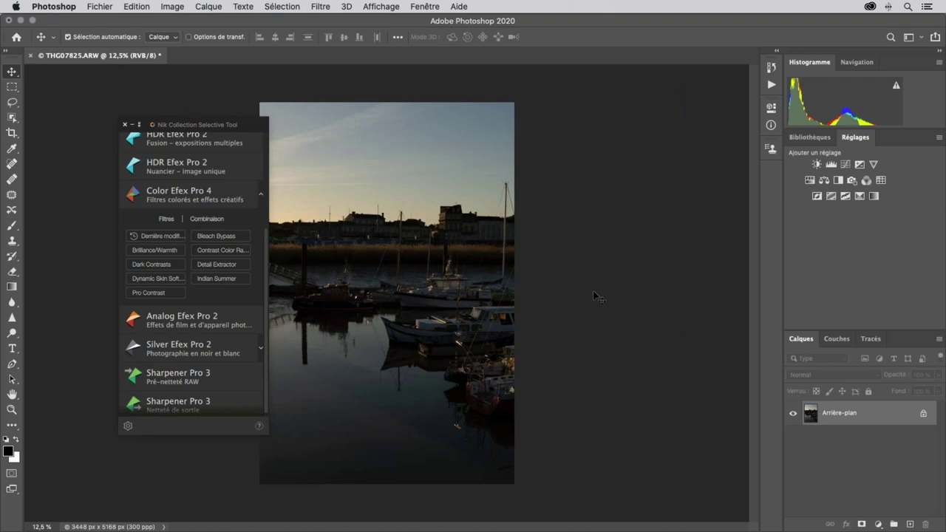
- Open THG07826 and THG07827 from Bridge via Camera Raw into Photoshop
key("ctrl")
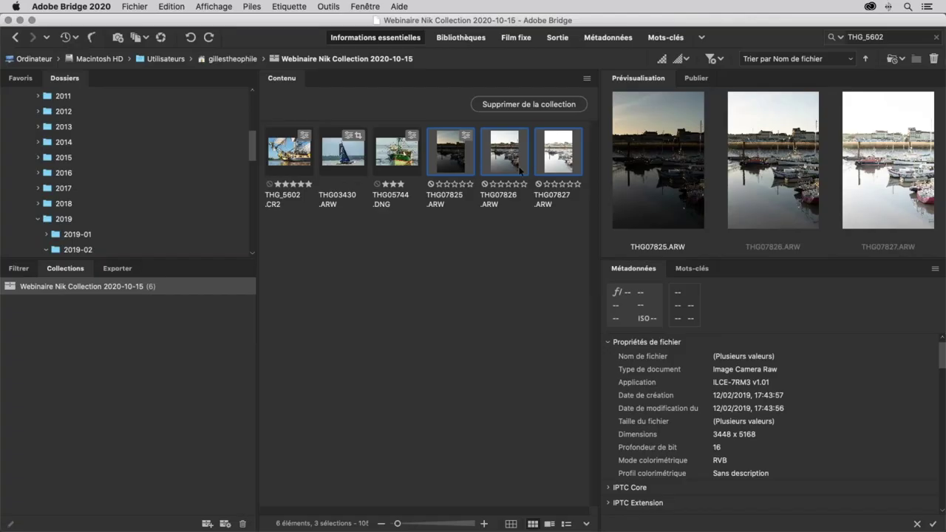
left_click(499, 193)
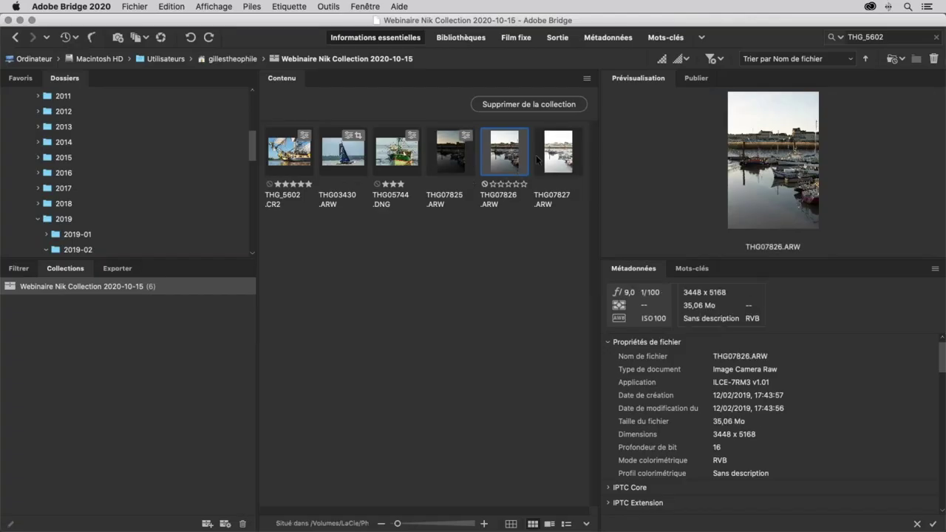
left_click(561, 158, "shift")
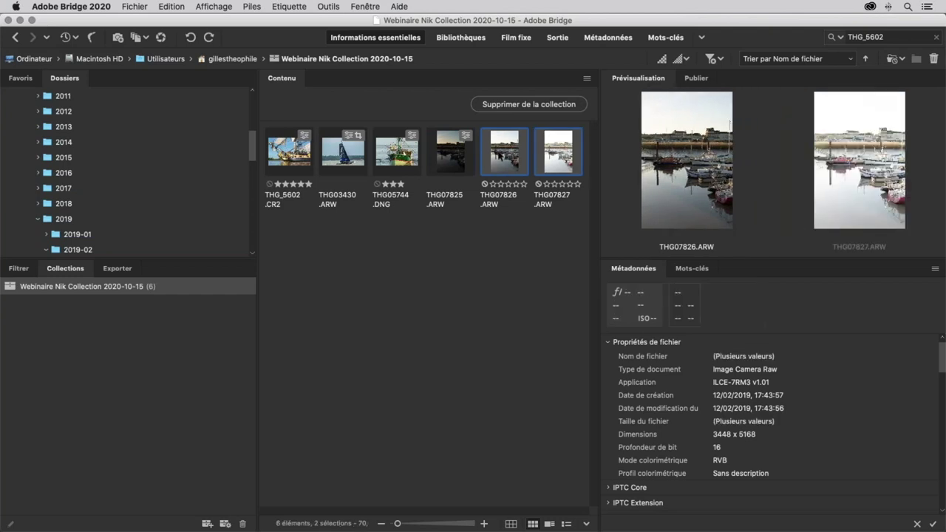
right_click(499, 152)
left_click(538, 182)
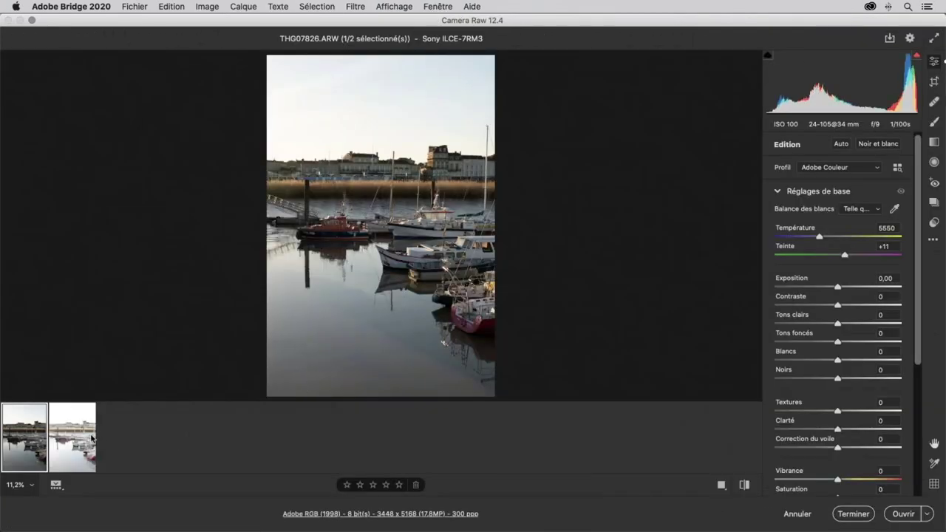
left_click(81, 461, "shift")
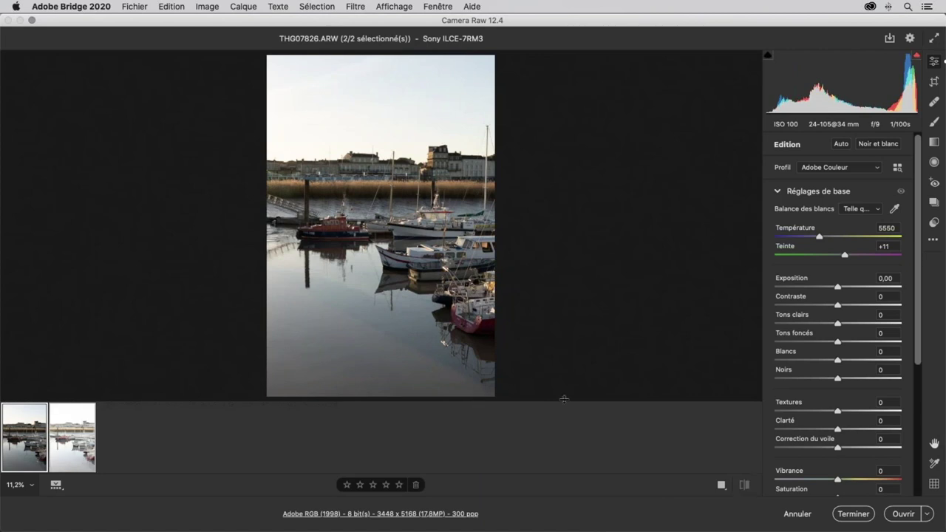
left_click(903, 514)
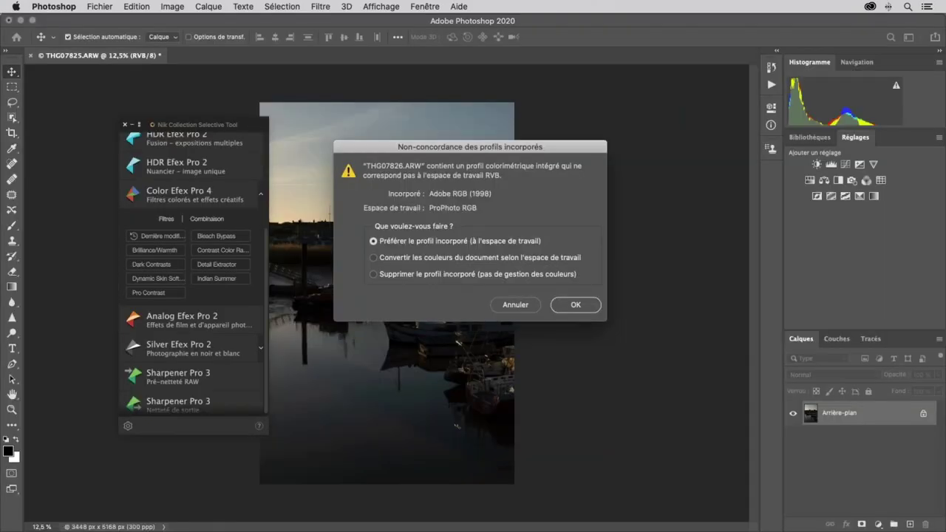
- Open THG07826 and THG07827 with colours converted to the working space
left_click(403, 259)
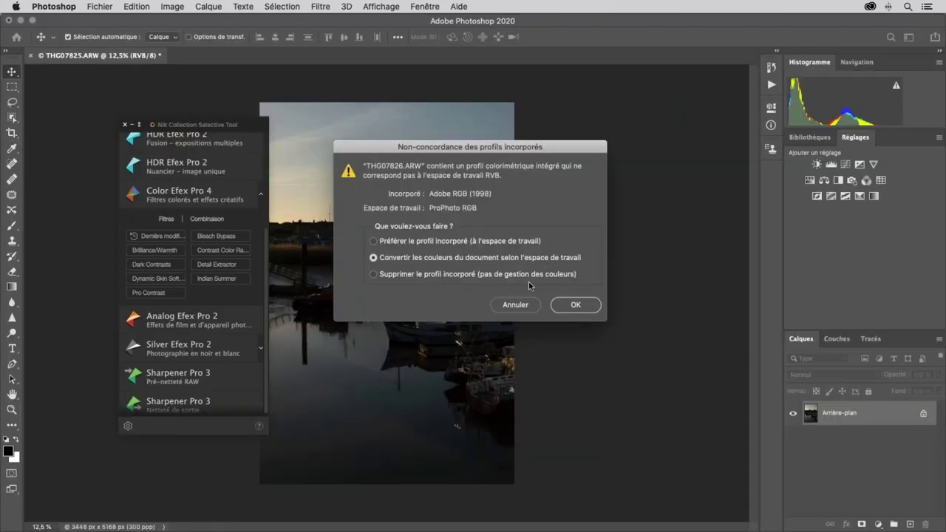
left_click(573, 306)
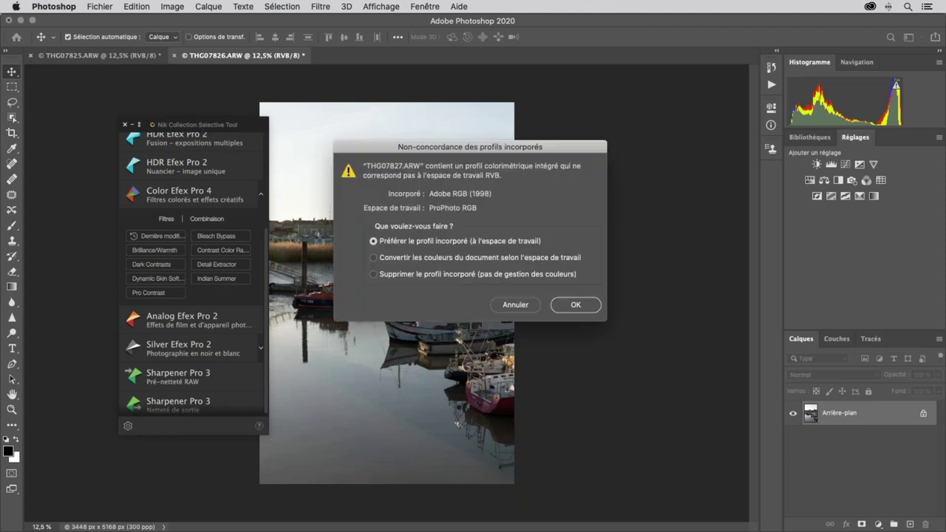
left_click(439, 258)
left_click(571, 304)
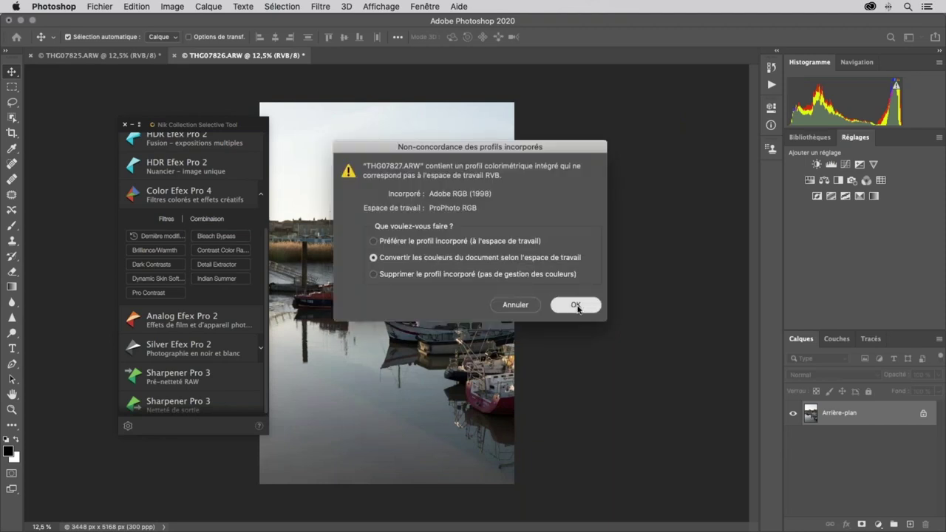
- Review the THG07825, THG07826 and THG07827 exposures in their document tabs
left_click(228, 59)
left_click(115, 57)
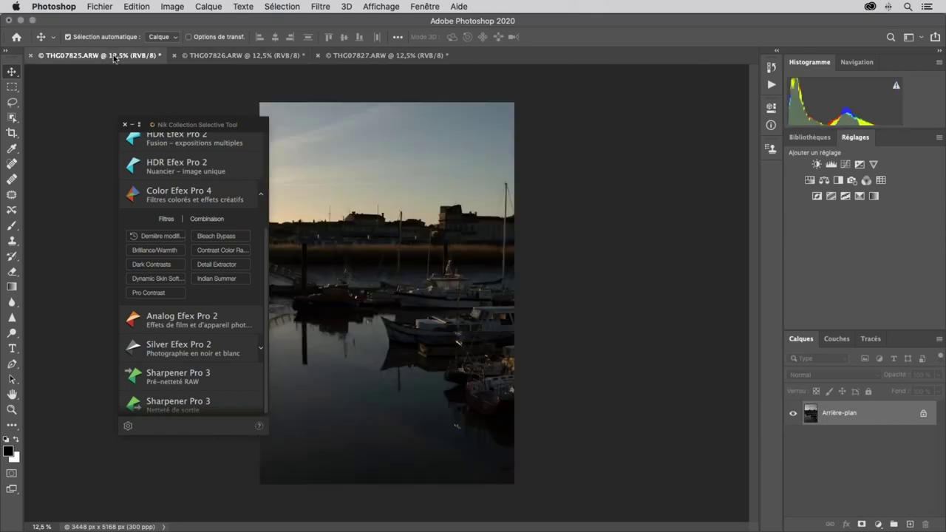
left_click(222, 56)
left_click(357, 57)
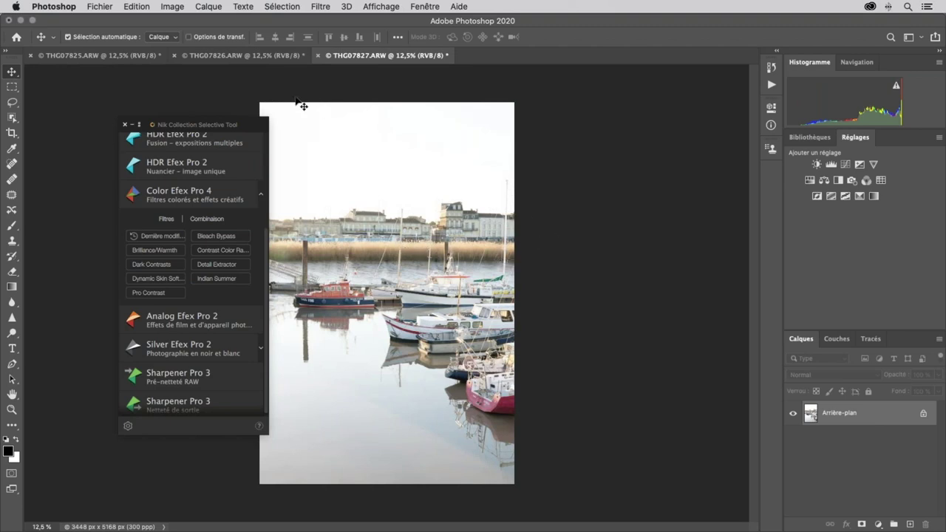
left_click(104, 9)
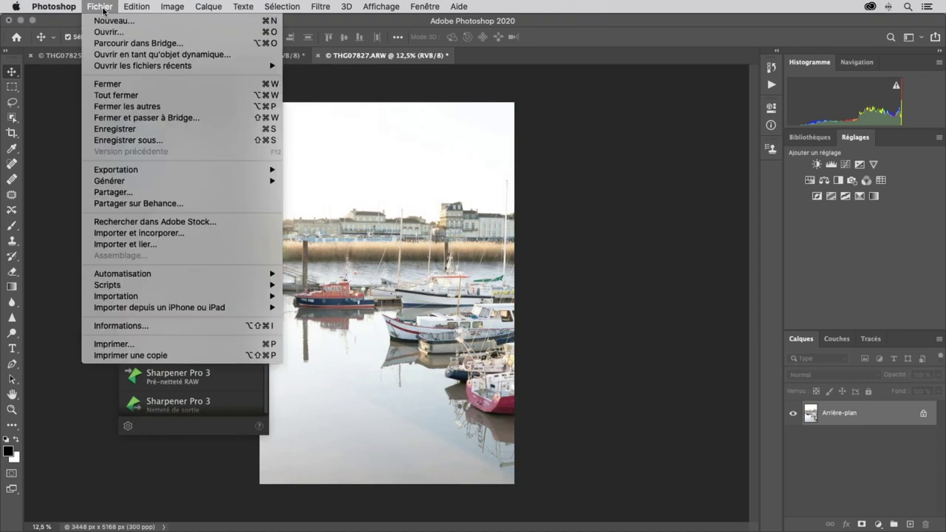
mouse_move(123, 273)
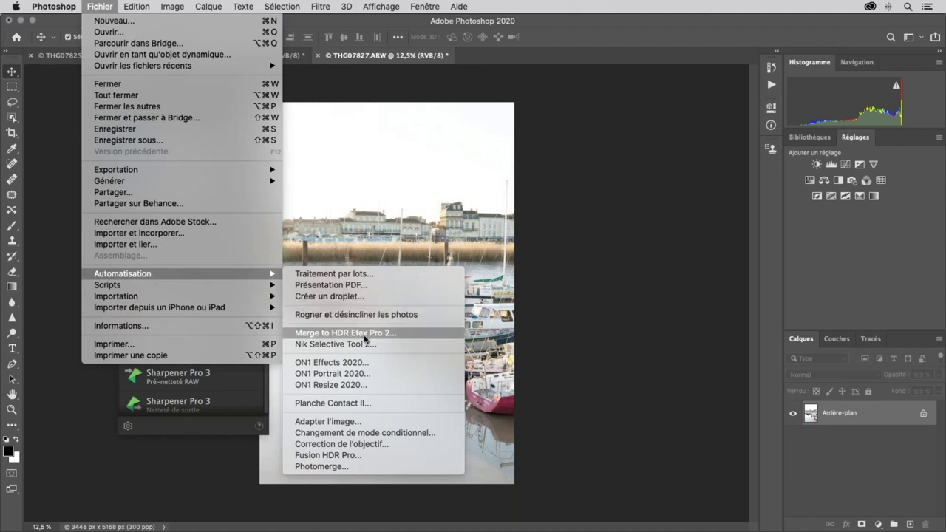
- Launch Fichier > Automatisation > Merge to HDR Efex Pro 2 for the open exposures
left_click(592, 330)
scroll(188, 199, "up", 2)
scroll(189, 199, "up", 3)
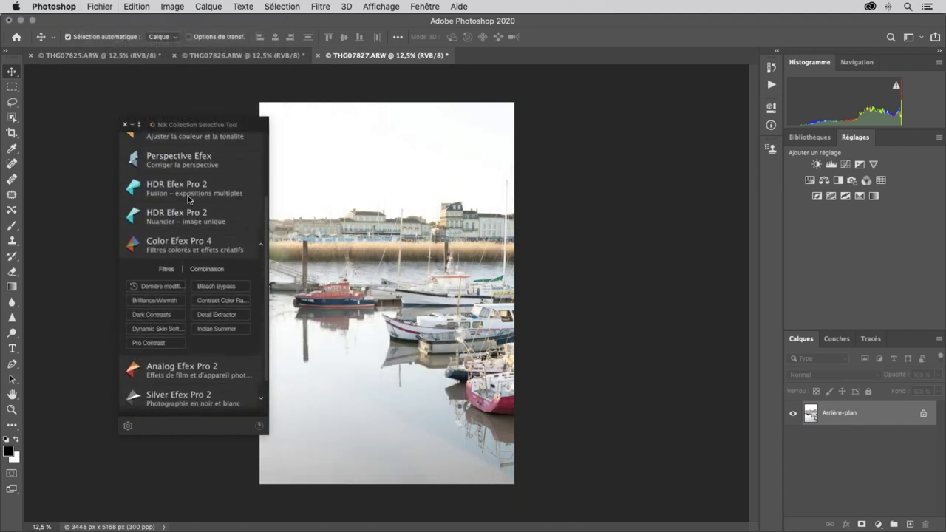
scroll(188, 199, "up", 3)
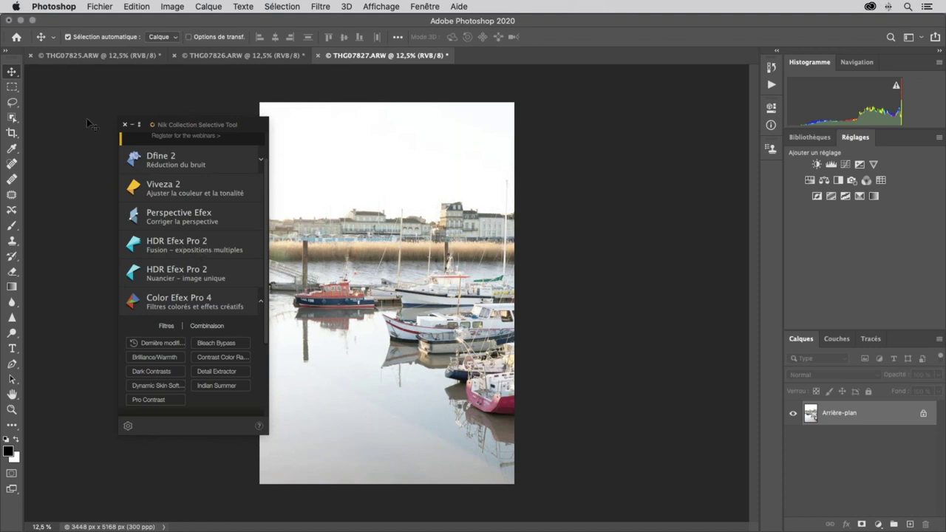
left_click(104, 8)
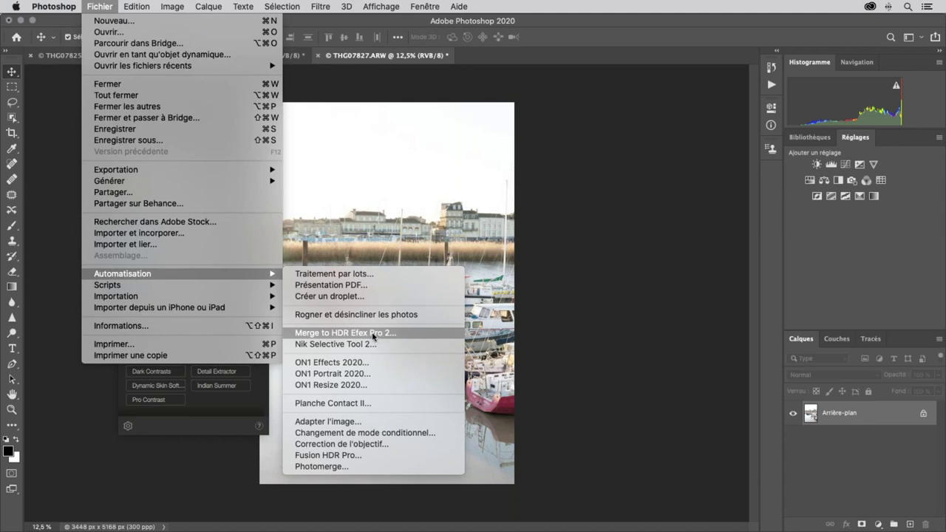
left_click(375, 337)
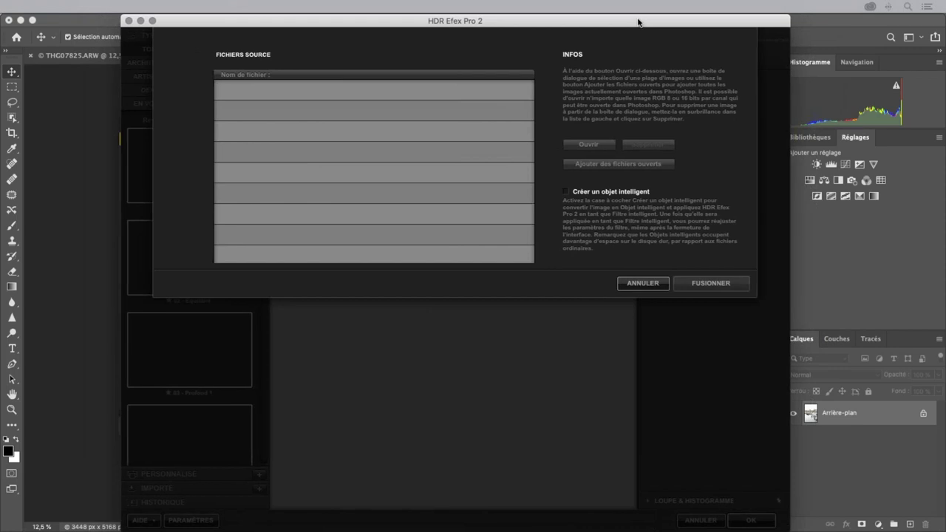
- Add the open documents THG07825, THG07826 and THG07827.ARW as merge sources and select all three
left_click_drag(639, 24, 626, 20)
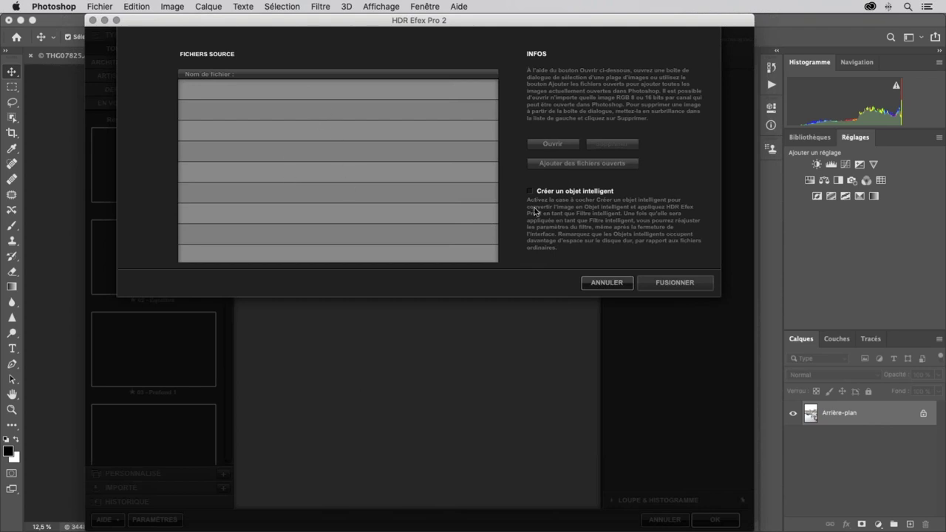
left_click(577, 165)
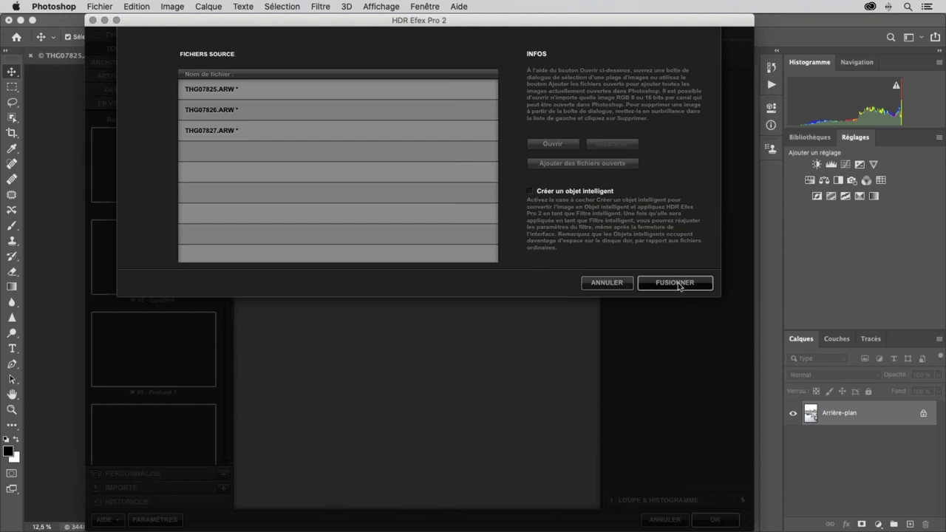
left_click(357, 89)
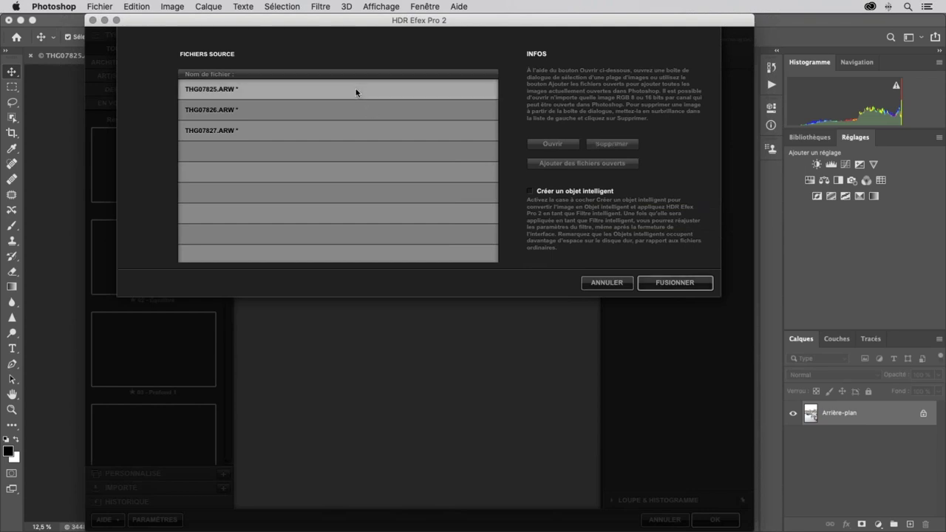
left_click(336, 134, "super")
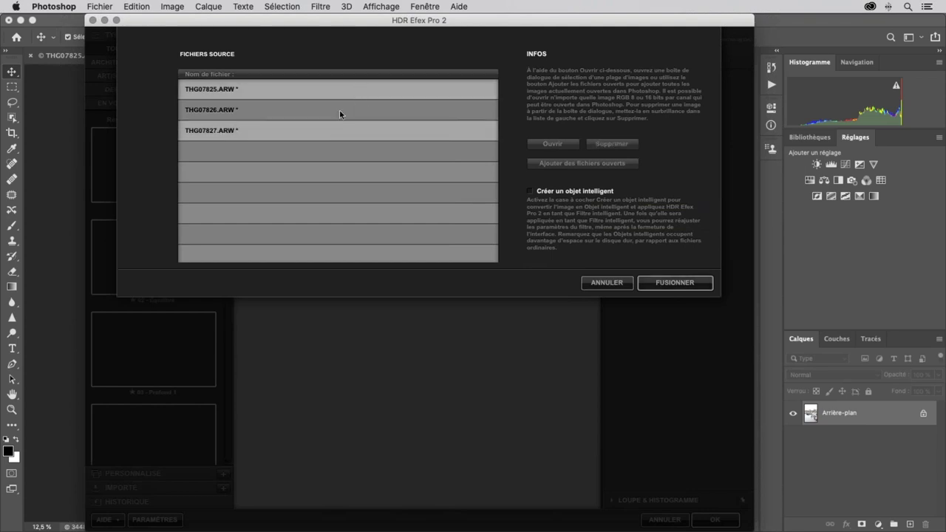
left_click(340, 110, "super")
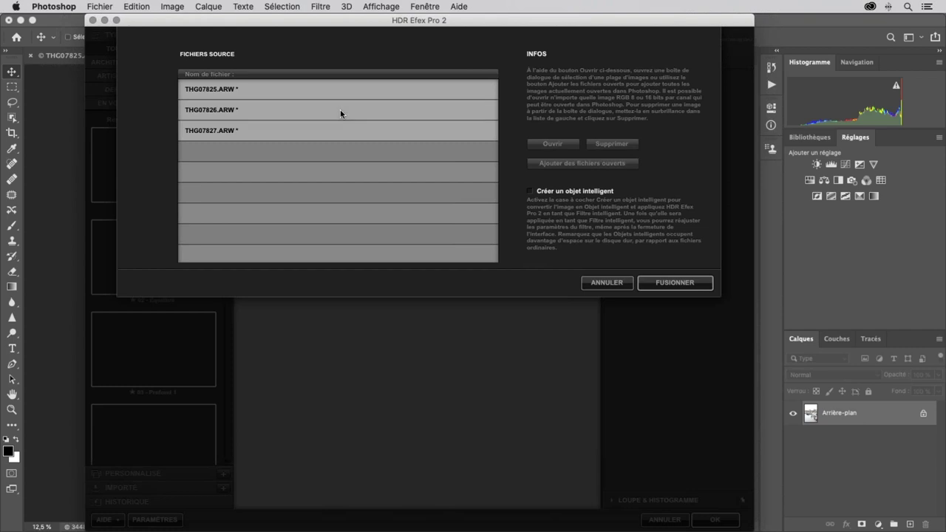
- Merge the selected -2, 0 and +2 exposures and maximise the HDR Efex Pro 2 window
left_click(665, 285)
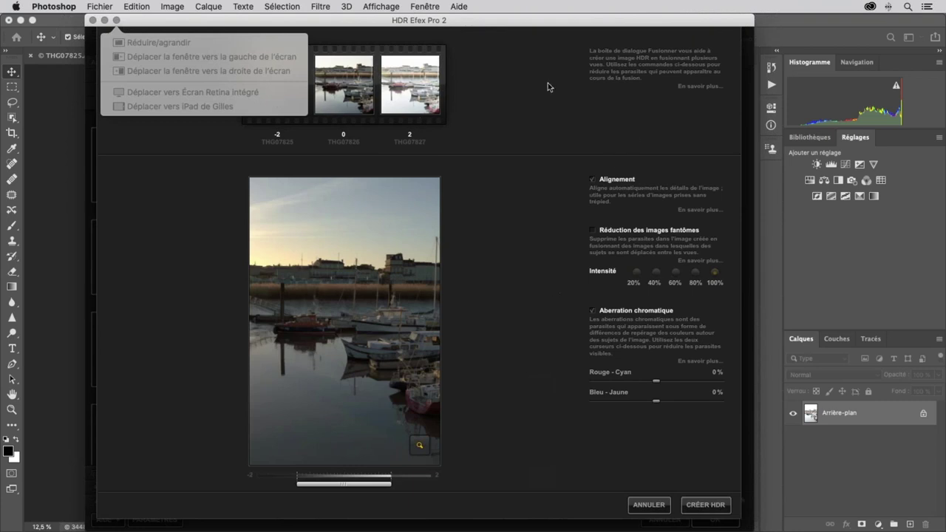
left_click(116, 20)
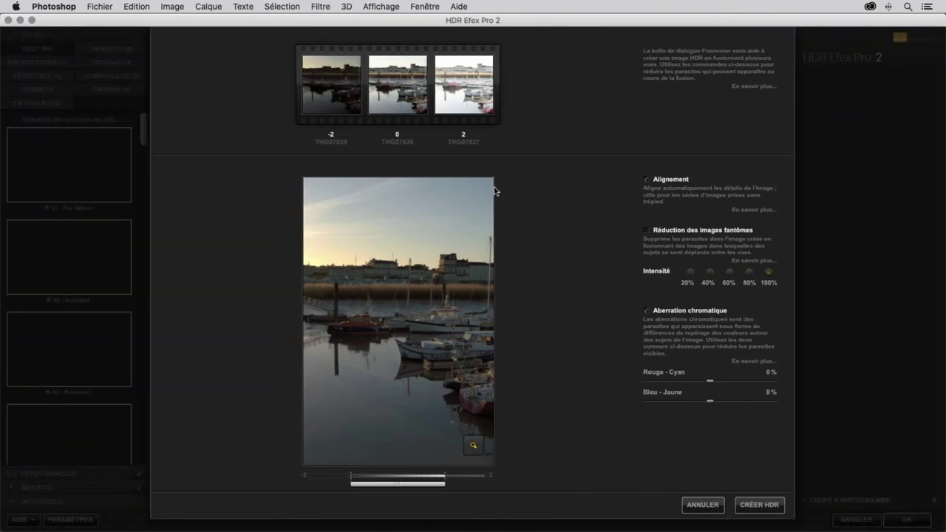
- Create the HDR image, apply the 08 - Sombre preset and save THG07825_HDR.tif
left_click(760, 505)
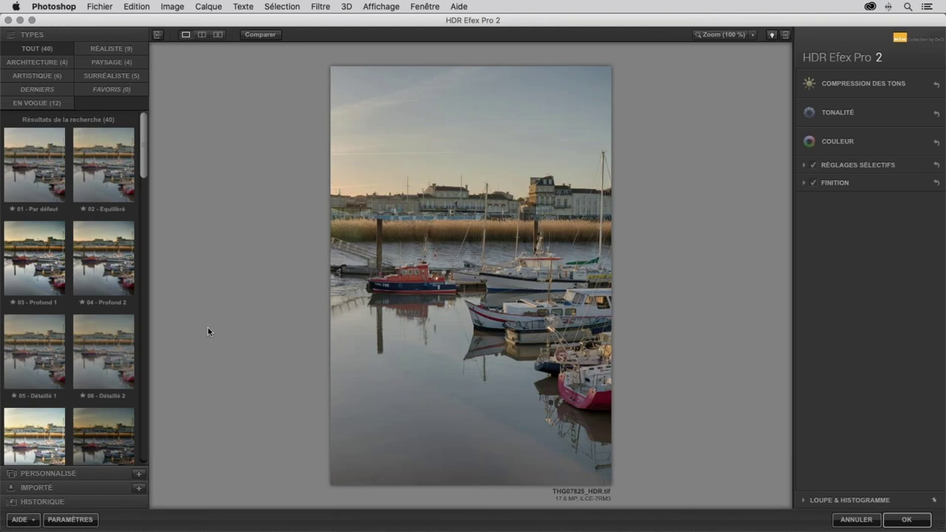
left_click(111, 416)
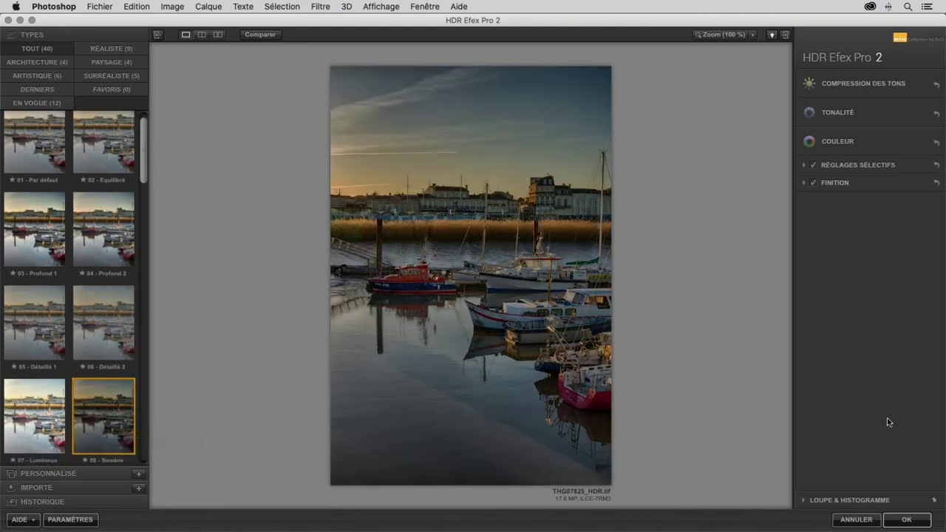
left_click(908, 520)
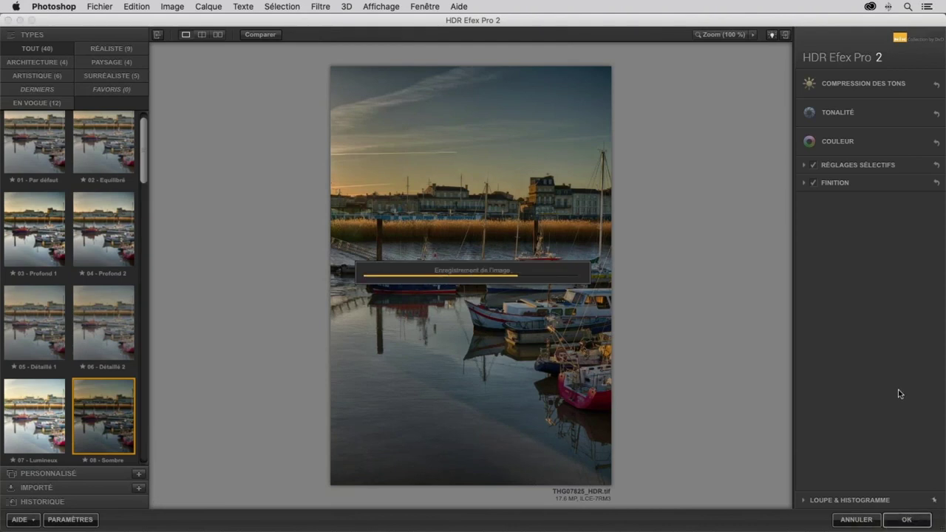